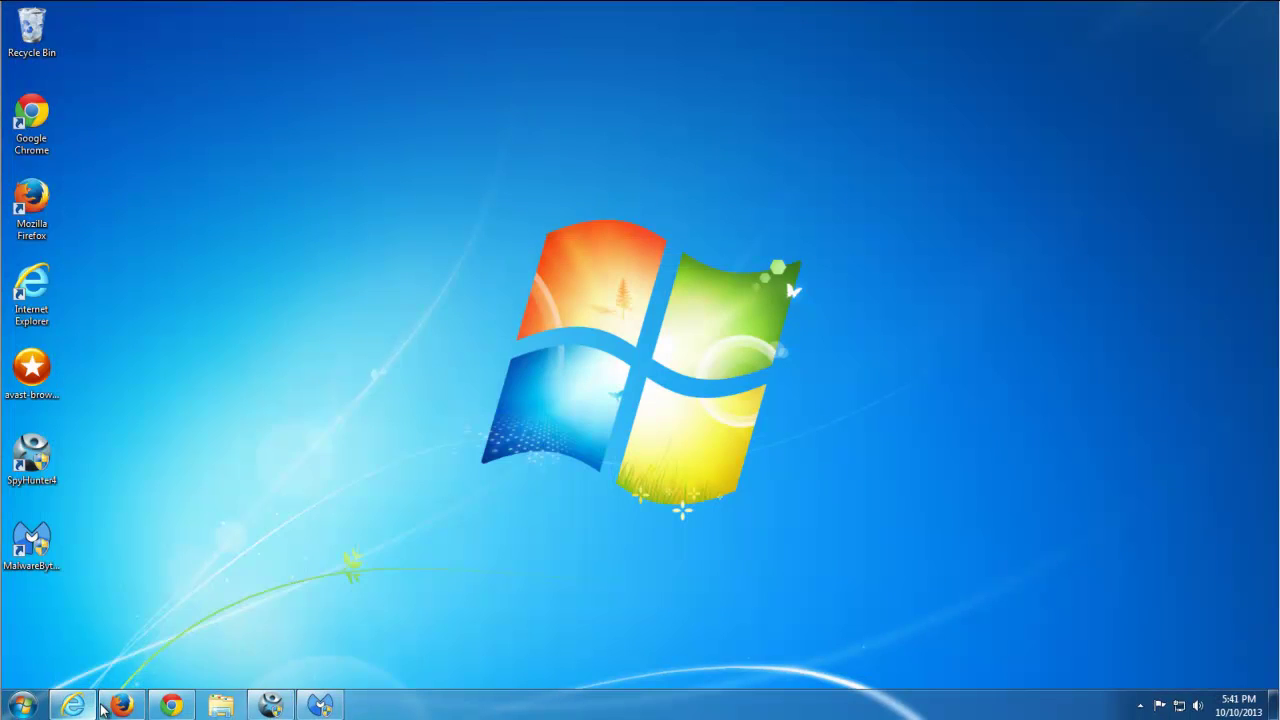
# - Check the start page and search engine list in Firefox, and the start page in Chrome, for the Qone8 hijack
pyautogui.click(121, 706)
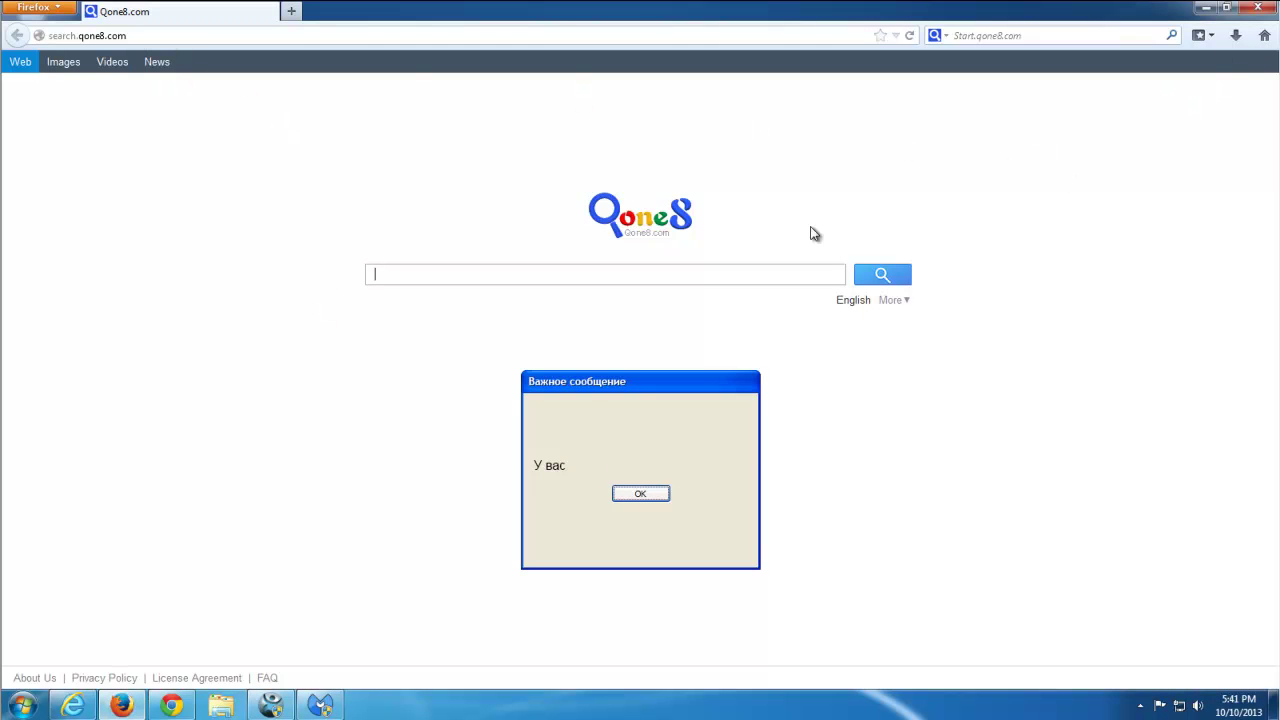
pyautogui.click(949, 37)
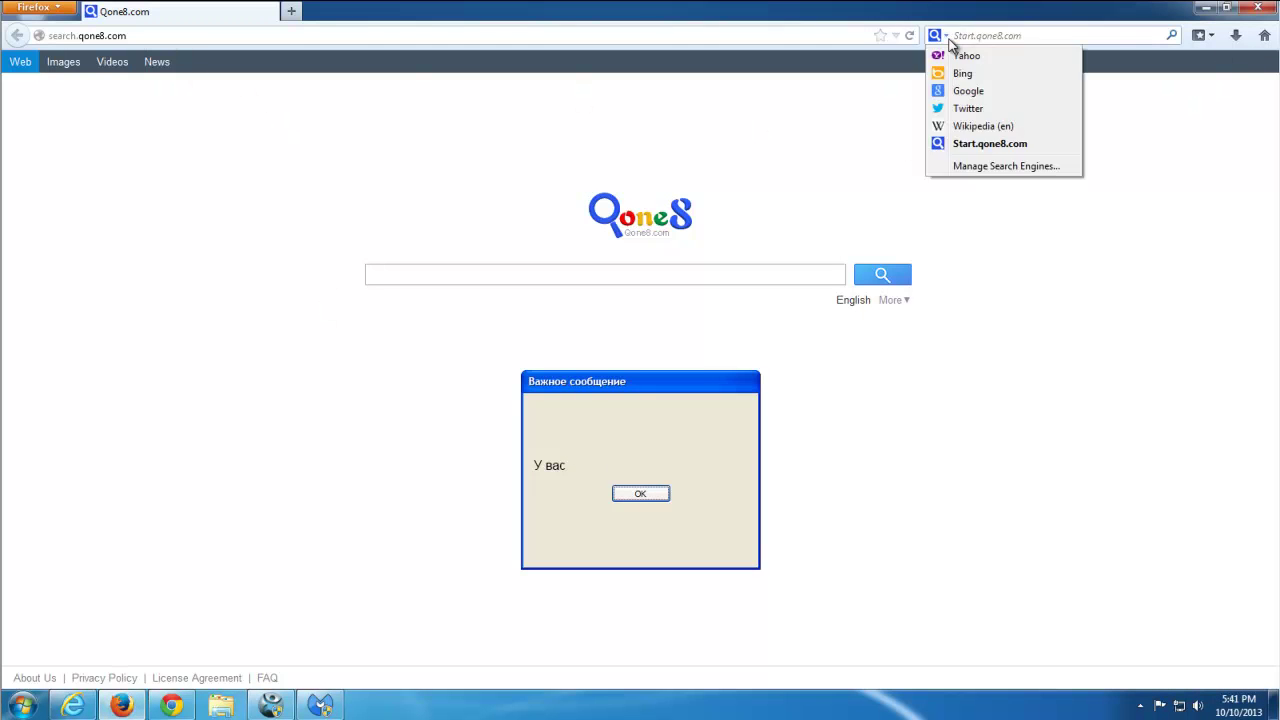
pyautogui.click(949, 37)
pyautogui.click(121, 705)
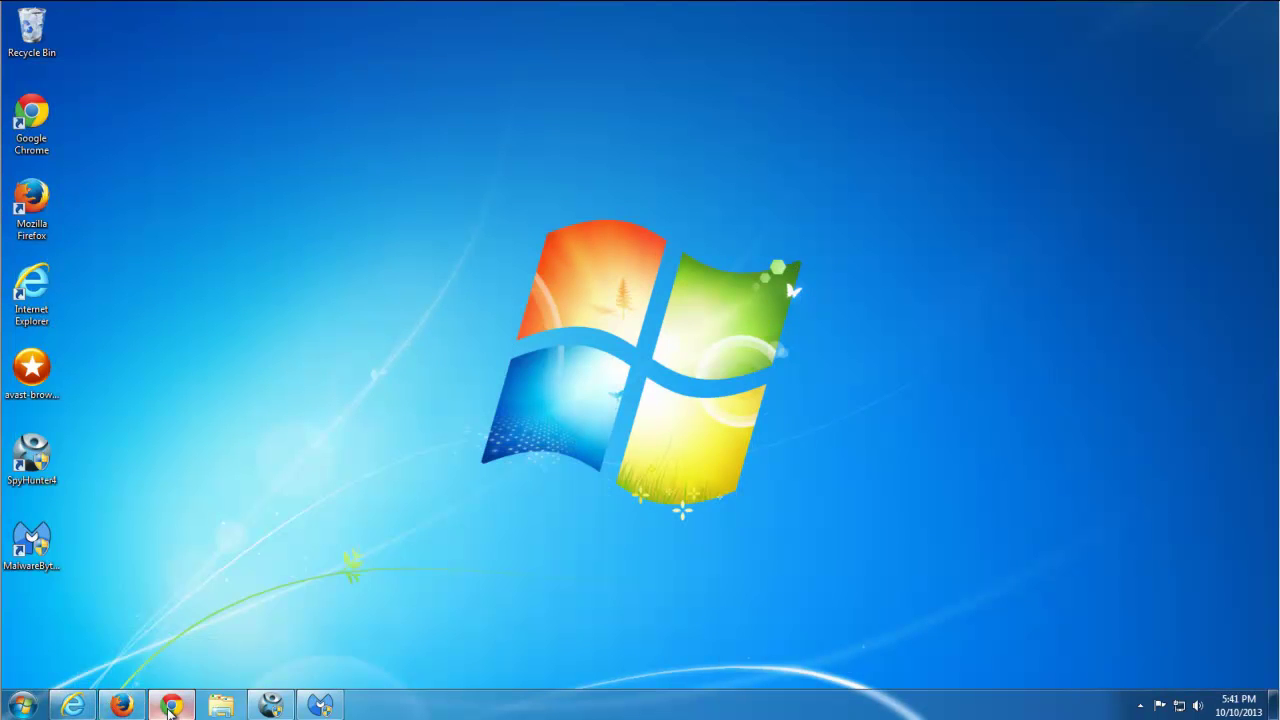
pyautogui.click(171, 705)
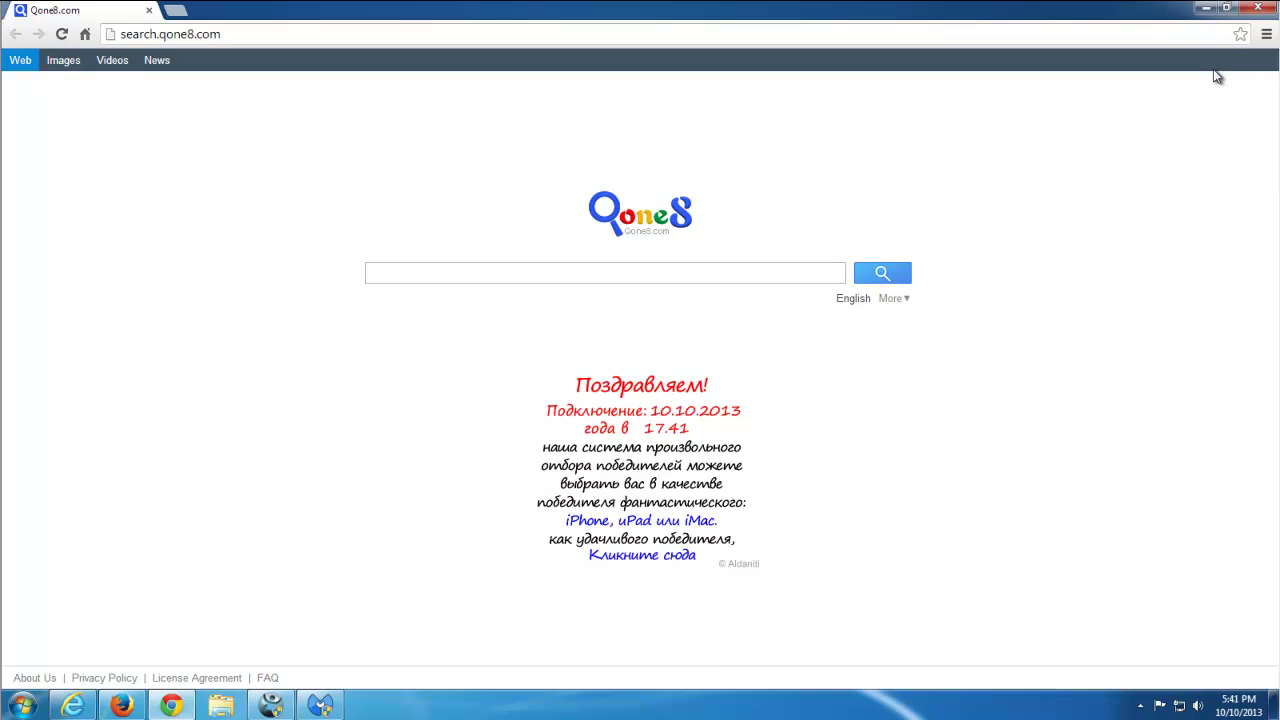
pyautogui.click(1206, 8)
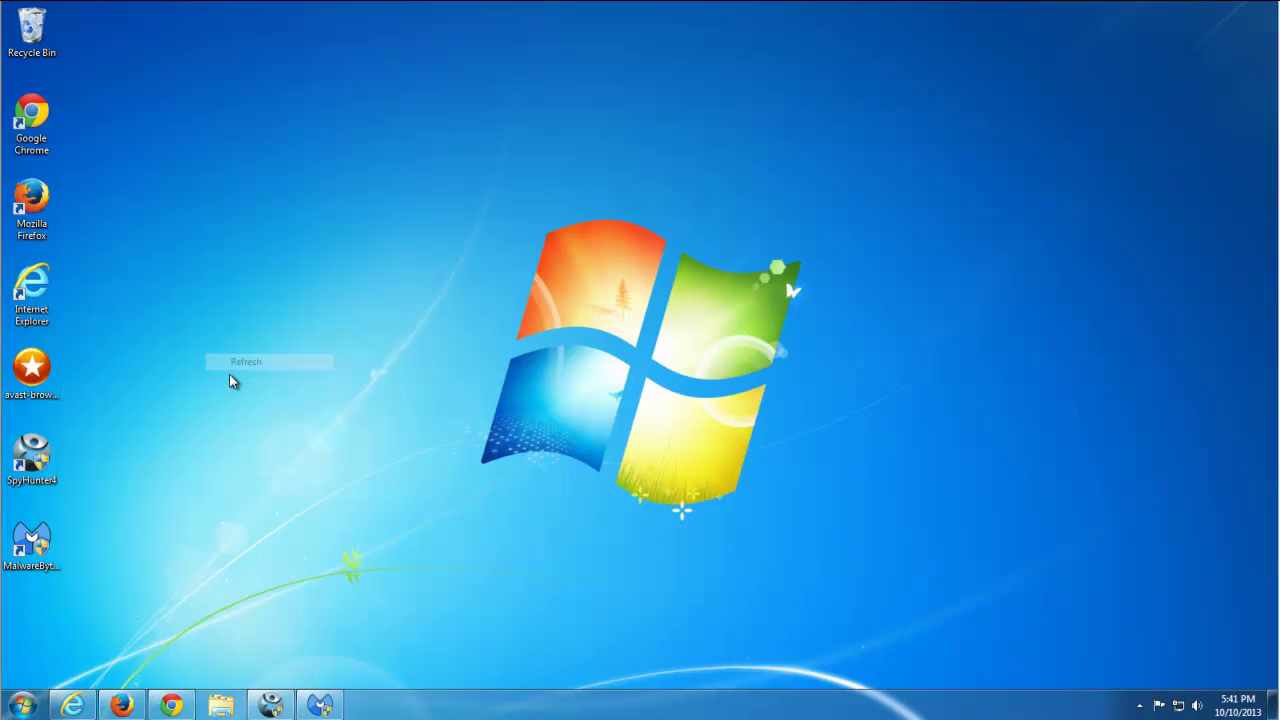
# - Review the threats detected by SpyHunter and Malwarebytes Anti-Malware, and return to a refreshed desktop
pyautogui.click(272, 706)
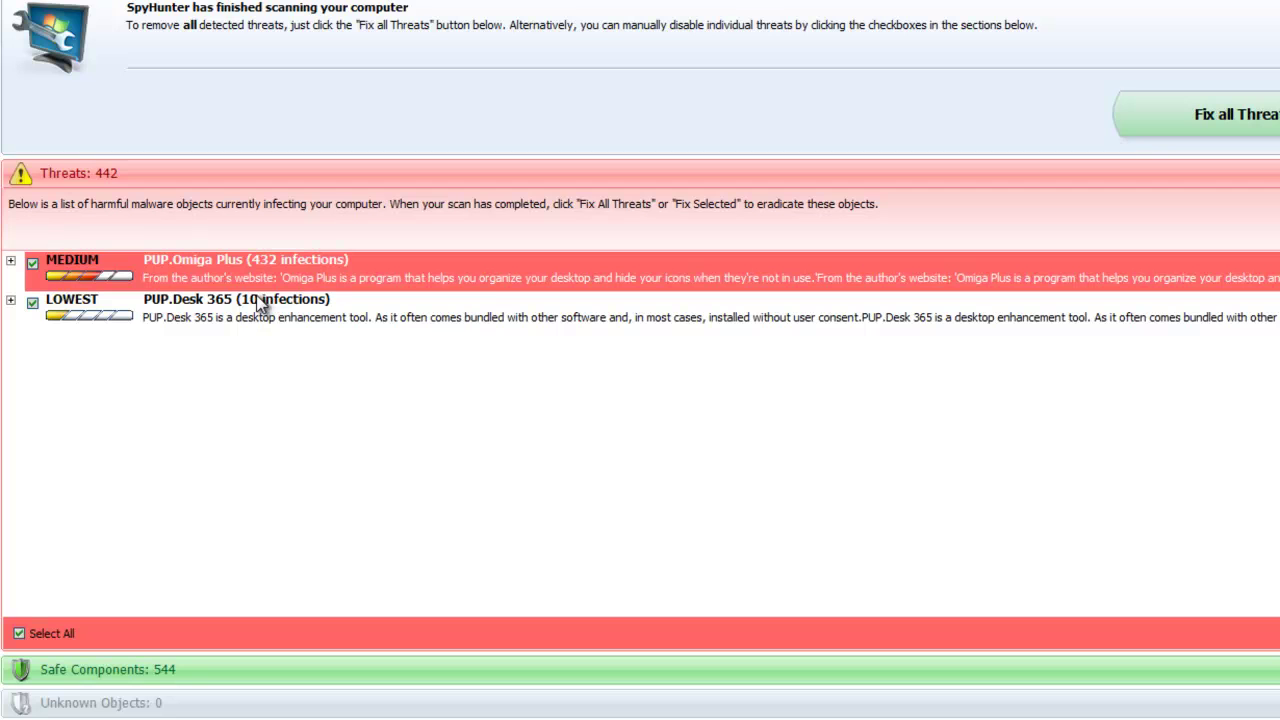
pyautogui.click(232, 298)
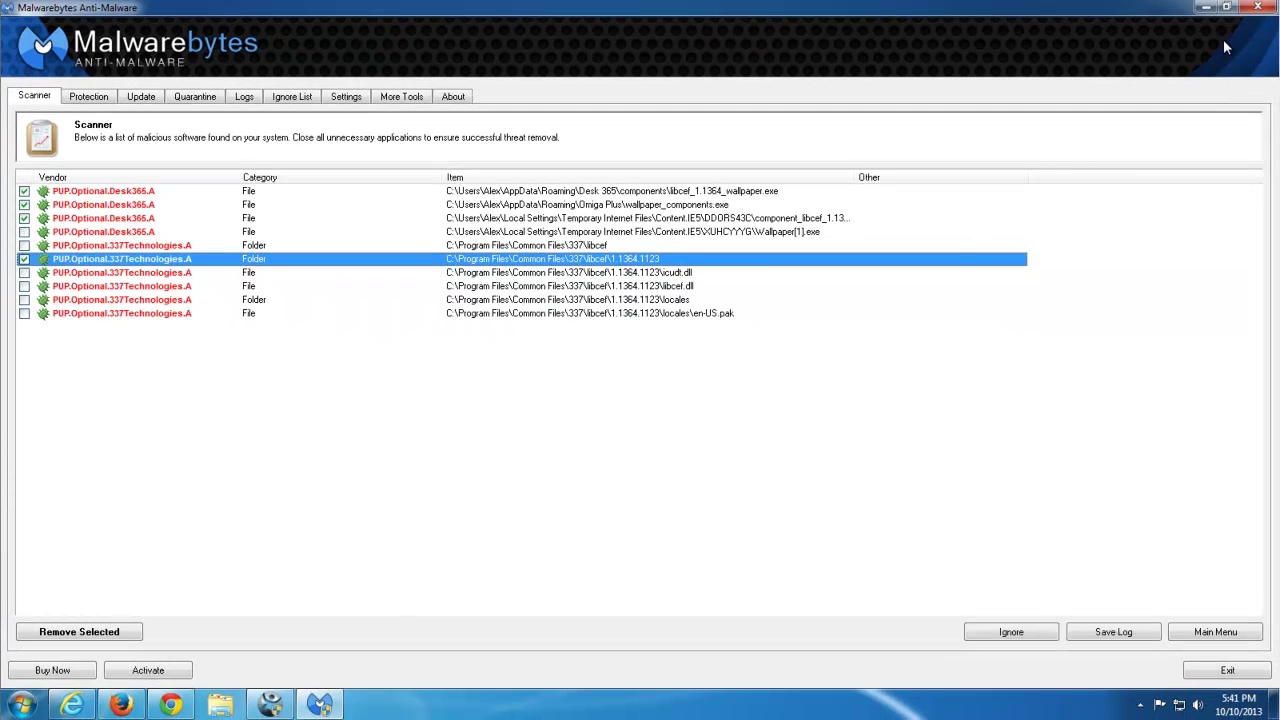
pyautogui.click(1258, 7)
pyautogui.rightClick(366, 272)
pyautogui.click(398, 312)
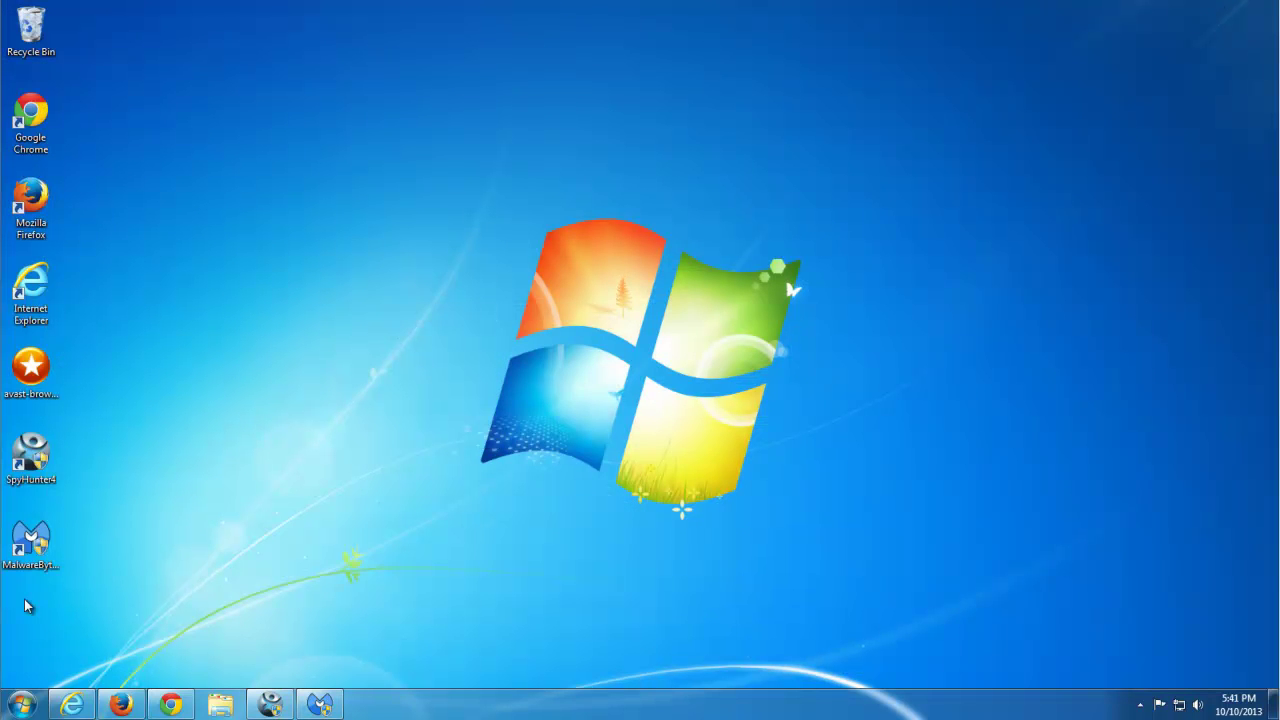
# - Open the Control Panel's list of installed programs for uninstalling
pyautogui.click(24, 705)
pyautogui.click(245, 526)
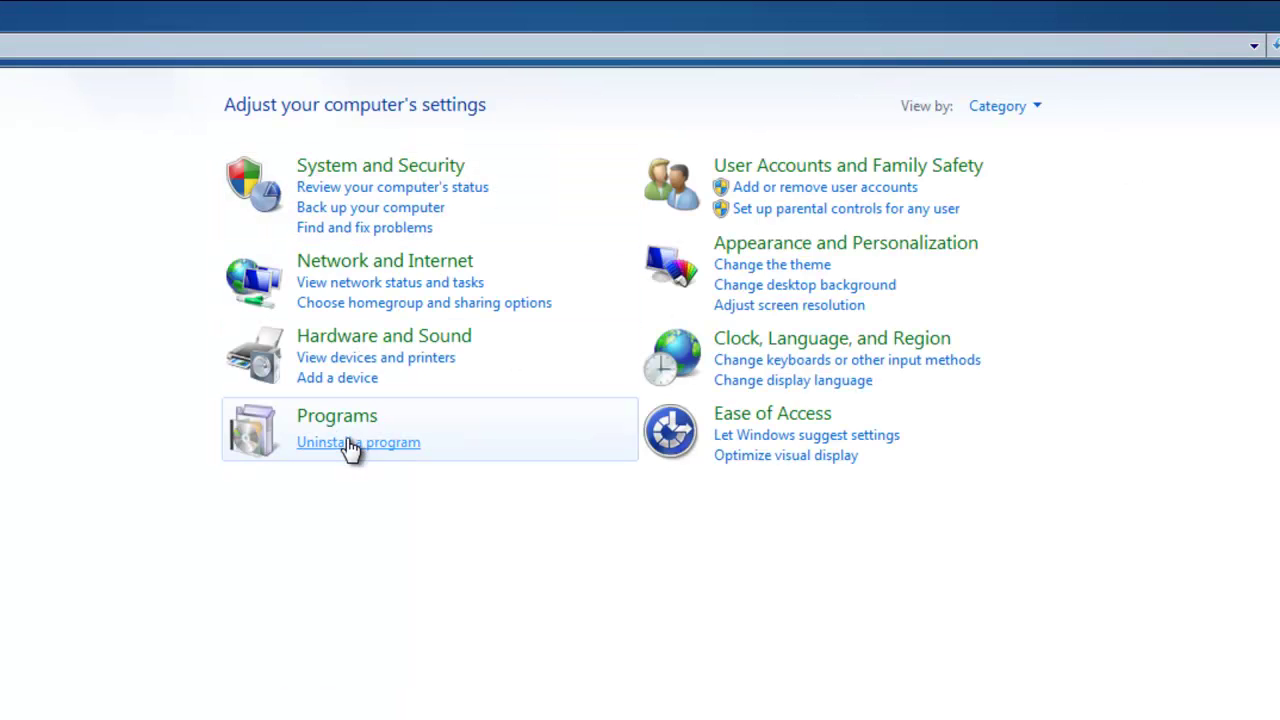
pyautogui.click(350, 443)
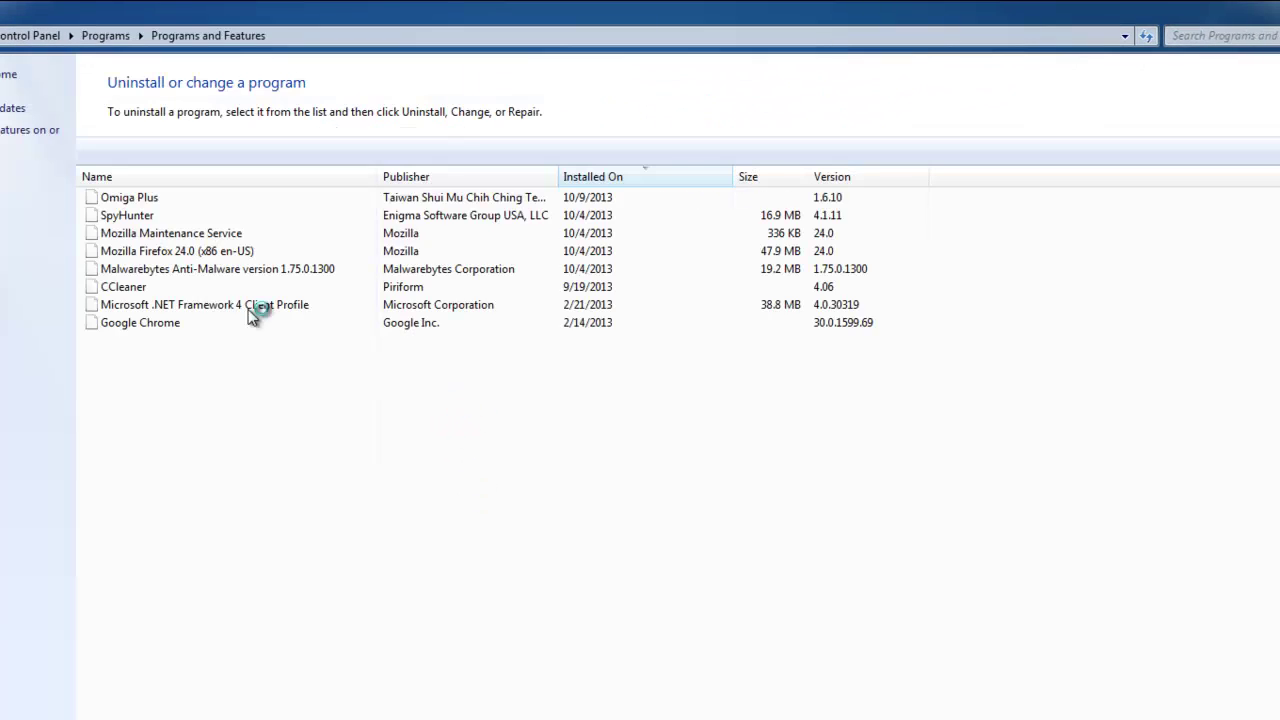
# - Uninstall Omiga Plus without keeping the configuration file of the system
pyautogui.click(132, 202)
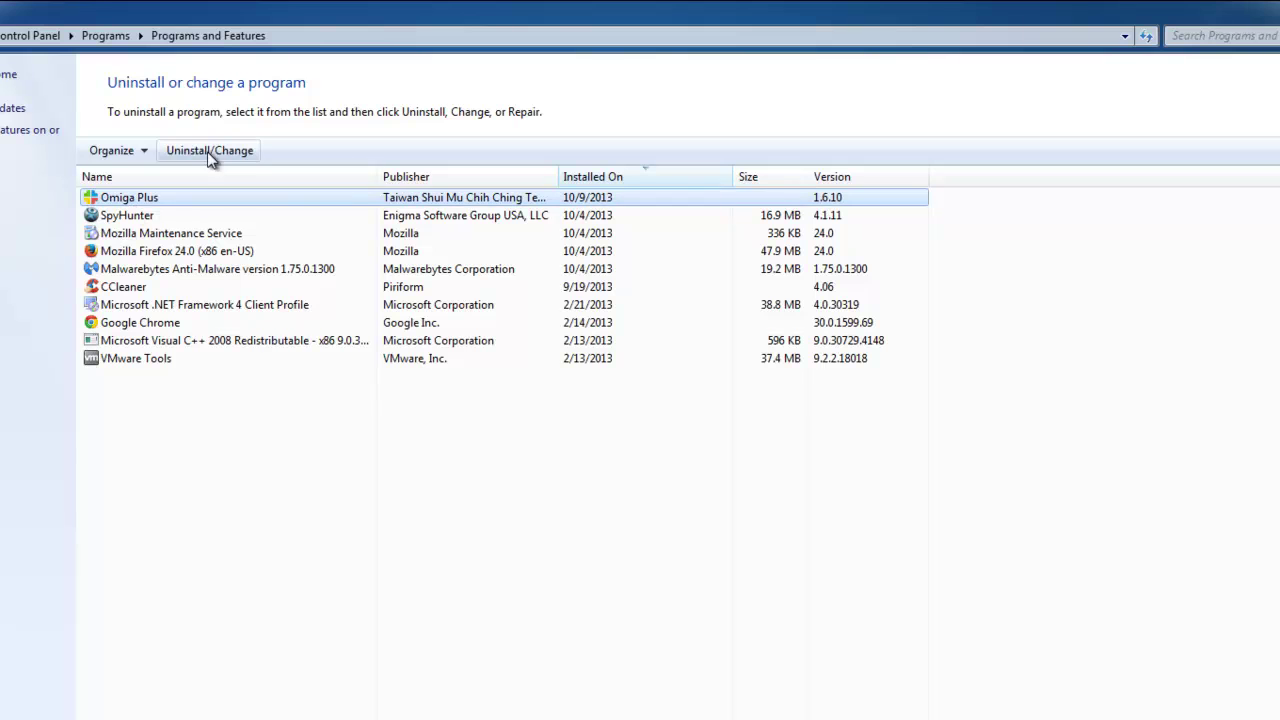
pyautogui.click(207, 151)
pyautogui.doubleClick(151, 199)
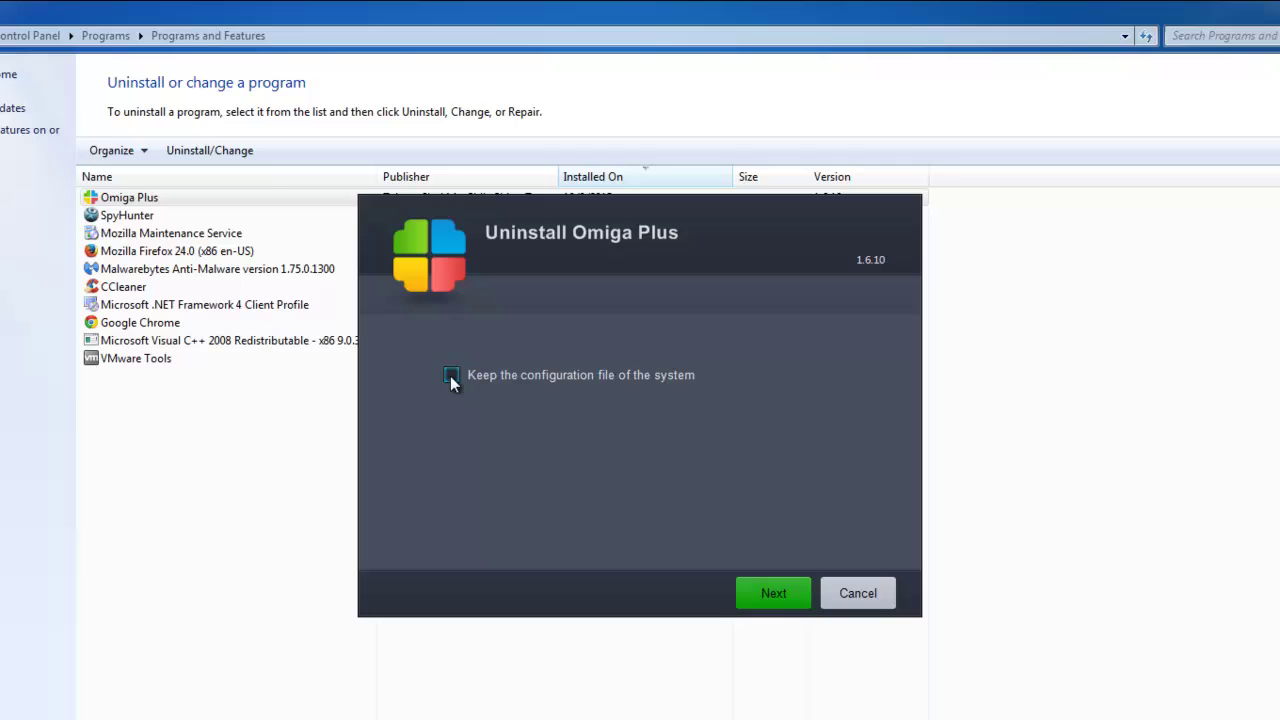
pyautogui.click(451, 376)
pyautogui.click(776, 600)
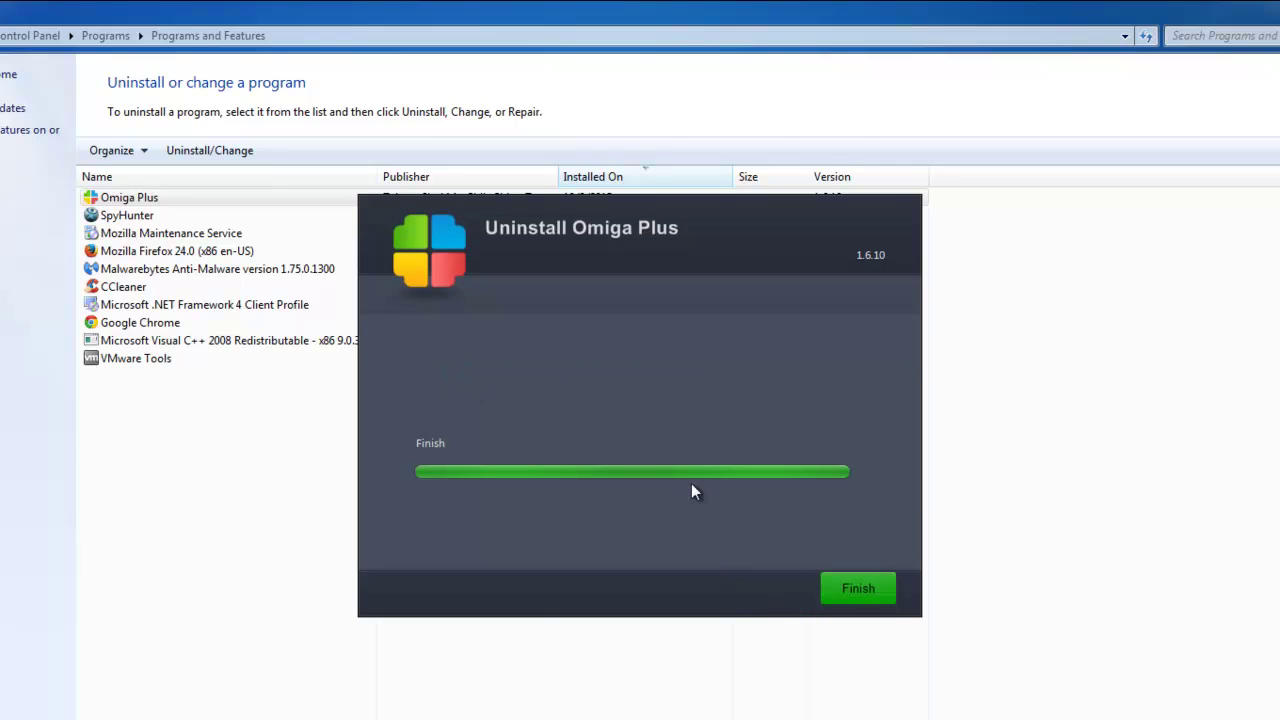
pyautogui.click(870, 593)
pyautogui.click(120, 200)
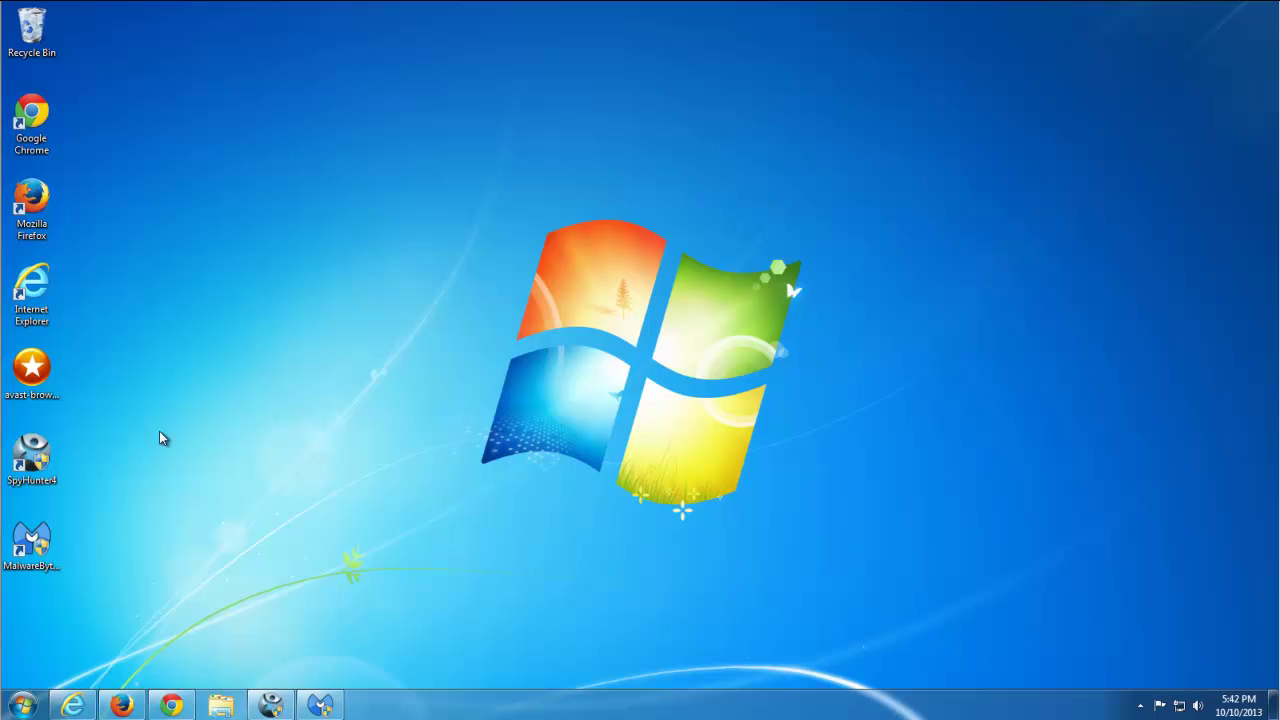
# - Close the open Internet Explorer, Firefox and Chrome windows
pyautogui.rightClick(84, 702)
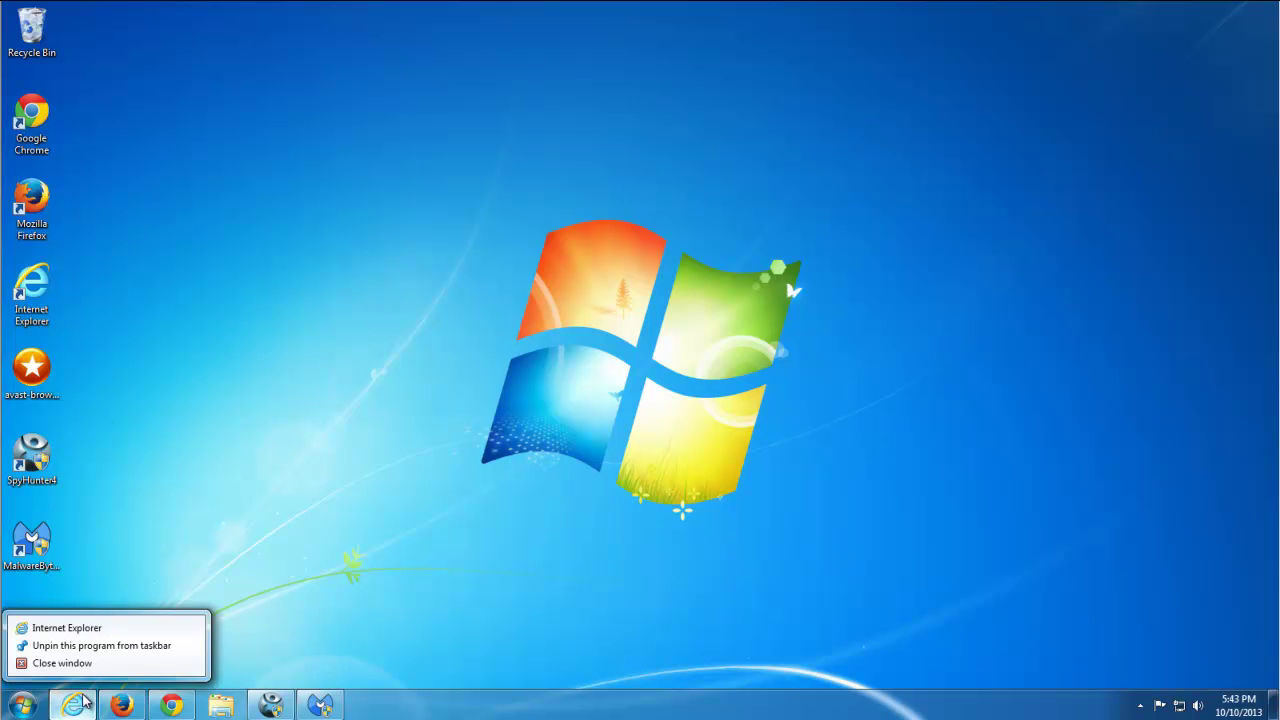
pyautogui.click(70, 664)
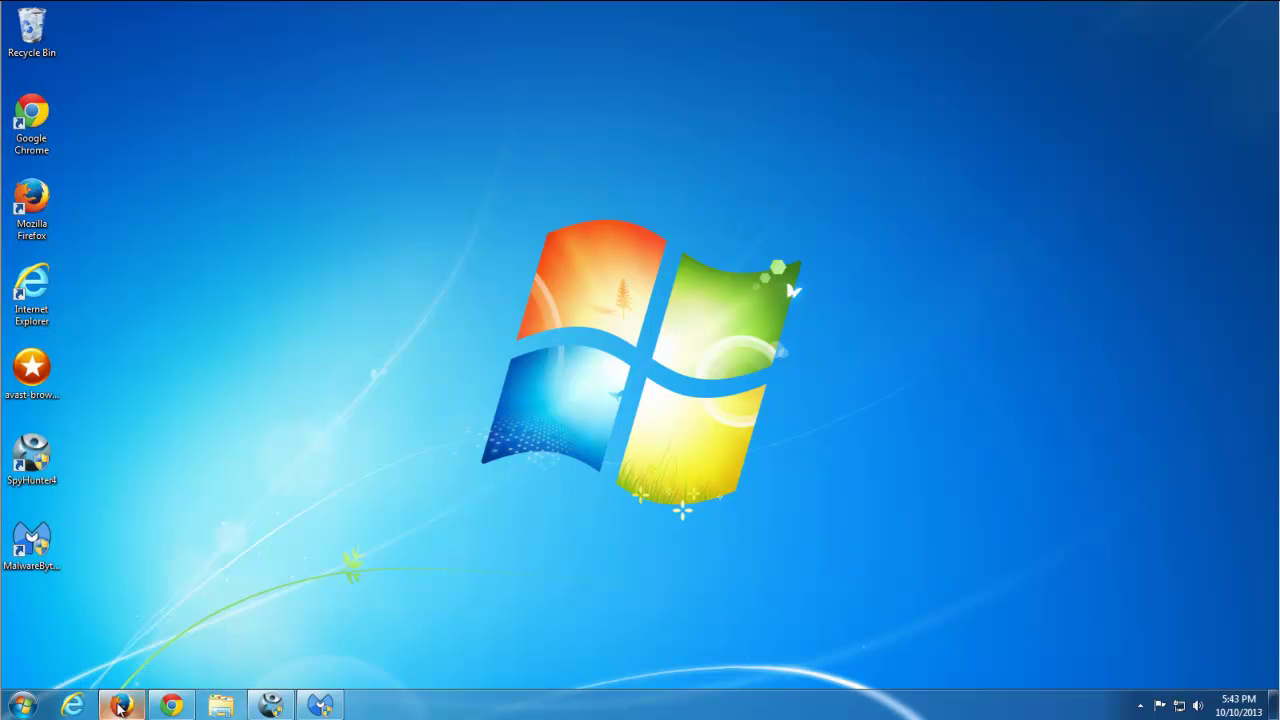
pyautogui.rightClick(120, 707)
pyautogui.click(102, 665)
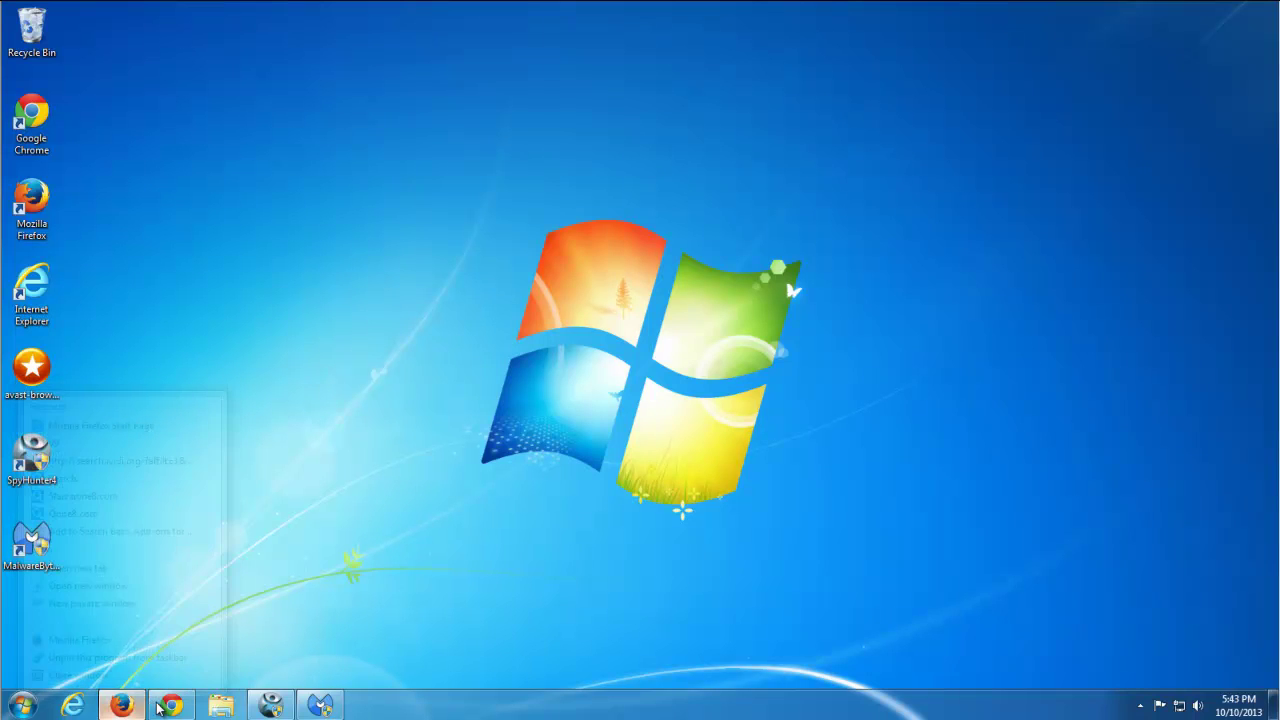
pyautogui.rightClick(166, 707)
pyautogui.click(143, 667)
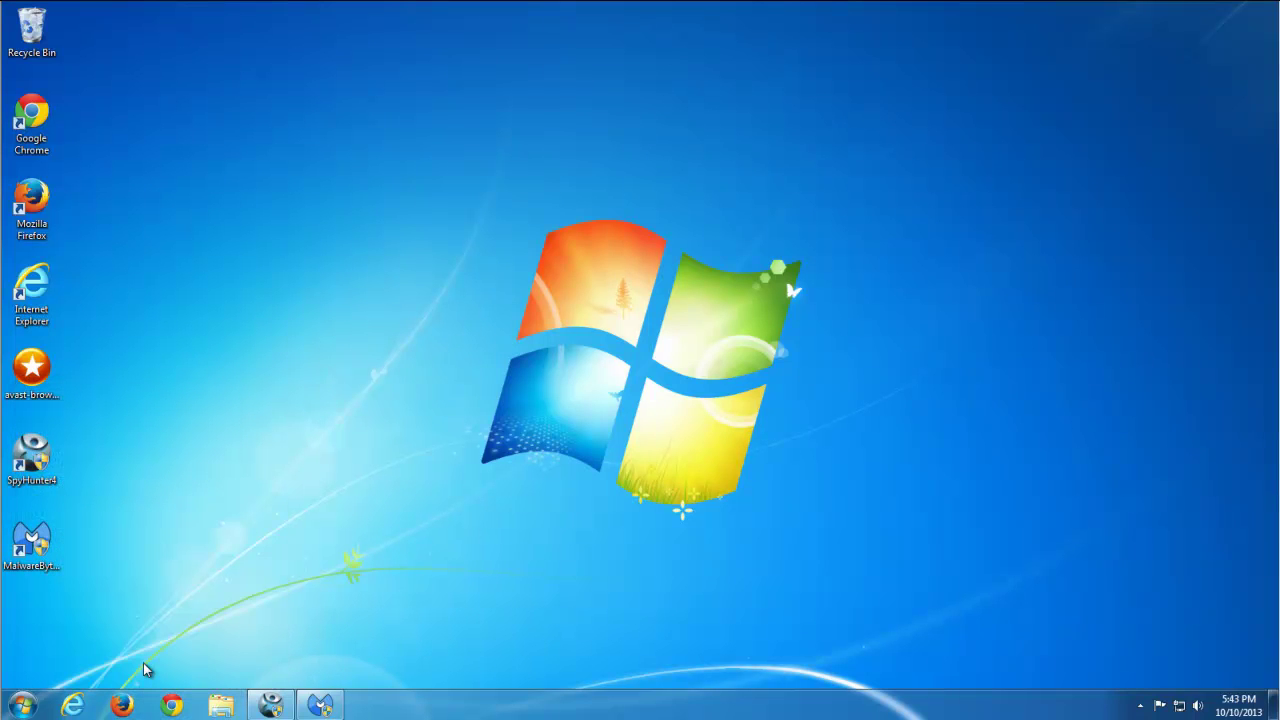
pyautogui.rightClick(31, 293)
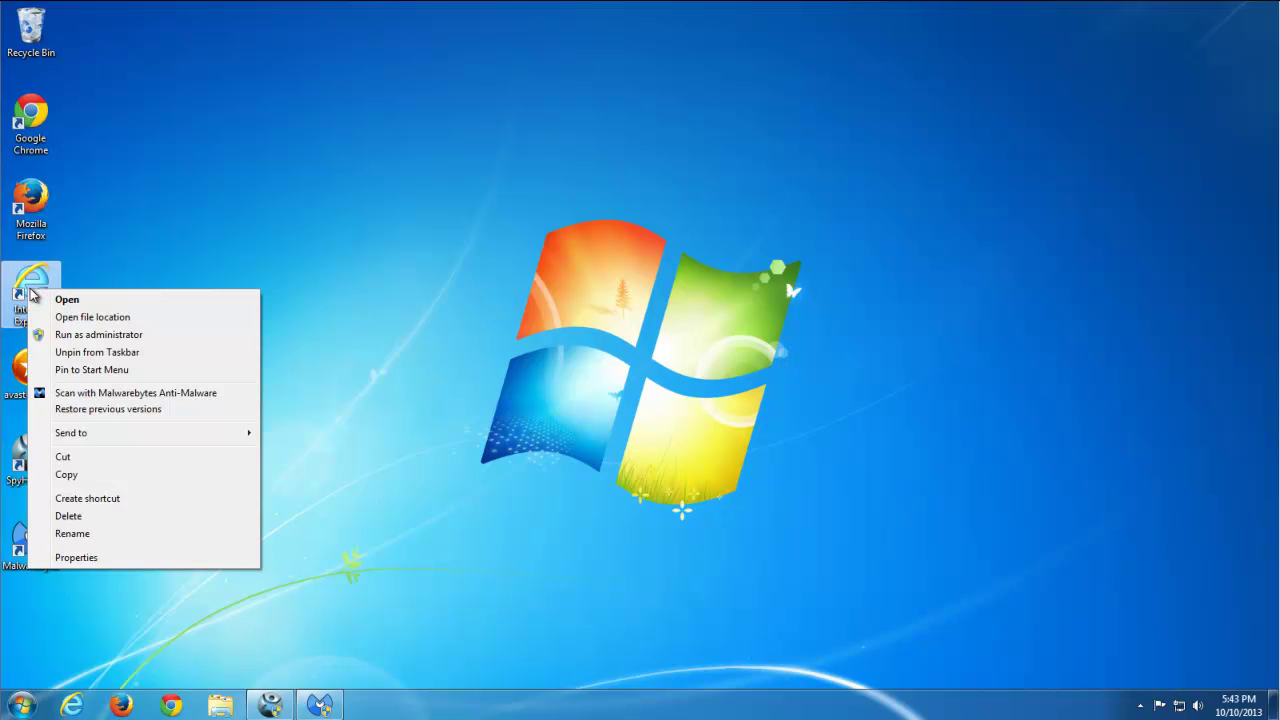
pyautogui.click(93, 558)
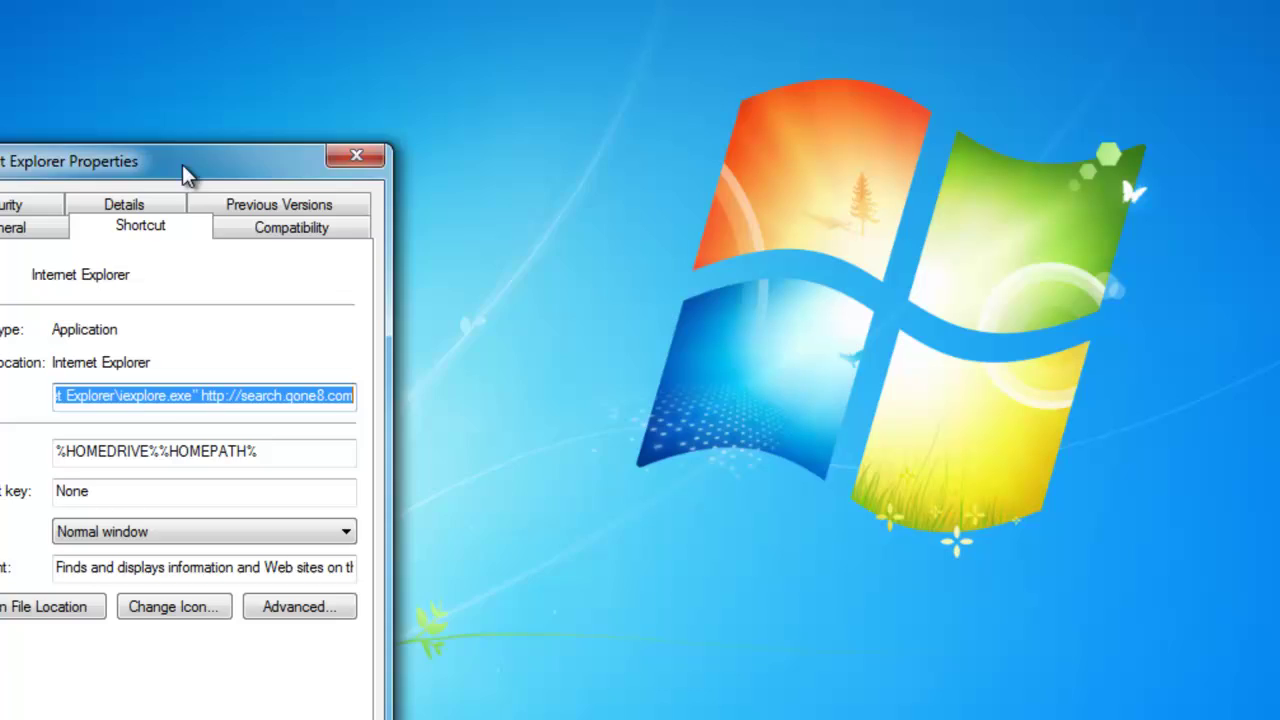
pyautogui.moveTo(165, 268); pyautogui.dragTo(324, 181)
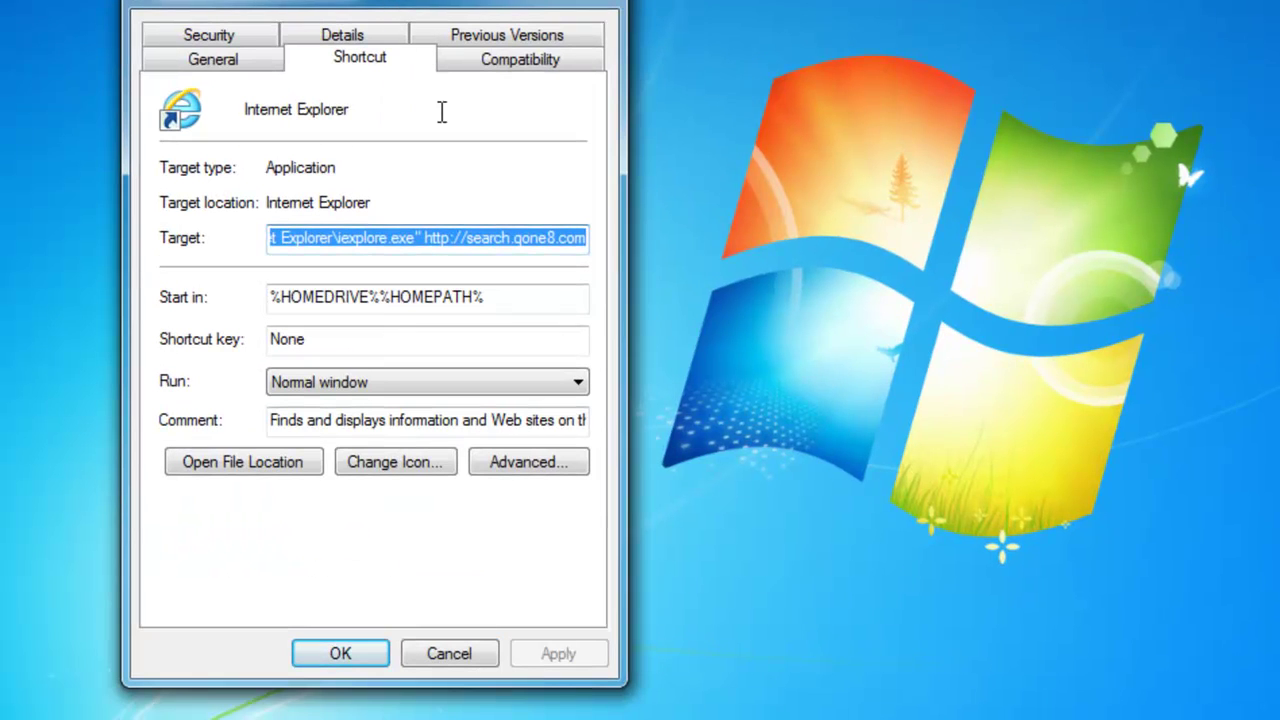
pyautogui.click(425, 240)
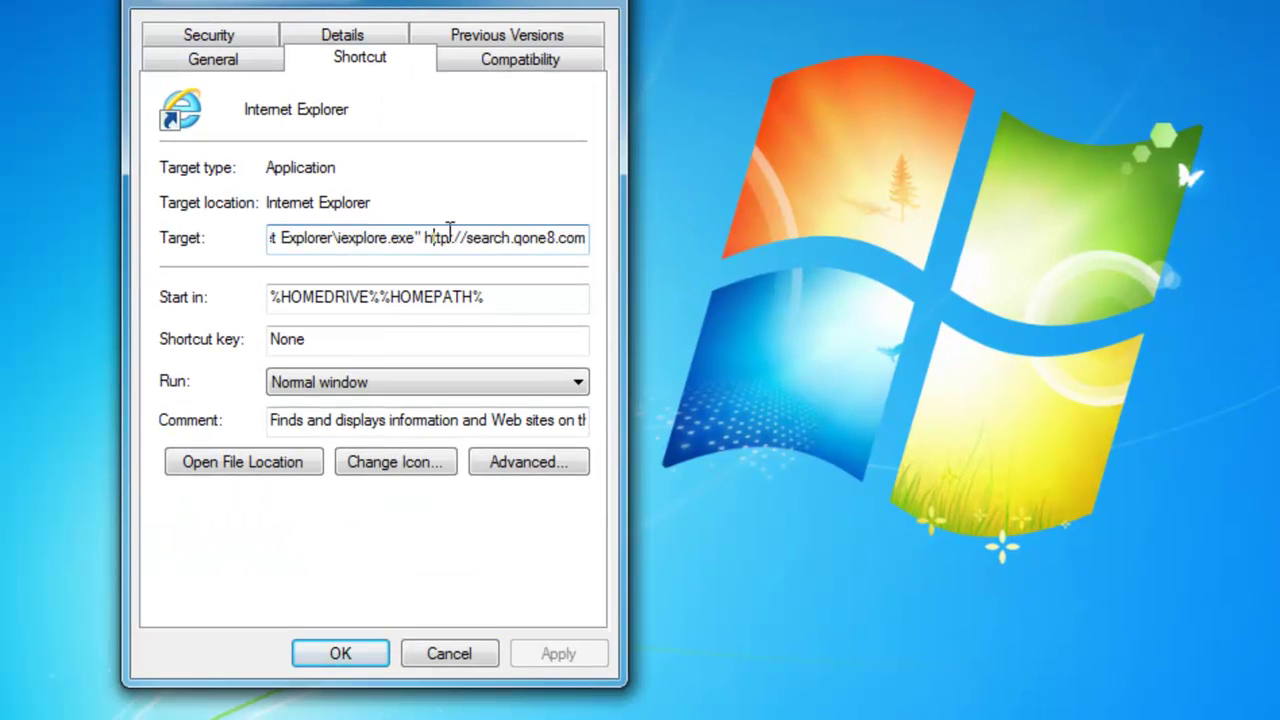
pyautogui.moveTo(427, 240); pyautogui.dragTo(684, 247)
pyautogui.press('Delete')
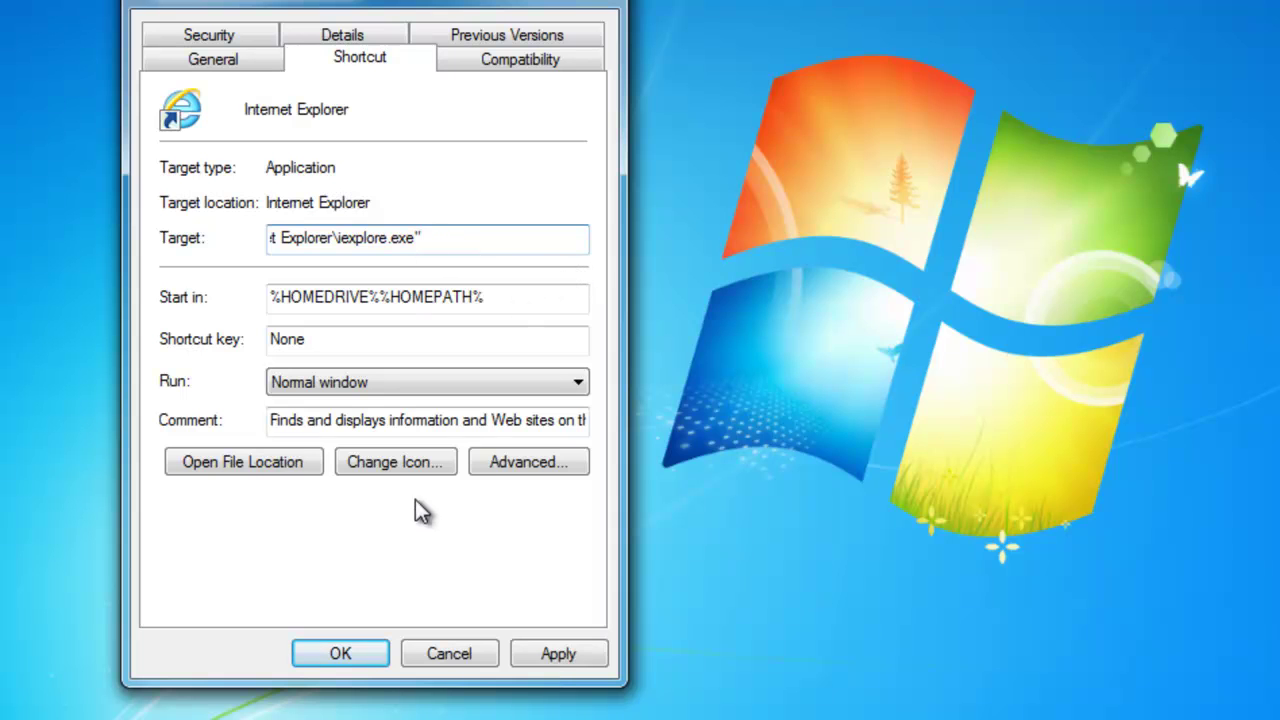
pyautogui.click(553, 652)
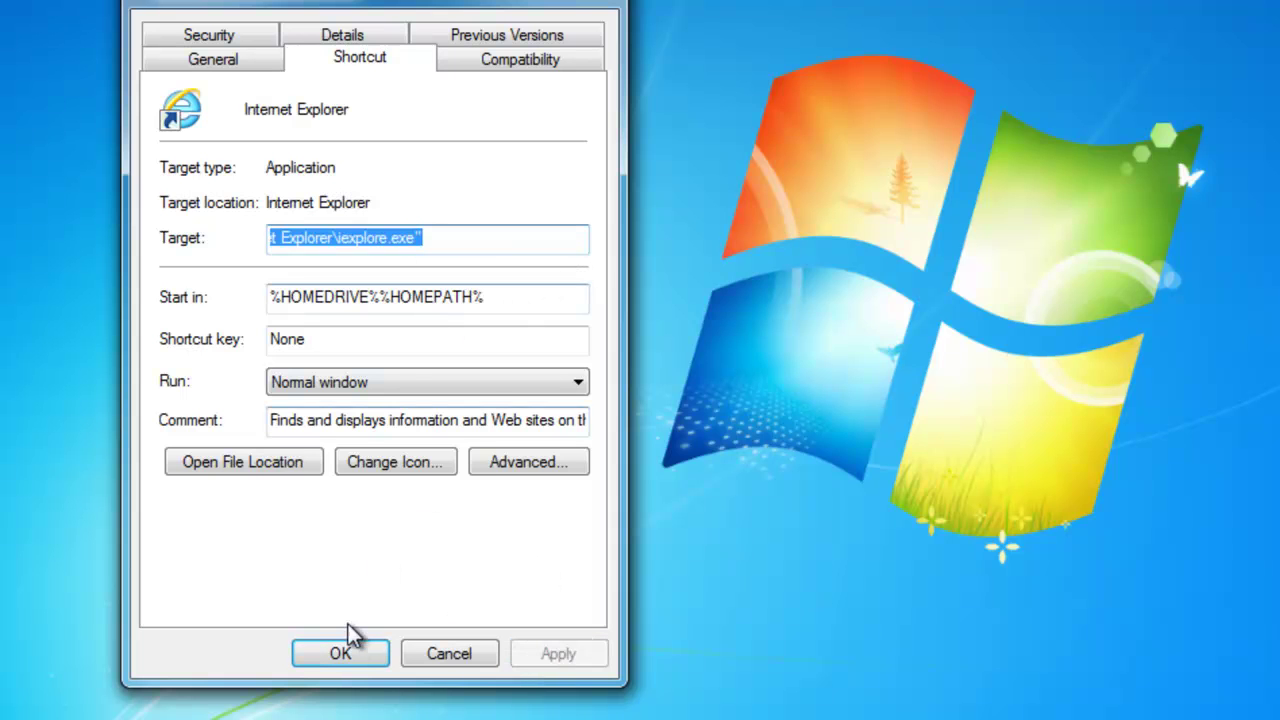
pyautogui.click(348, 650)
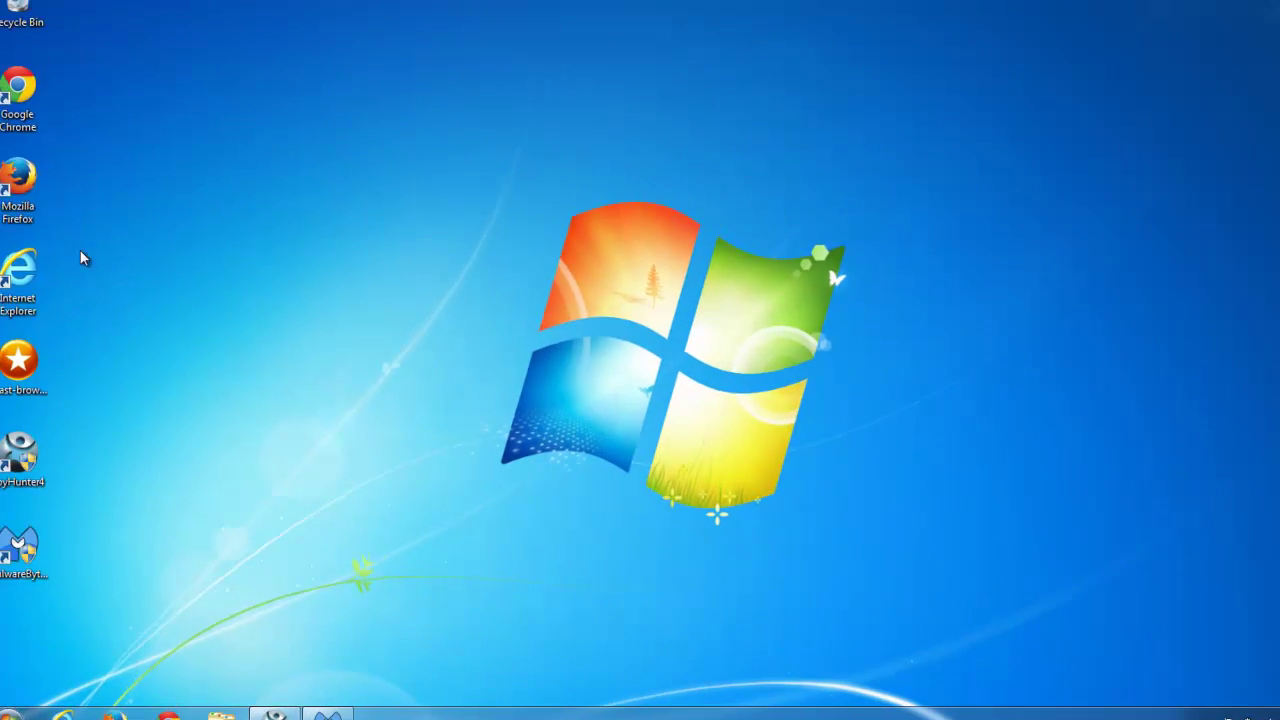
pyautogui.rightClick(22, 203)
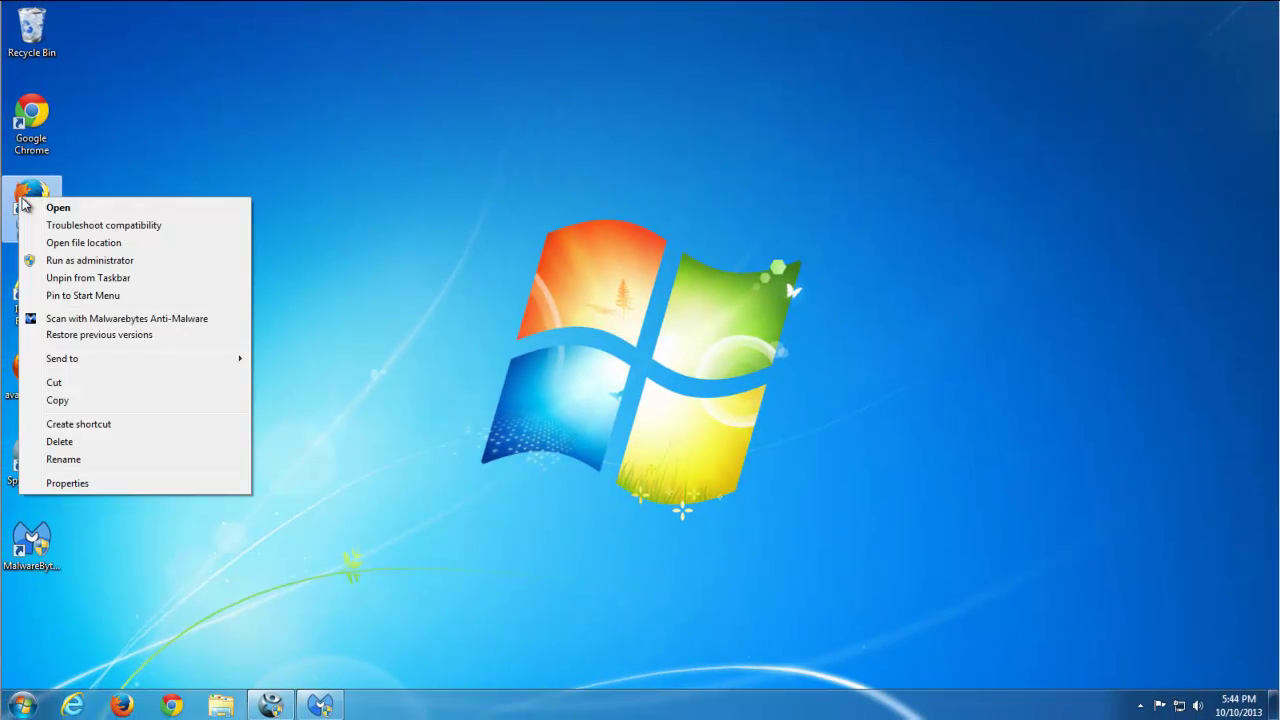
pyautogui.click(79, 483)
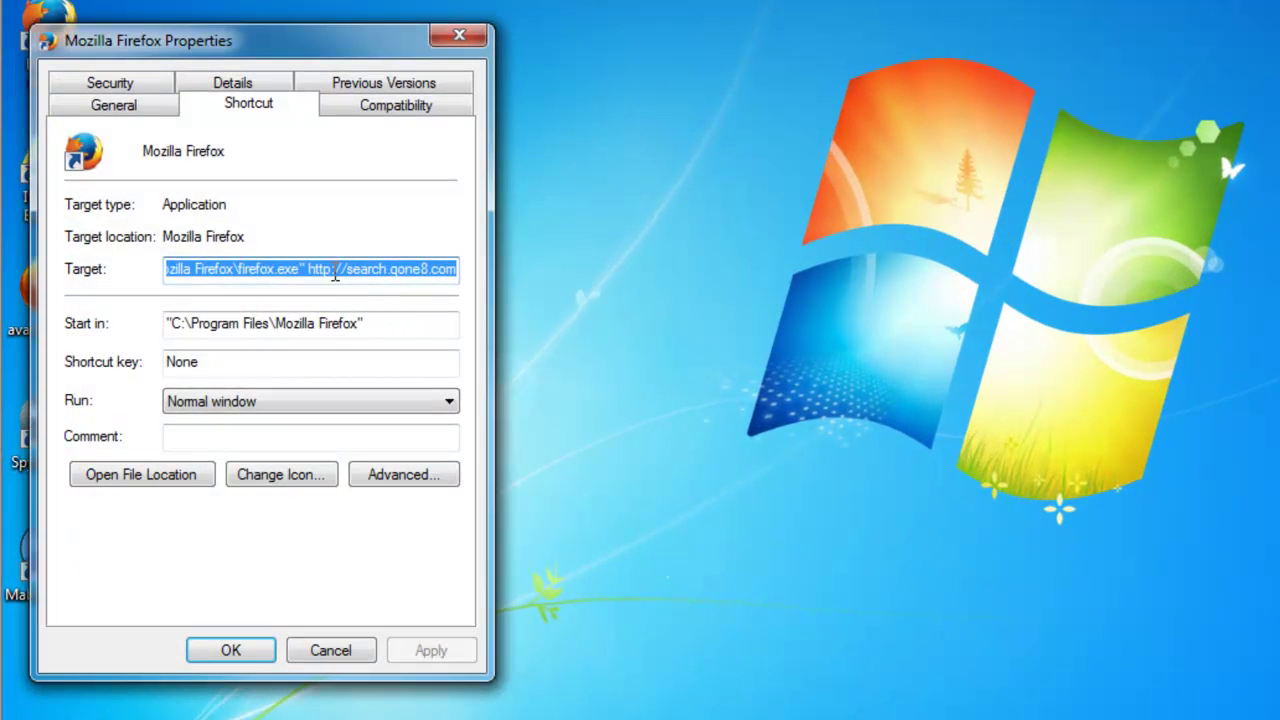
pyautogui.click(311, 270)
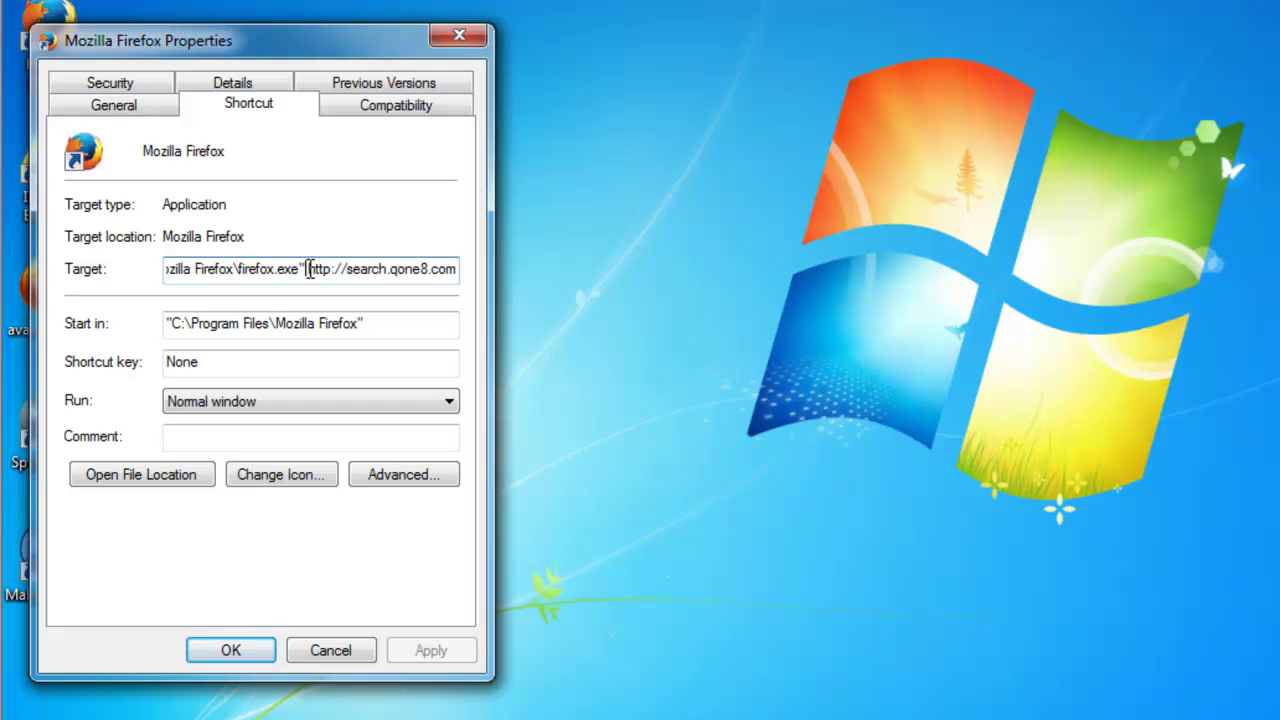
pyautogui.moveTo(311, 270); pyautogui.dragTo(534, 274)
pyautogui.press('Delete')
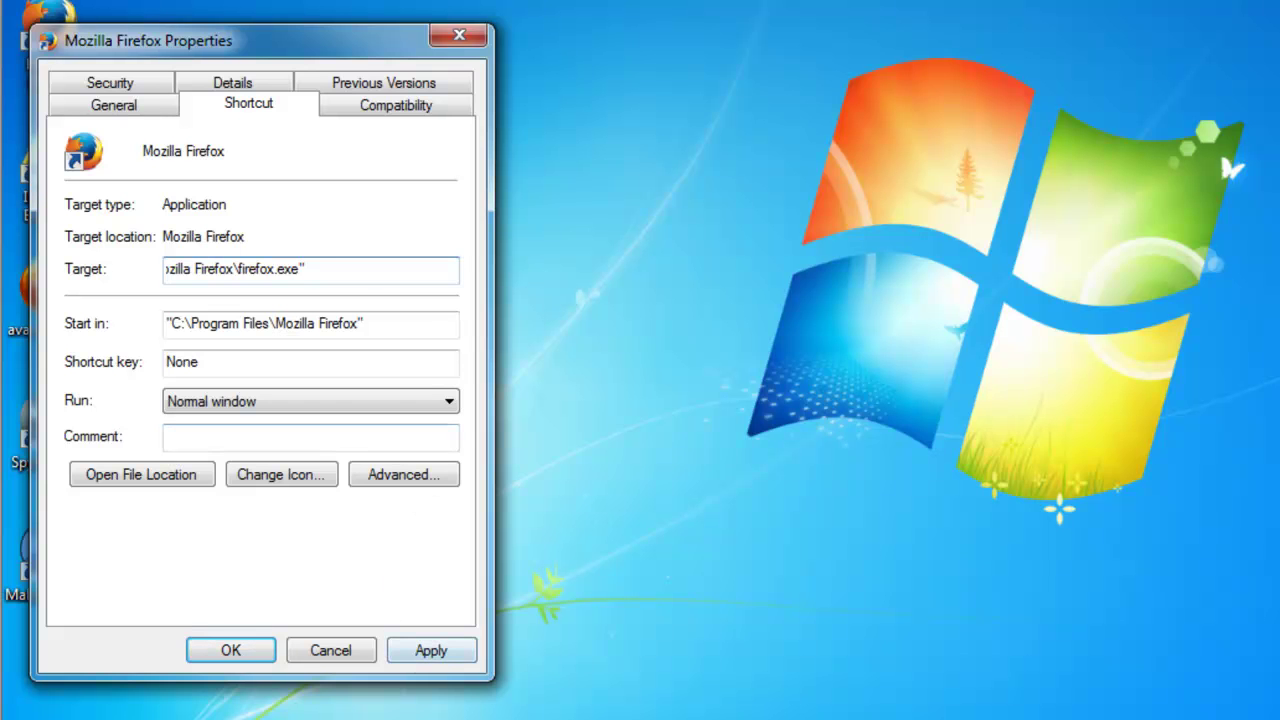
pyautogui.click(452, 655)
pyautogui.click(324, 403)
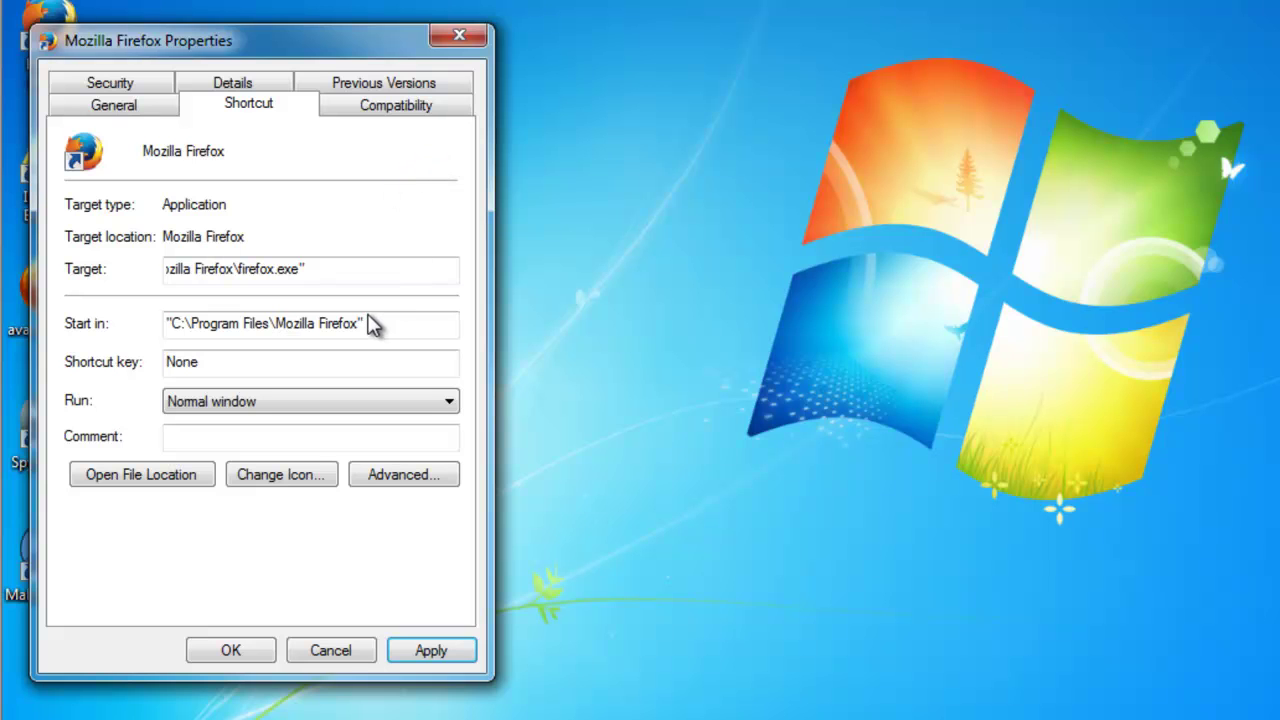
pyautogui.click(431, 650)
pyautogui.click(230, 650)
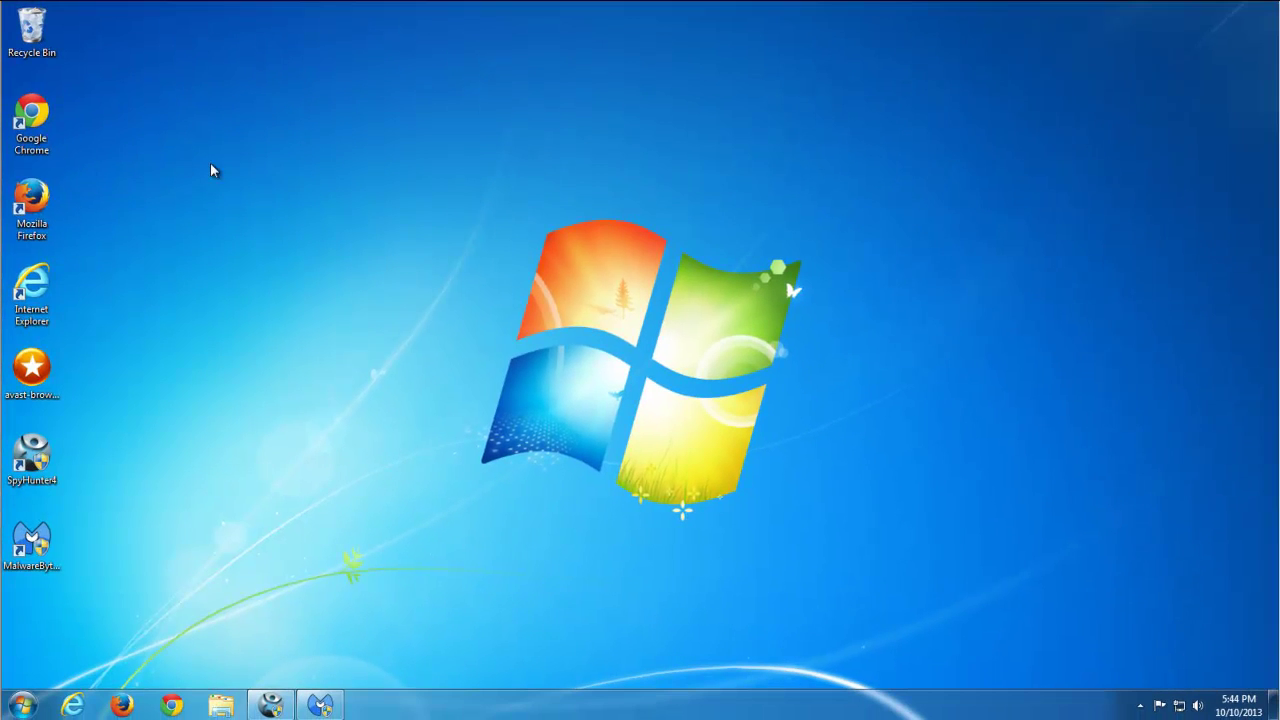
pyautogui.rightClick(22, 124)
pyautogui.click(87, 416)
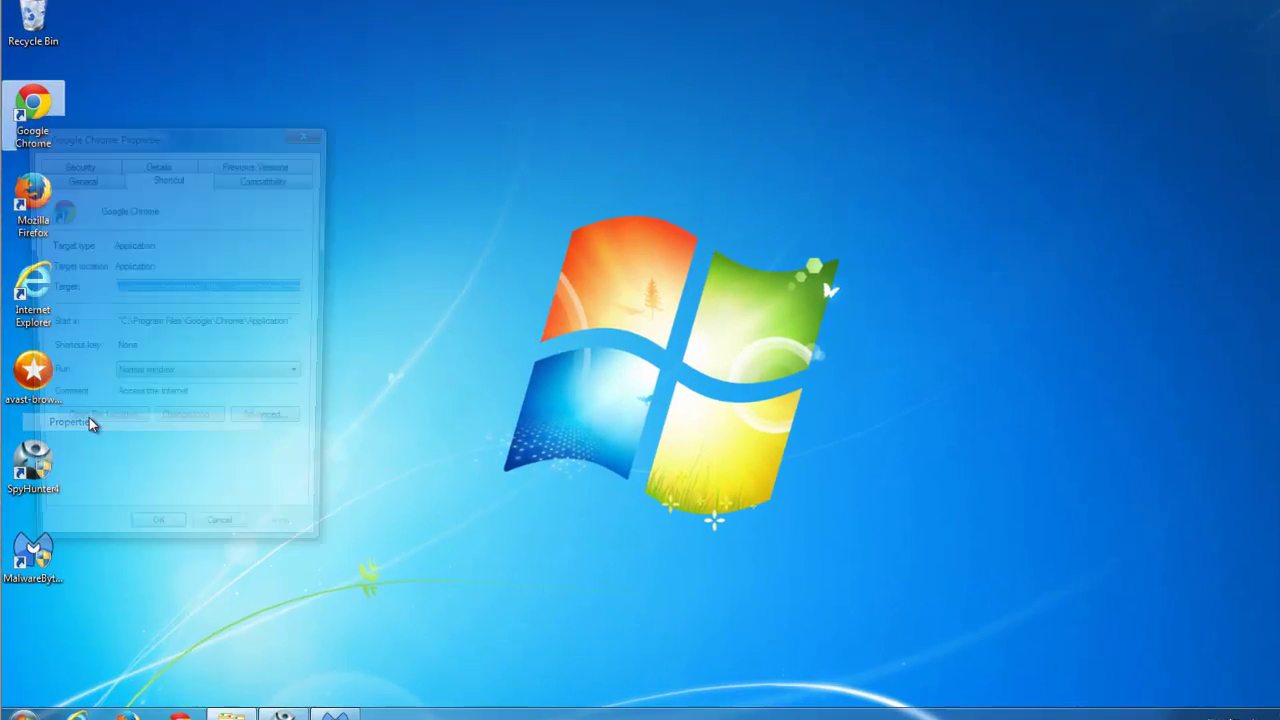
pyautogui.click(205, 290)
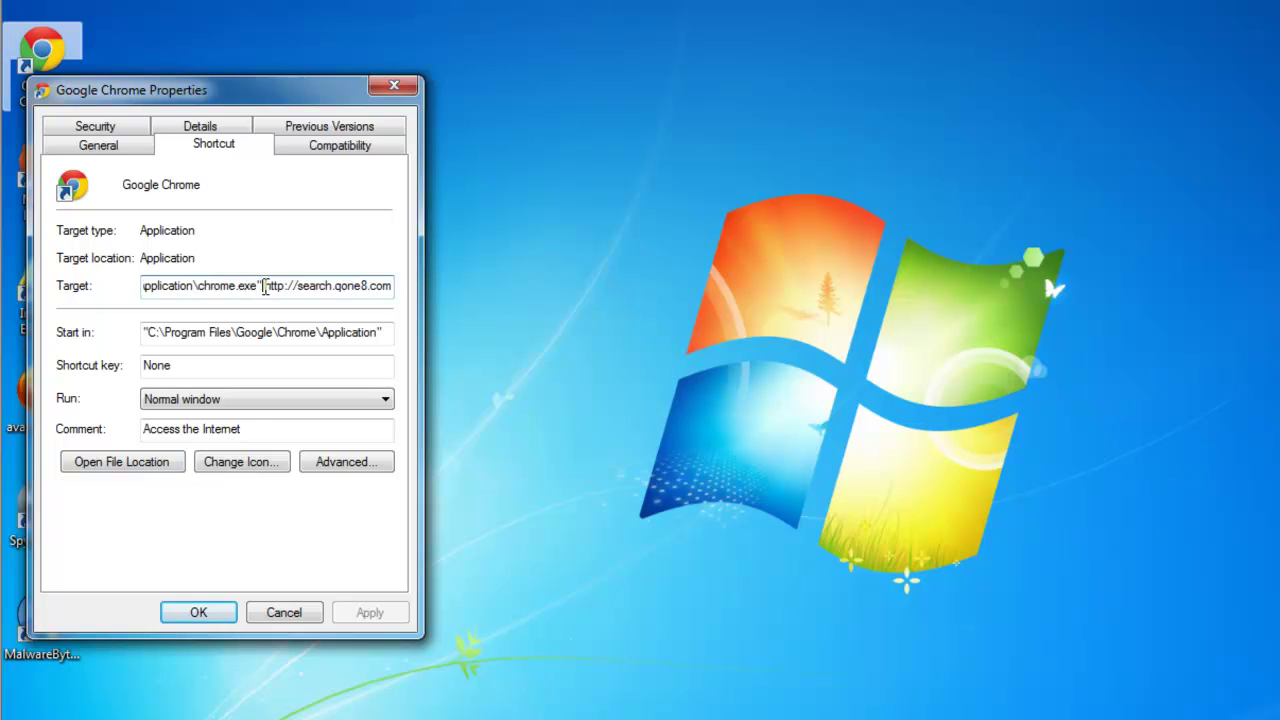
pyautogui.moveTo(263, 286); pyautogui.dragTo(428, 296)
pyautogui.press('Delete')
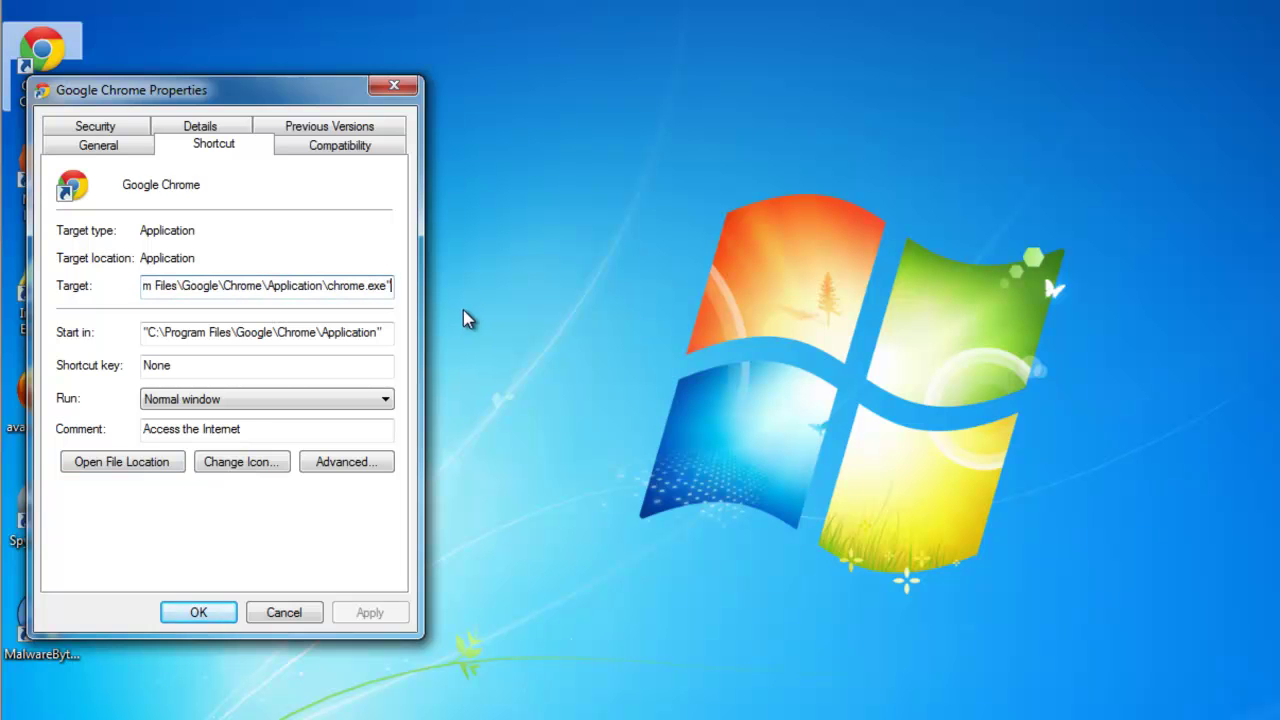
pyautogui.click(369, 614)
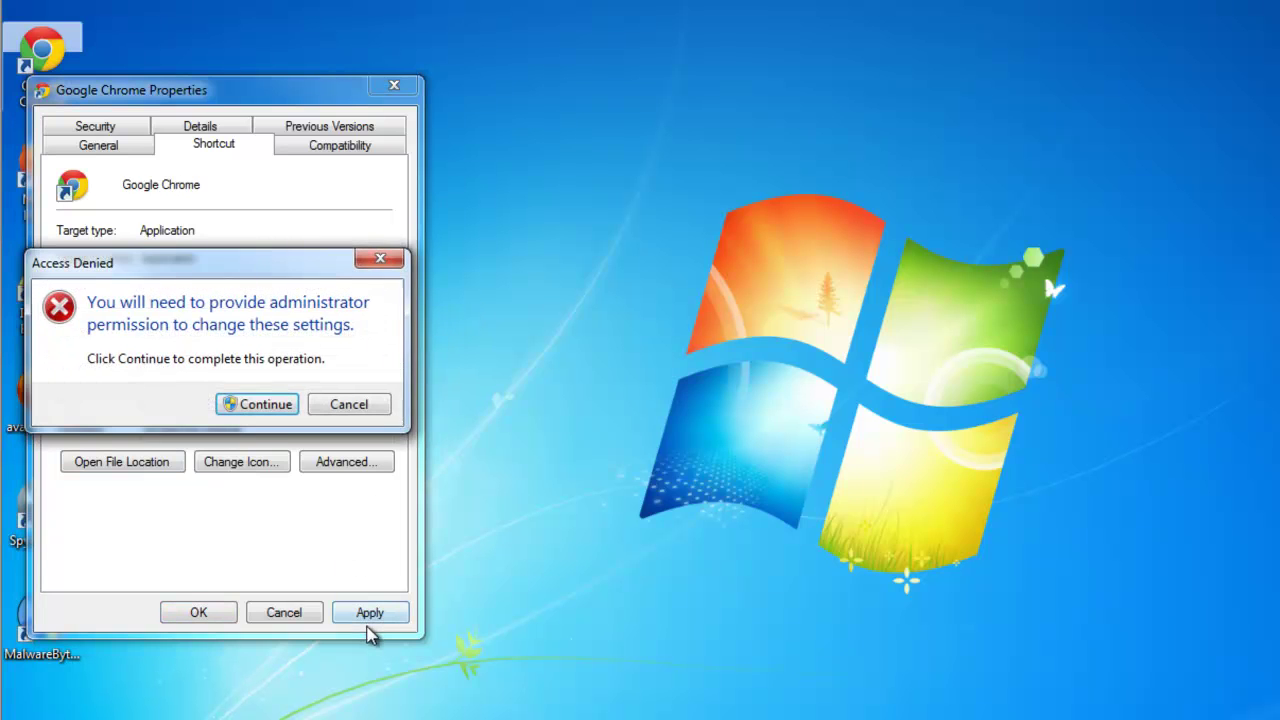
pyautogui.click(258, 406)
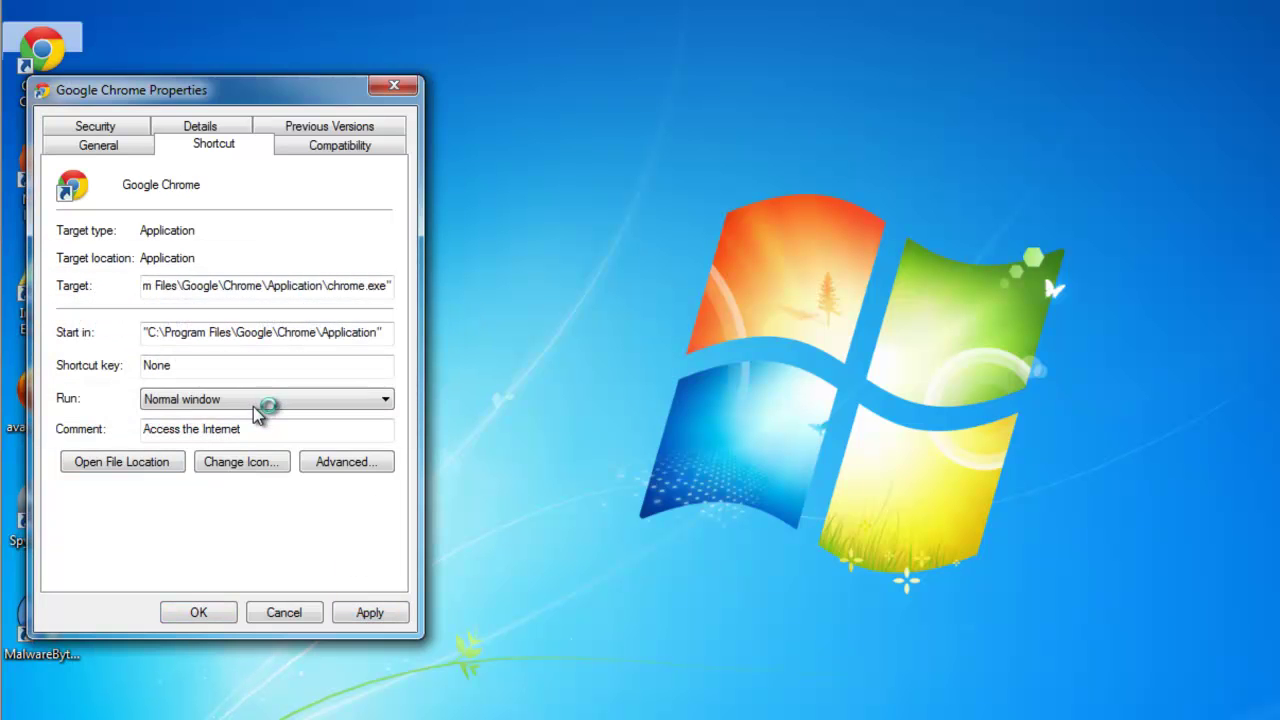
pyautogui.click(198, 614)
# - Run avast-browser-cleanup from the desktop as administrator and allow it to make changes to the computer
pyautogui.click(42, 405)
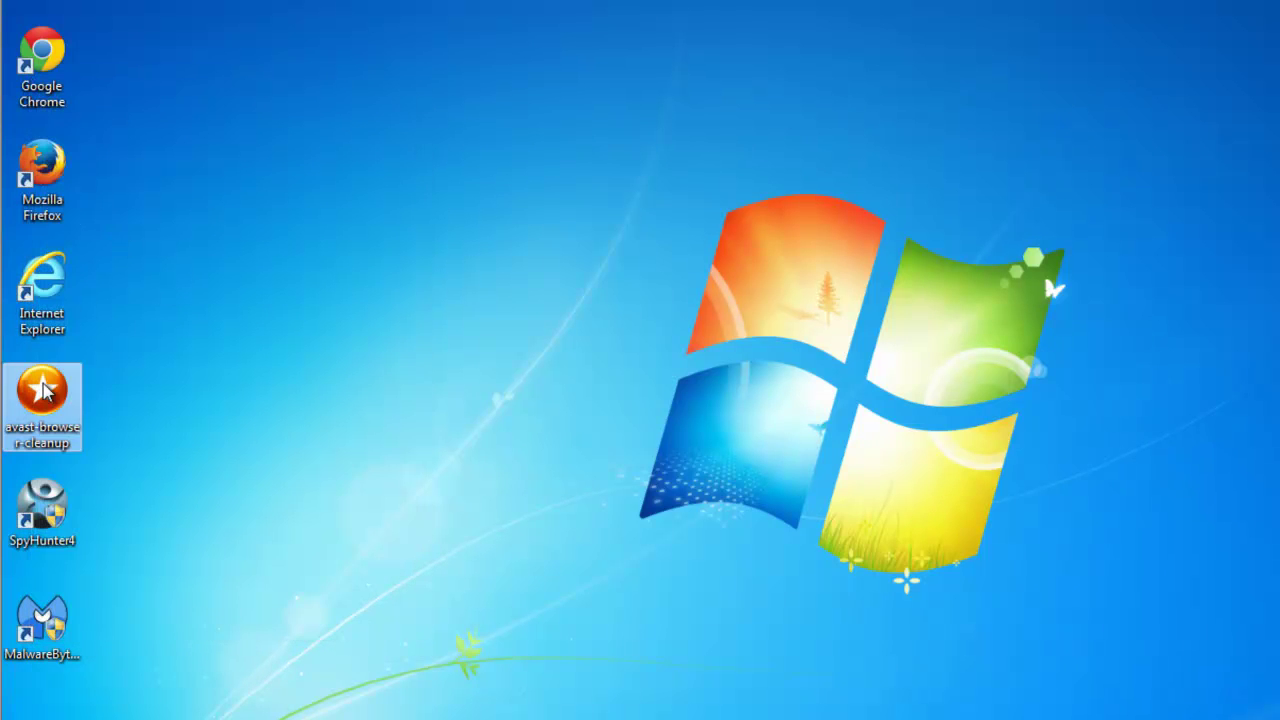
pyautogui.rightClick(42, 384)
pyautogui.click(118, 421)
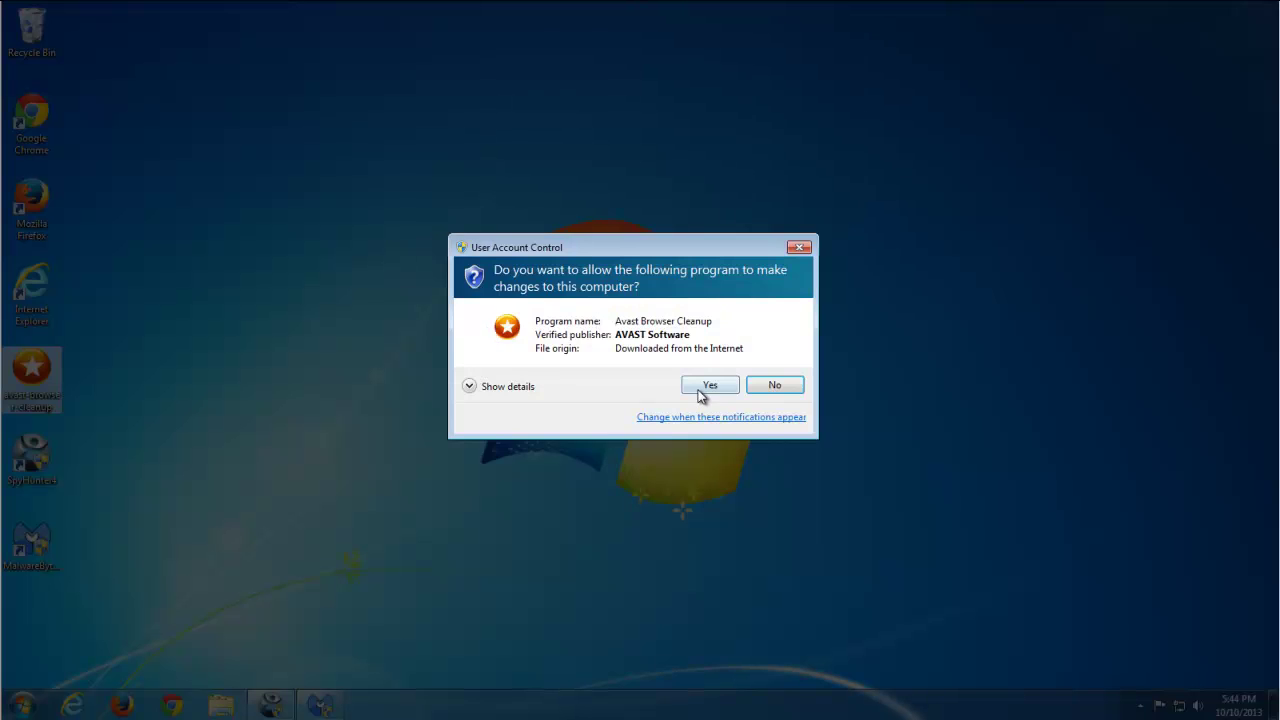
pyautogui.click(698, 388)
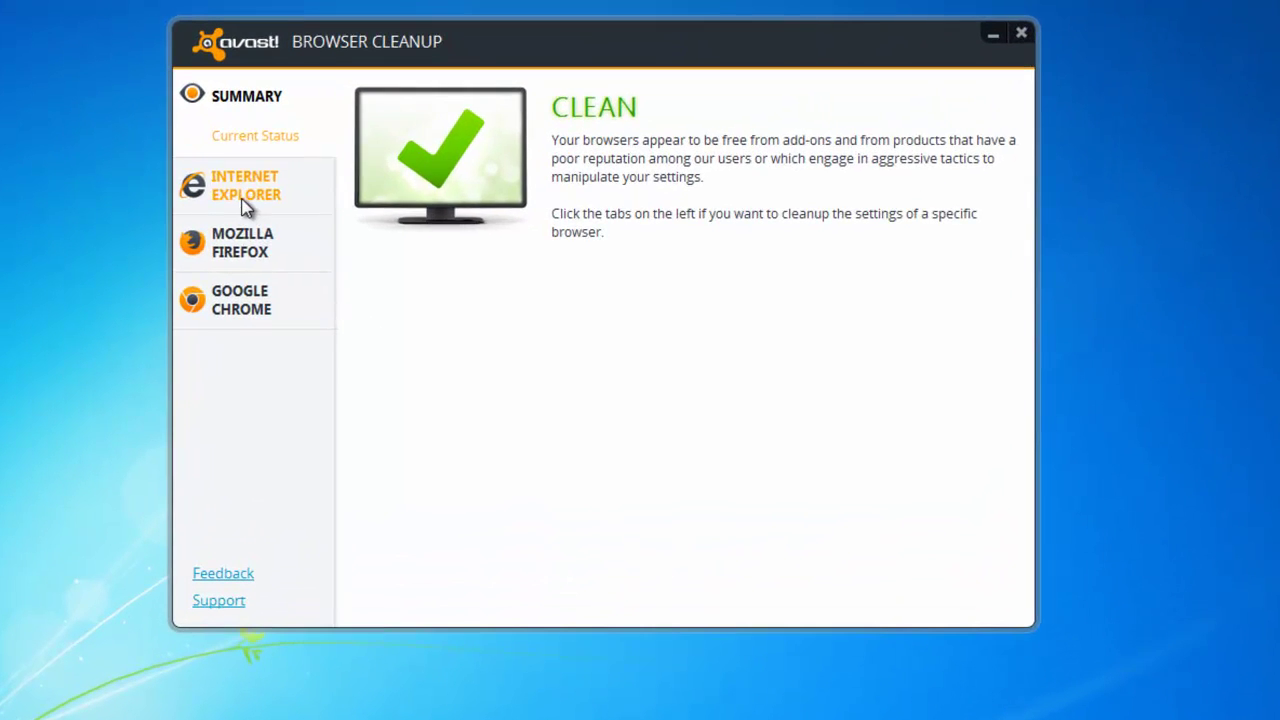
# - Reset the Internet Explorer home page and default search provider to their default values in Avast Browser Cleanup
pyautogui.click(243, 207)
pyautogui.click(829, 209)
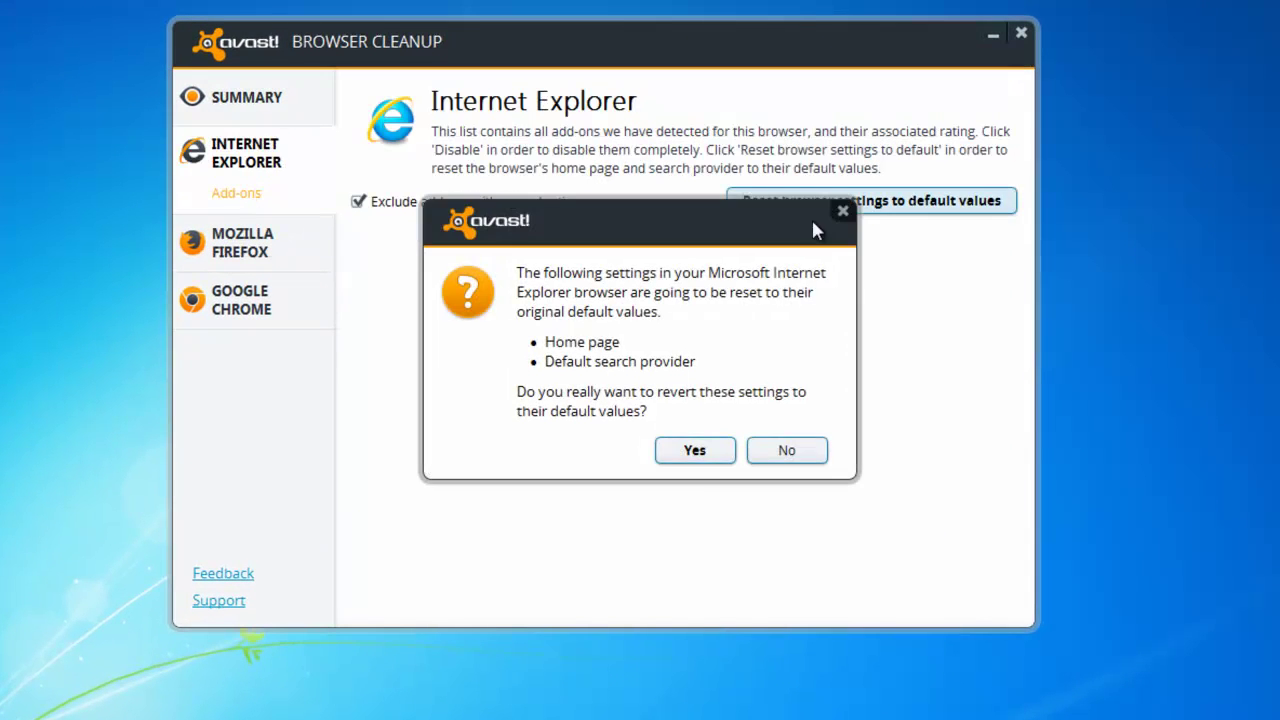
pyautogui.click(695, 450)
pyautogui.click(778, 405)
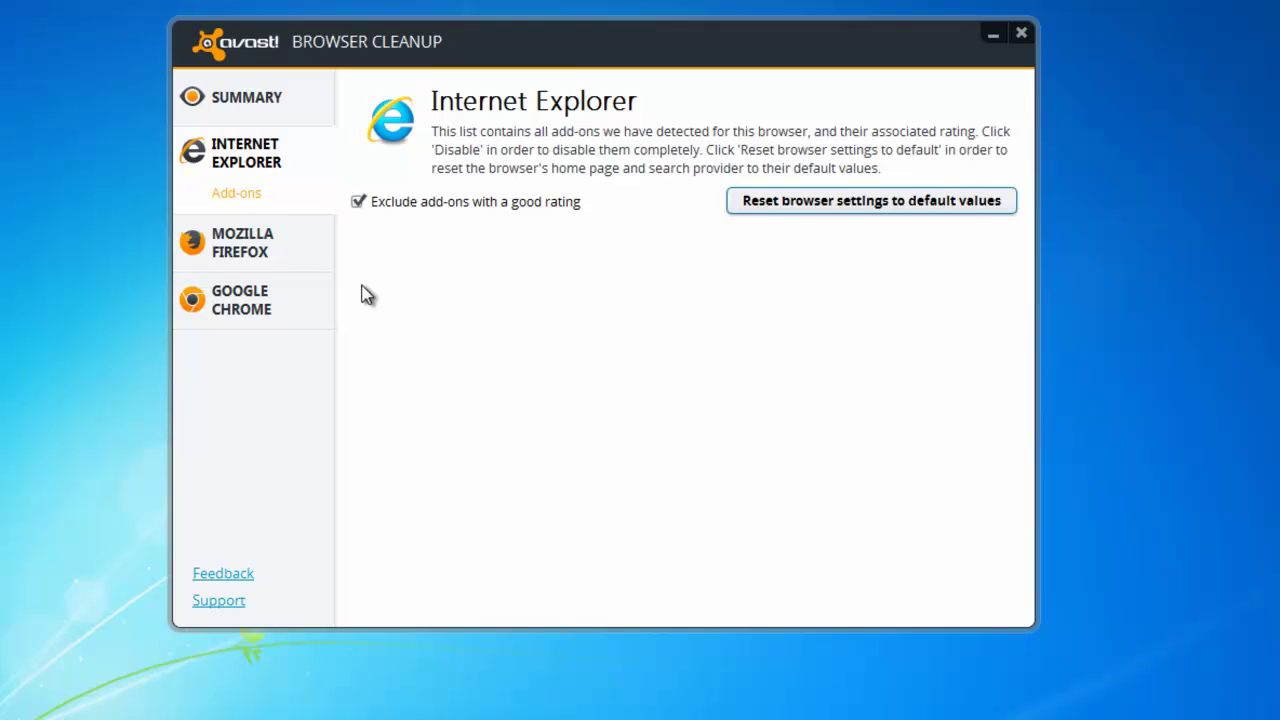
# - Reset the Mozilla Firefox home page and default search provider to their default values
pyautogui.click(276, 251)
pyautogui.click(762, 206)
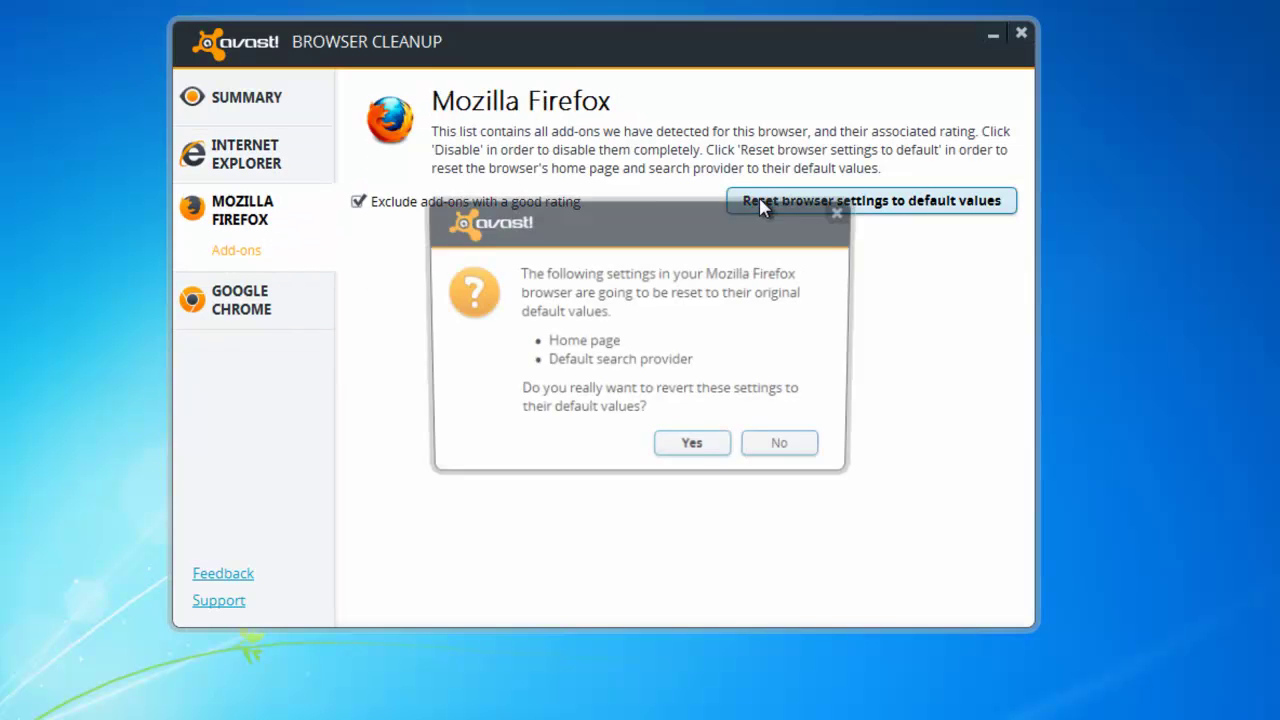
pyautogui.click(695, 450)
pyautogui.click(777, 405)
# - Reset the Google Chrome browser settings to their default values and close Avast Browser Cleanup
pyautogui.click(328, 326)
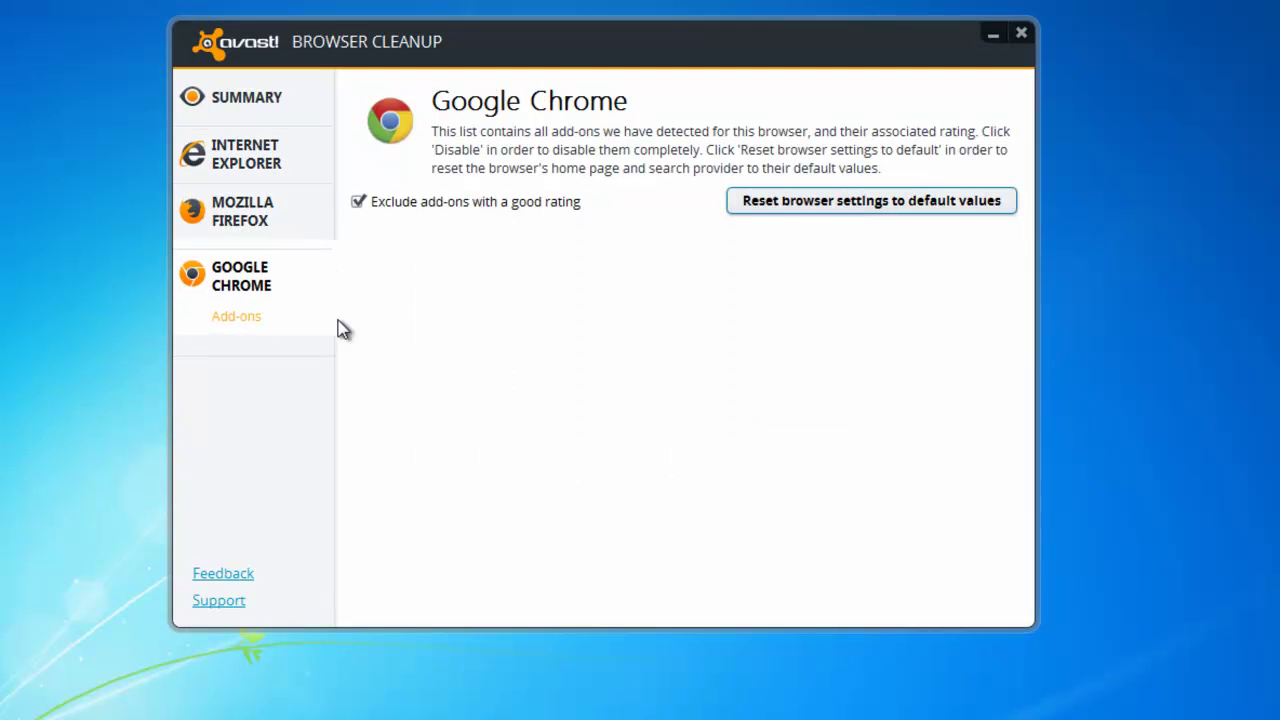
pyautogui.click(757, 200)
pyautogui.click(745, 450)
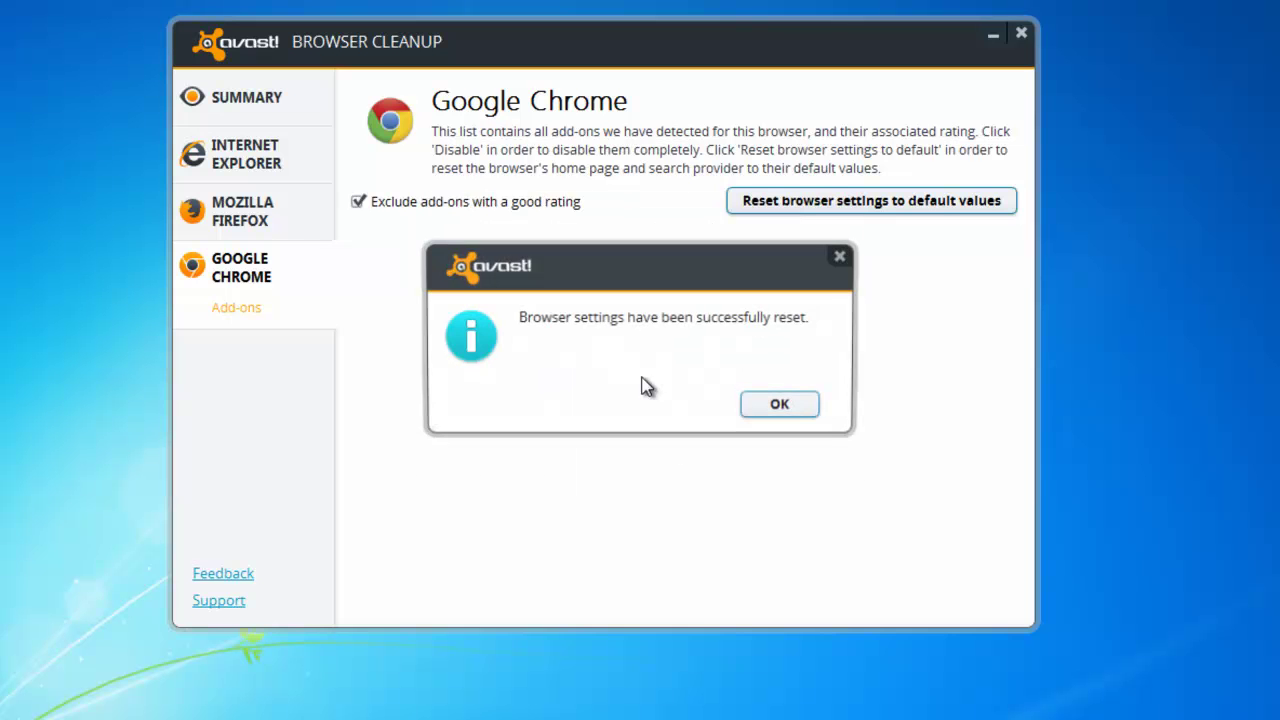
pyautogui.click(779, 404)
pyautogui.click(1021, 33)
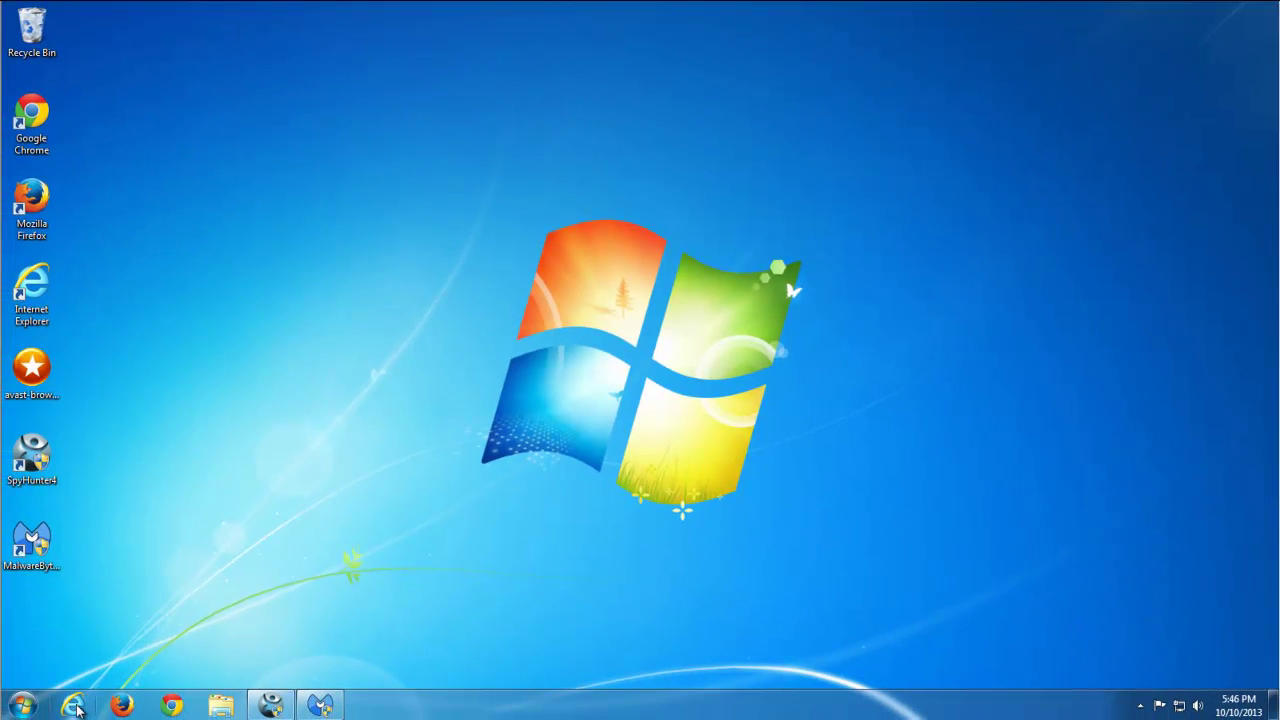
# - Open Internet Explorer, delete its browsing history without the saved passwords, and apply the Internet Options
pyautogui.click(74, 706)
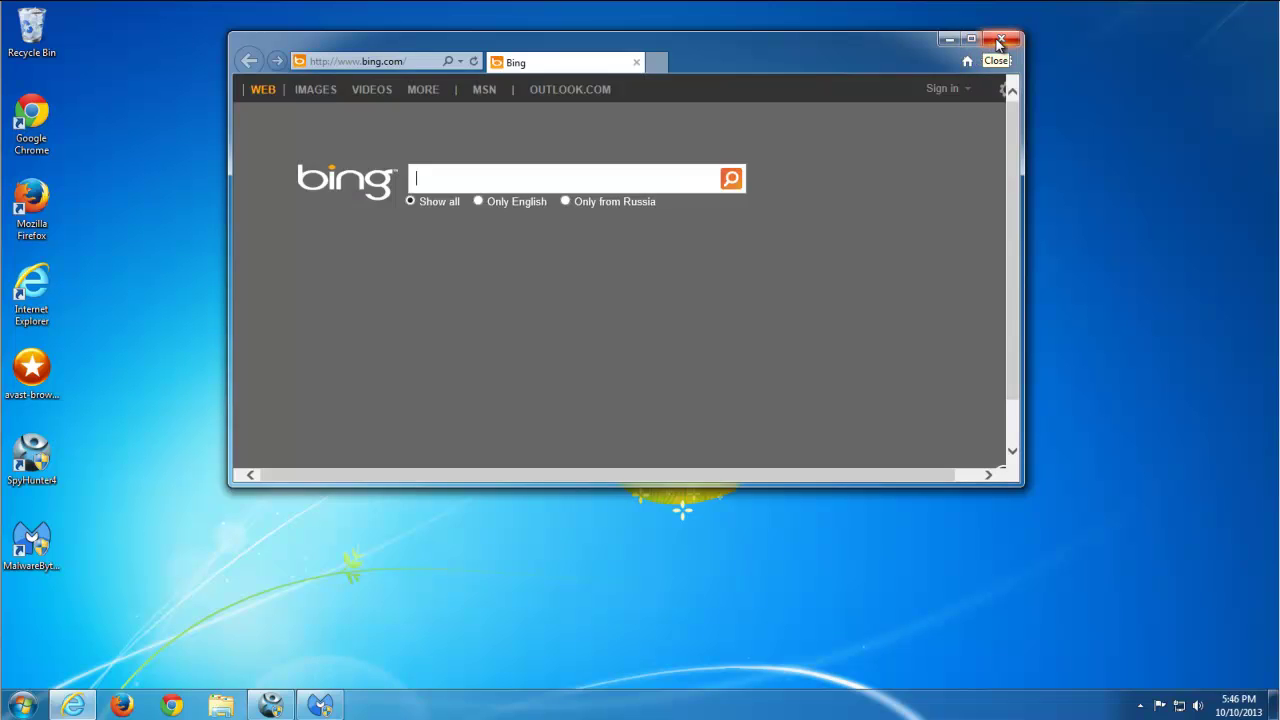
pyautogui.click(984, 40)
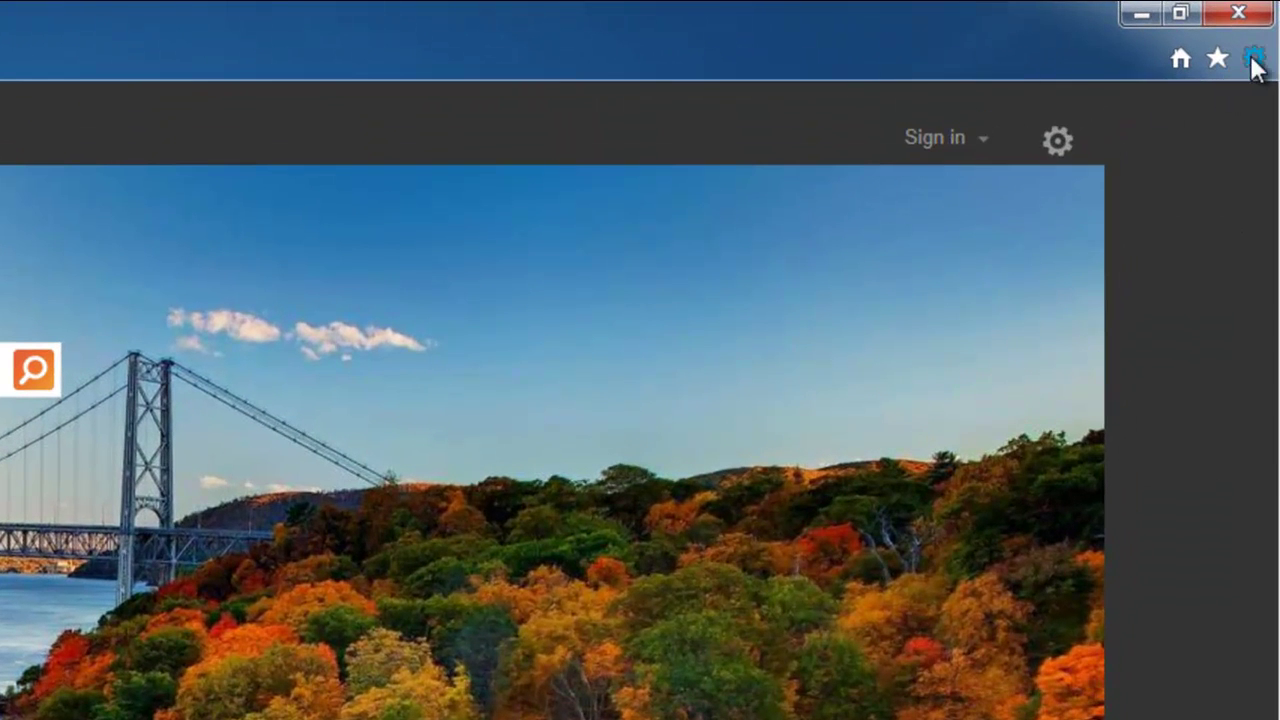
pyautogui.click(1262, 39)
pyautogui.click(1022, 417)
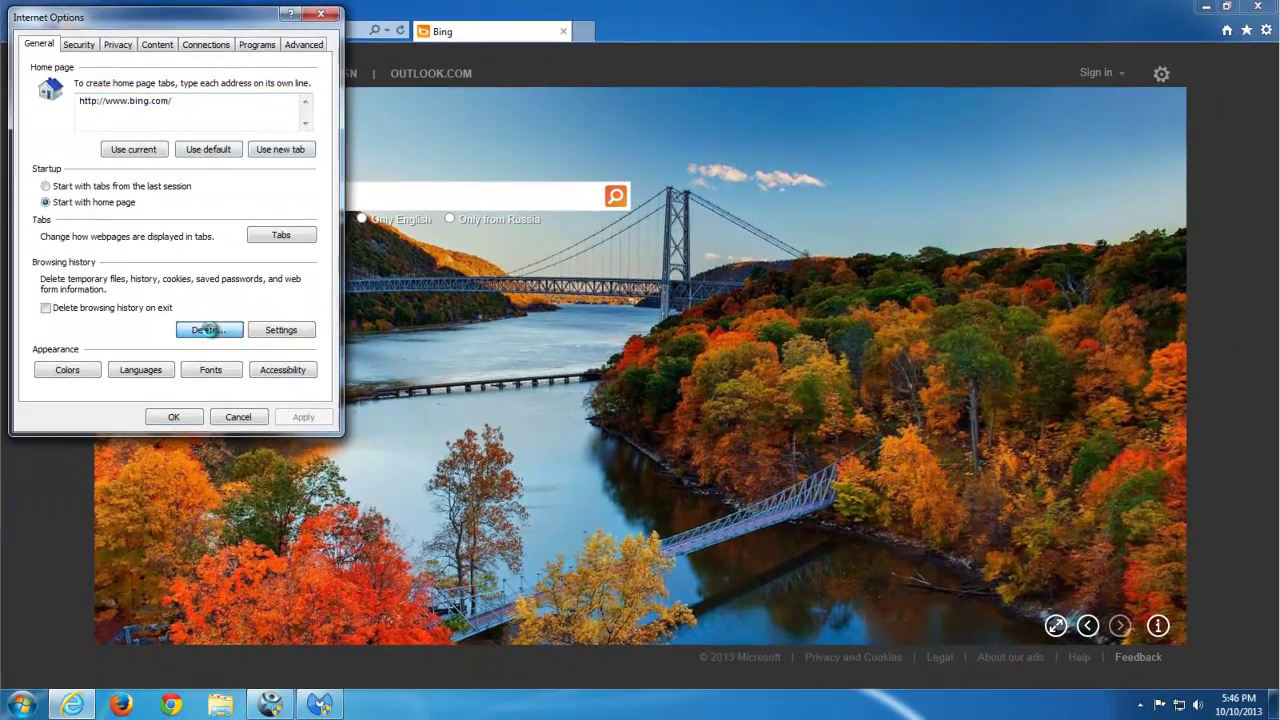
pyautogui.click(260, 410)
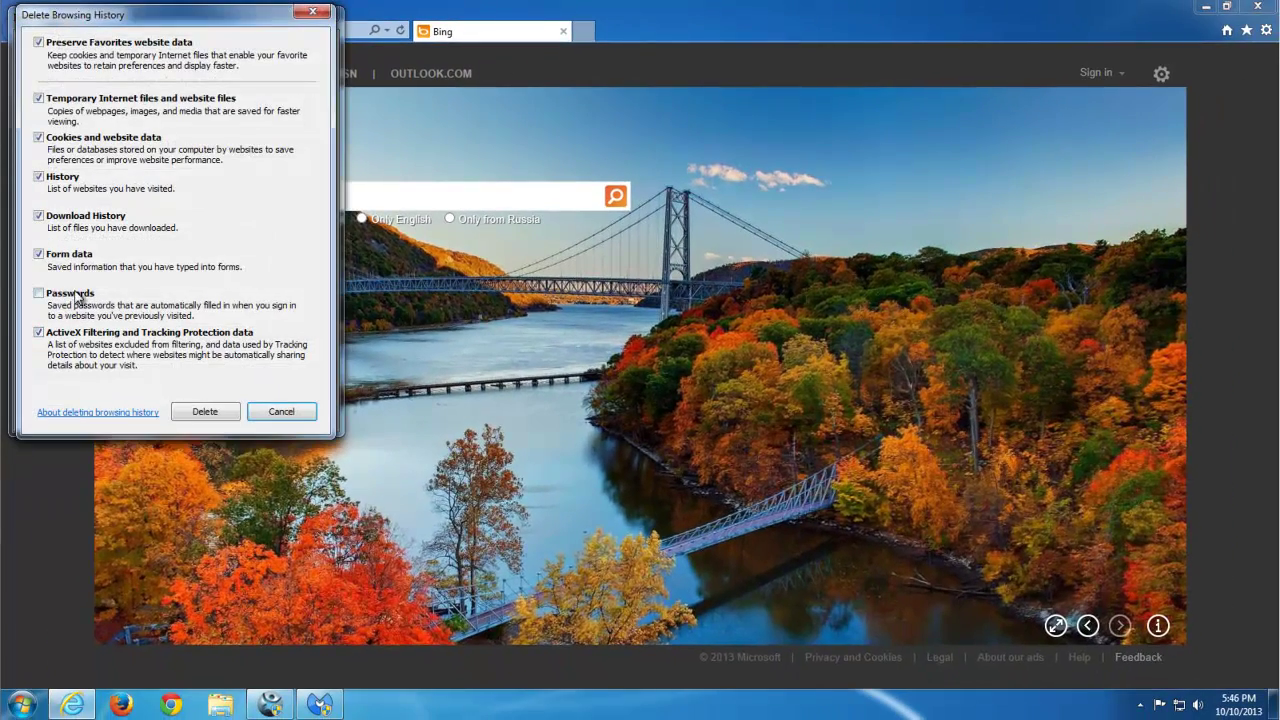
pyautogui.click(204, 411)
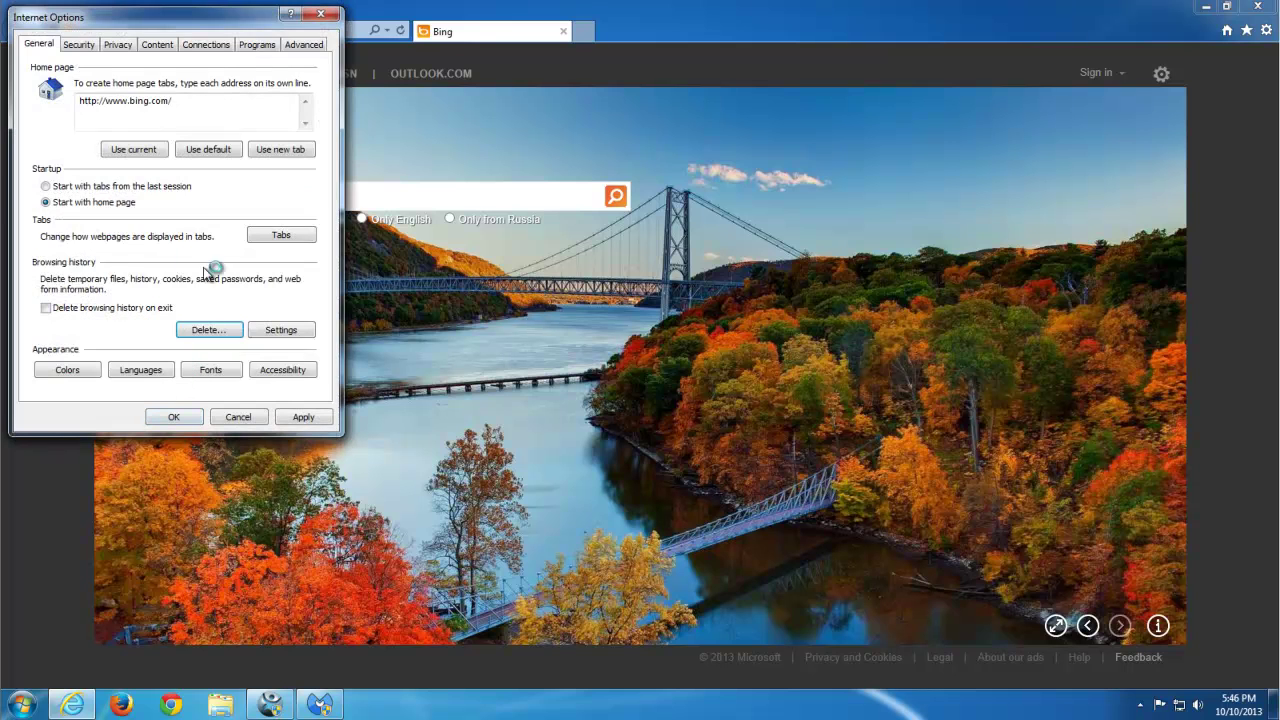
pyautogui.click(305, 417)
pyautogui.click(173, 416)
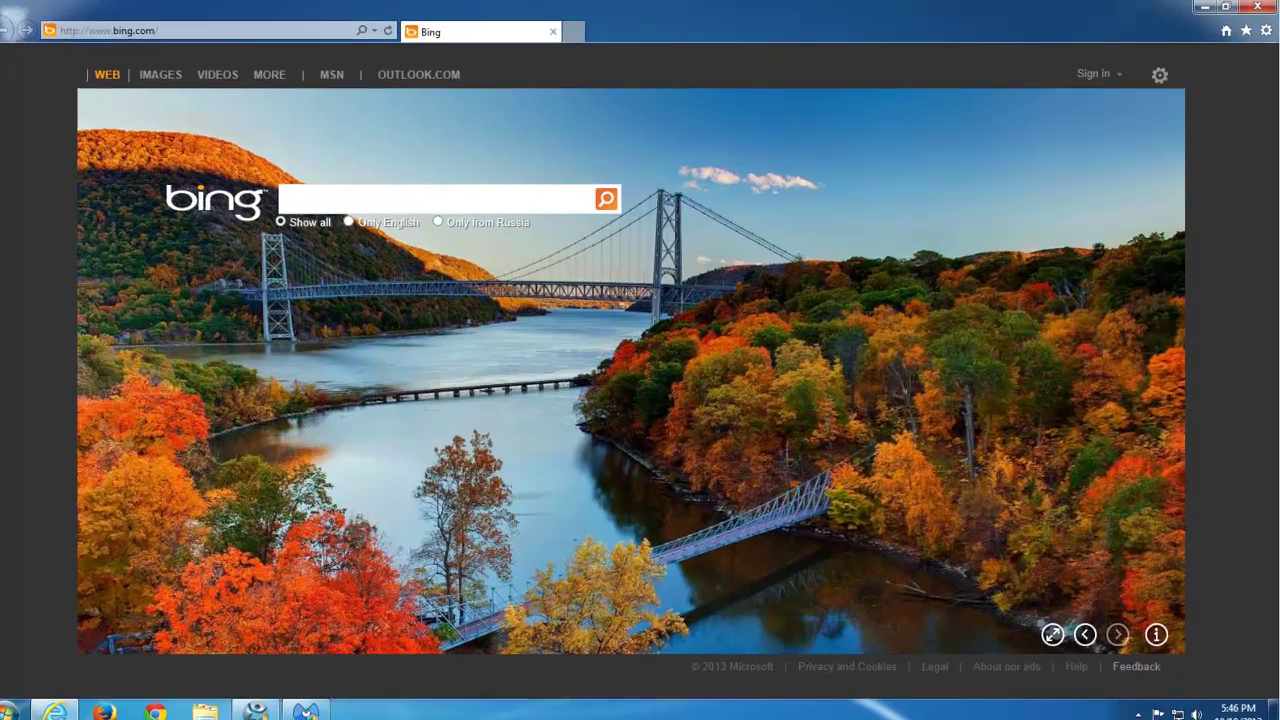
# - Set Bing as the default search provider in Internet Explorer's add-on management
pyautogui.click(1266, 30)
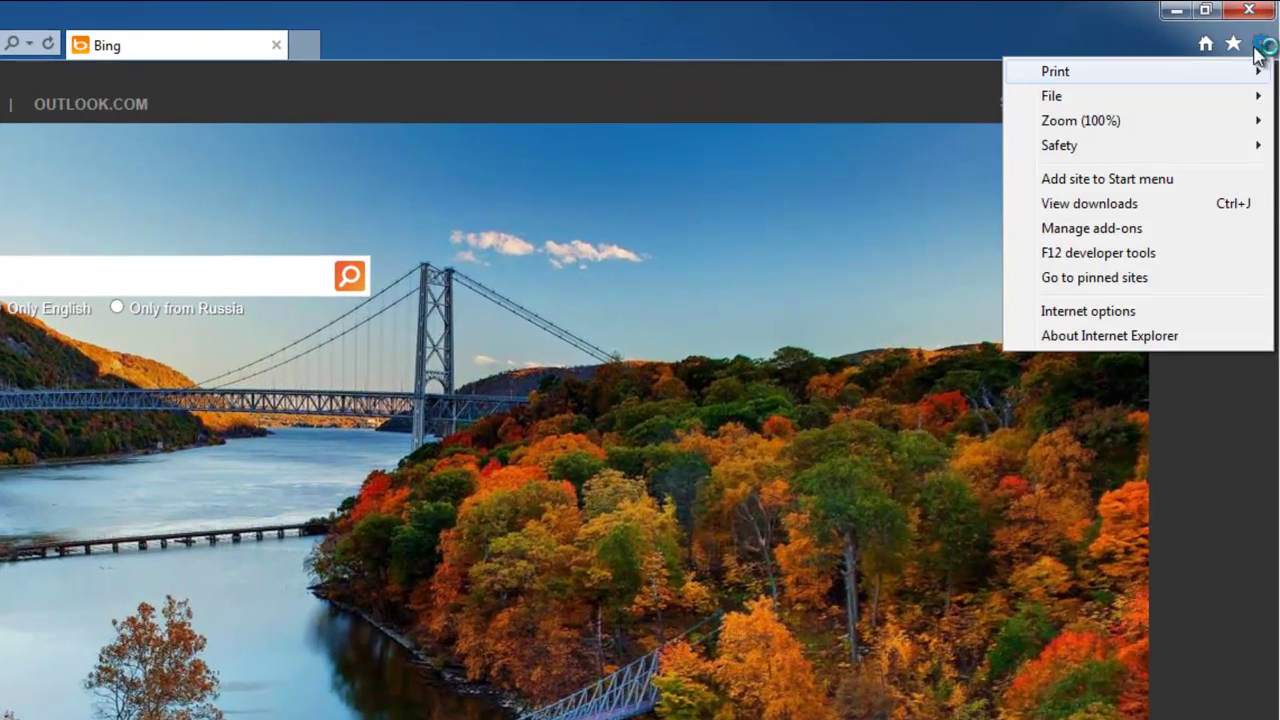
pyautogui.click(1092, 228)
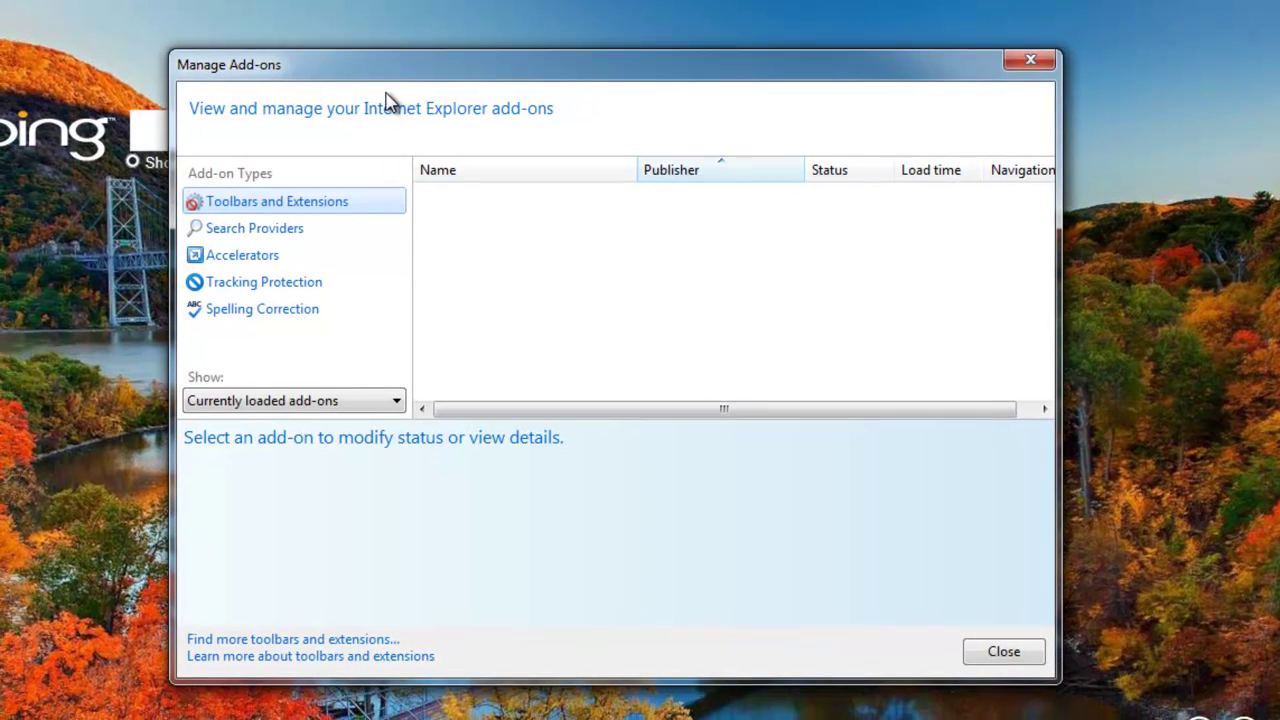
pyautogui.click(280, 228)
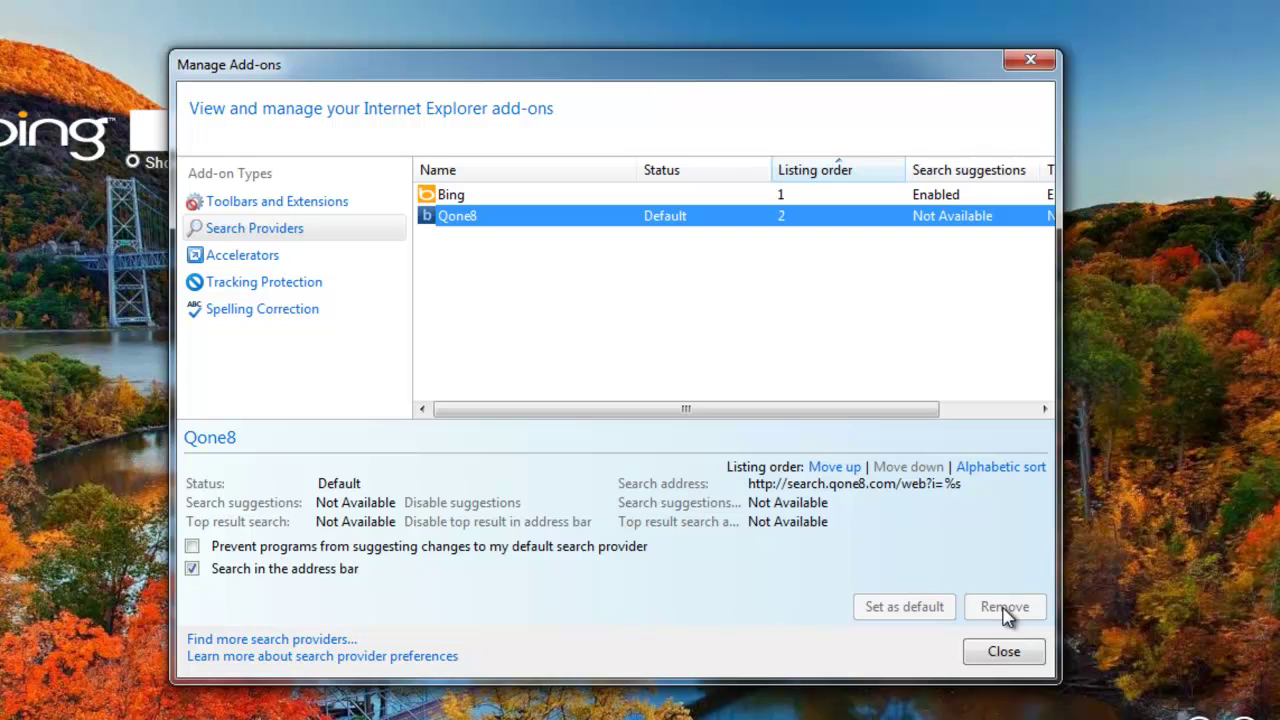
pyautogui.click(455, 196)
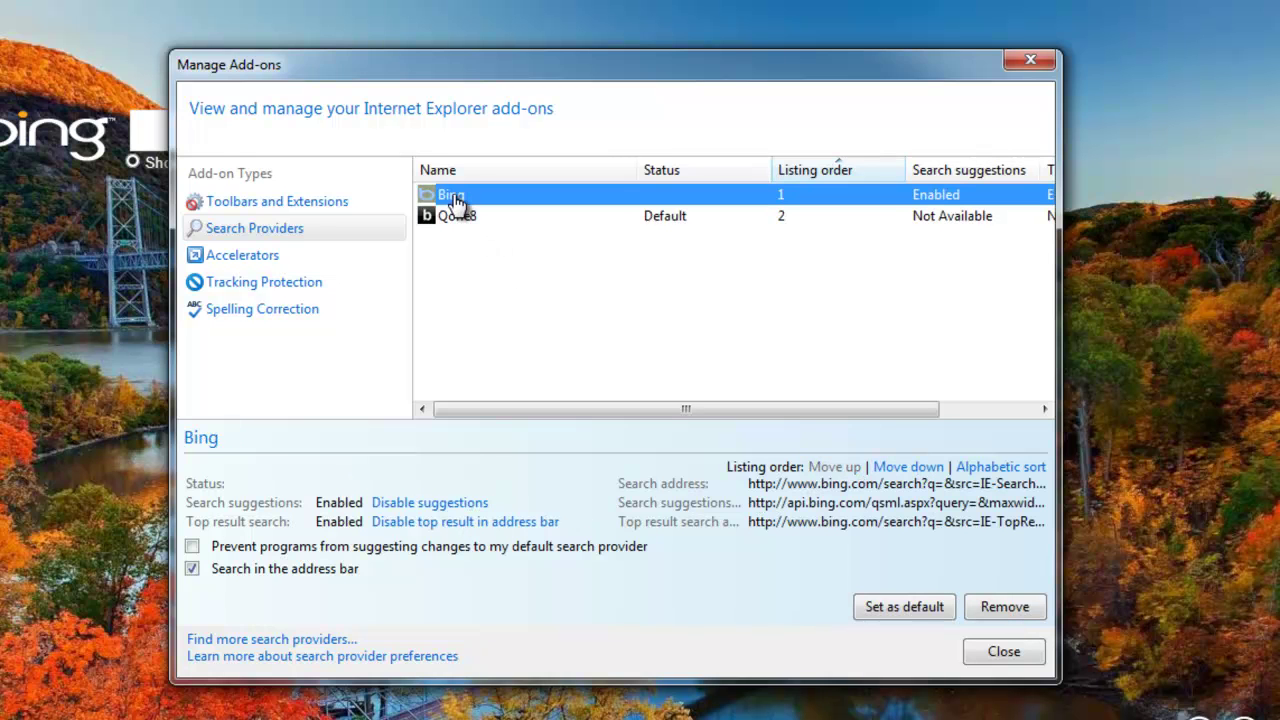
pyautogui.click(888, 606)
# - Remove the Qone8 search provider, then close the add-on management and Internet Explorer
pyautogui.click(456, 219)
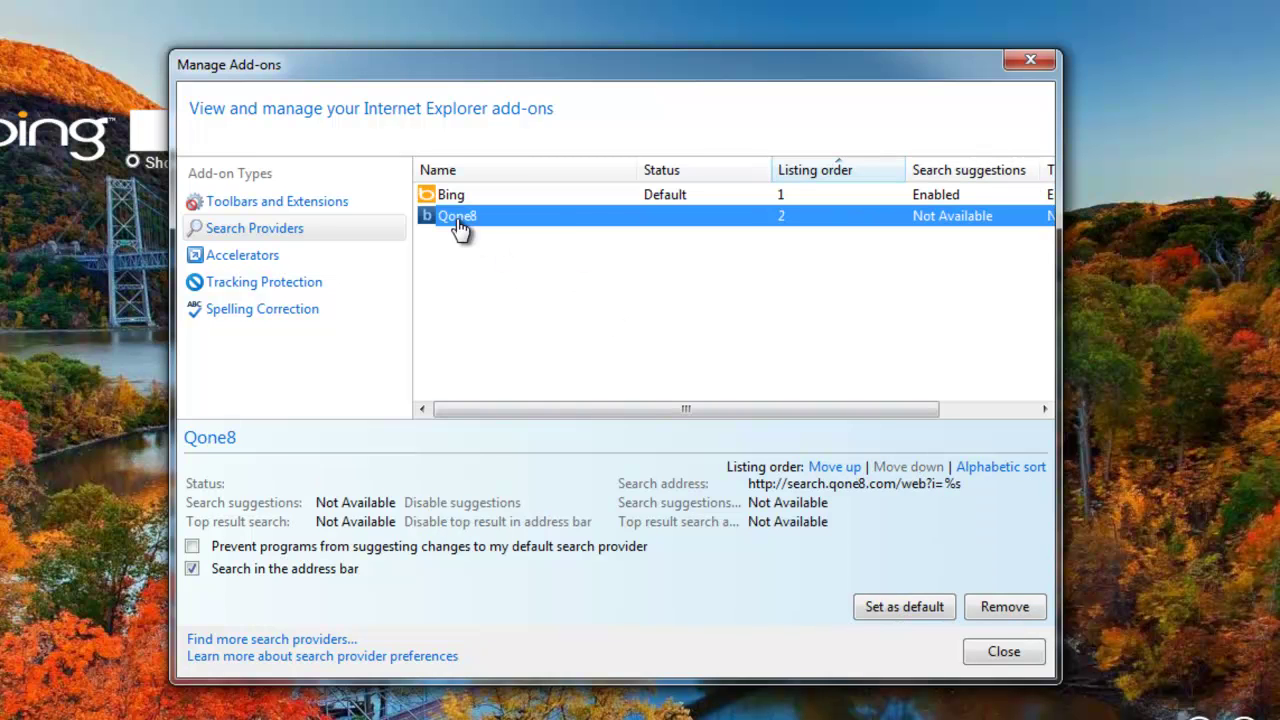
pyautogui.click(1004, 607)
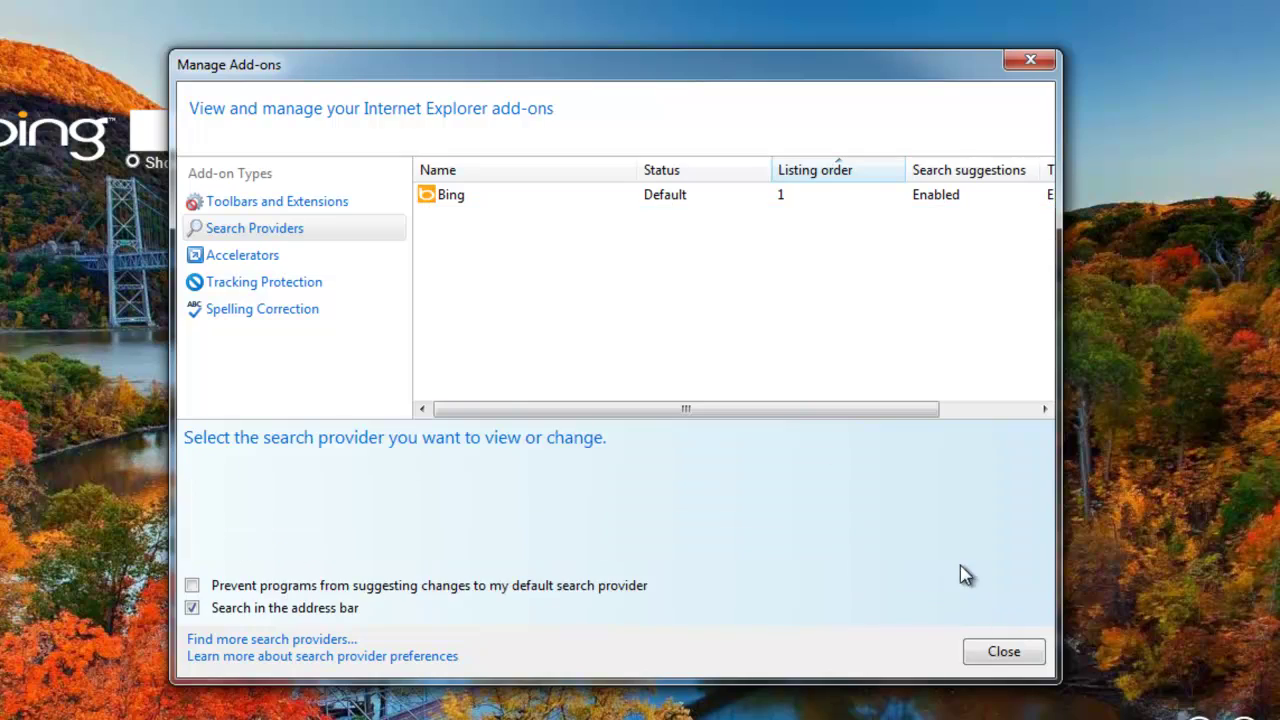
pyautogui.moveTo(770, 413); pyautogui.dragTo(914, 466)
pyautogui.click(1004, 651)
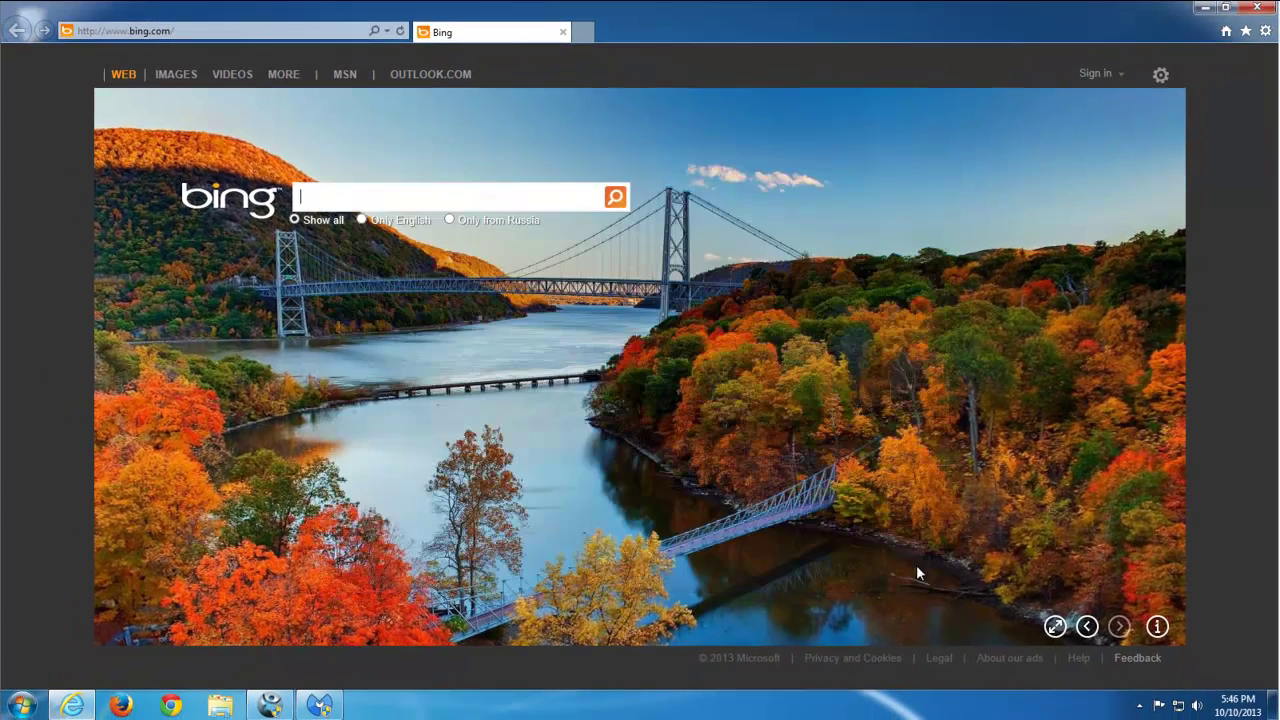
pyautogui.click(1257, 8)
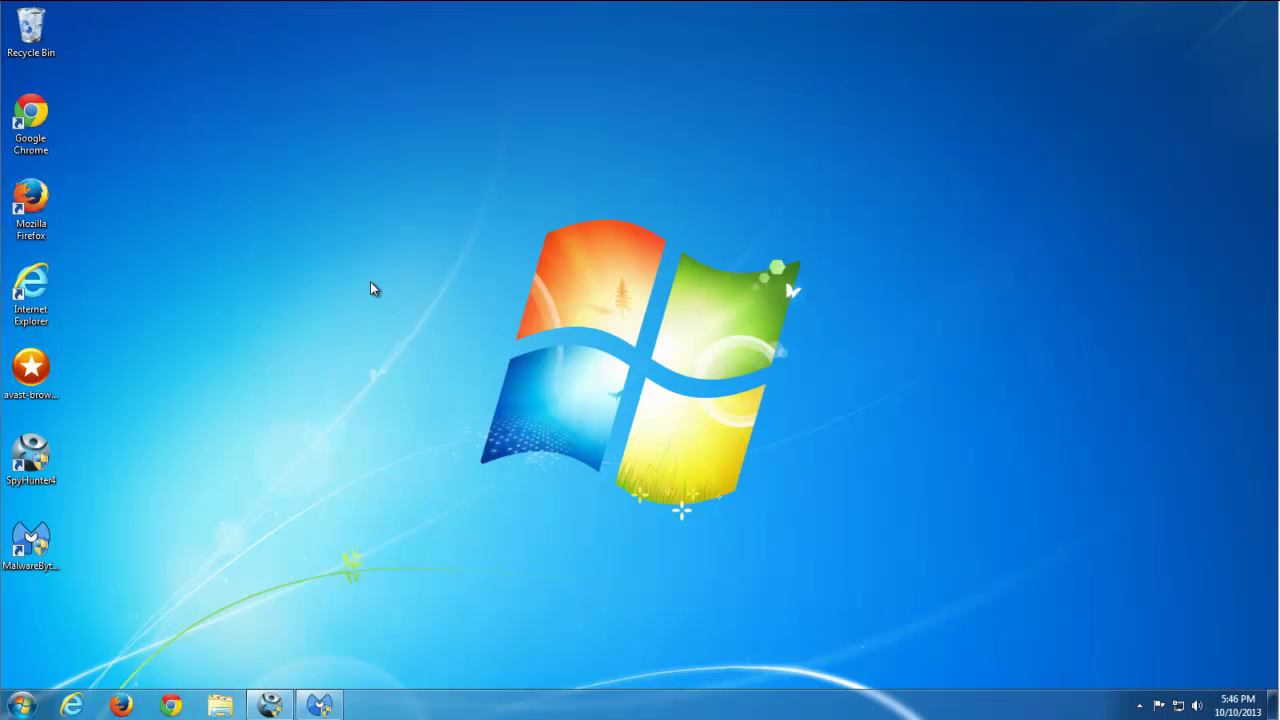
pyautogui.rightClick(371, 284)
pyautogui.click(406, 332)
# - Open Firefox and remove Start.qone8.com from its list of installed search engines
pyautogui.click(120, 705)
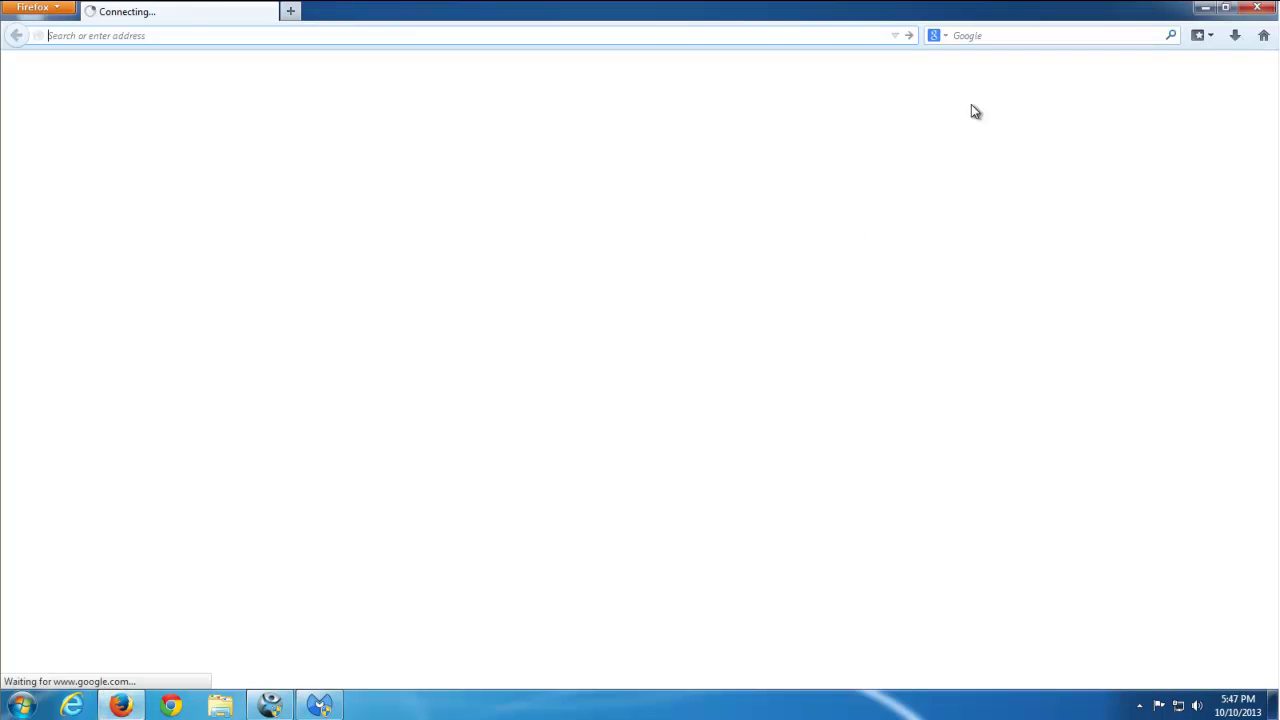
pyautogui.click(938, 35)
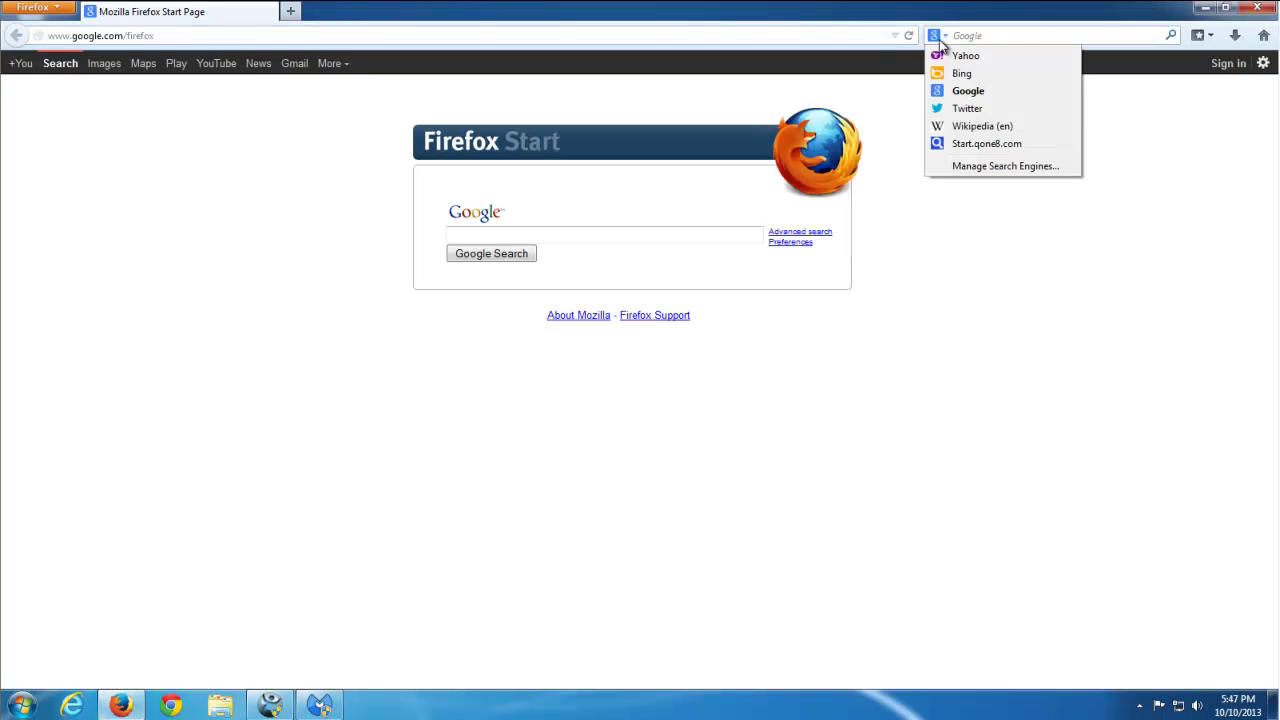
pyautogui.click(963, 170)
pyautogui.click(544, 352)
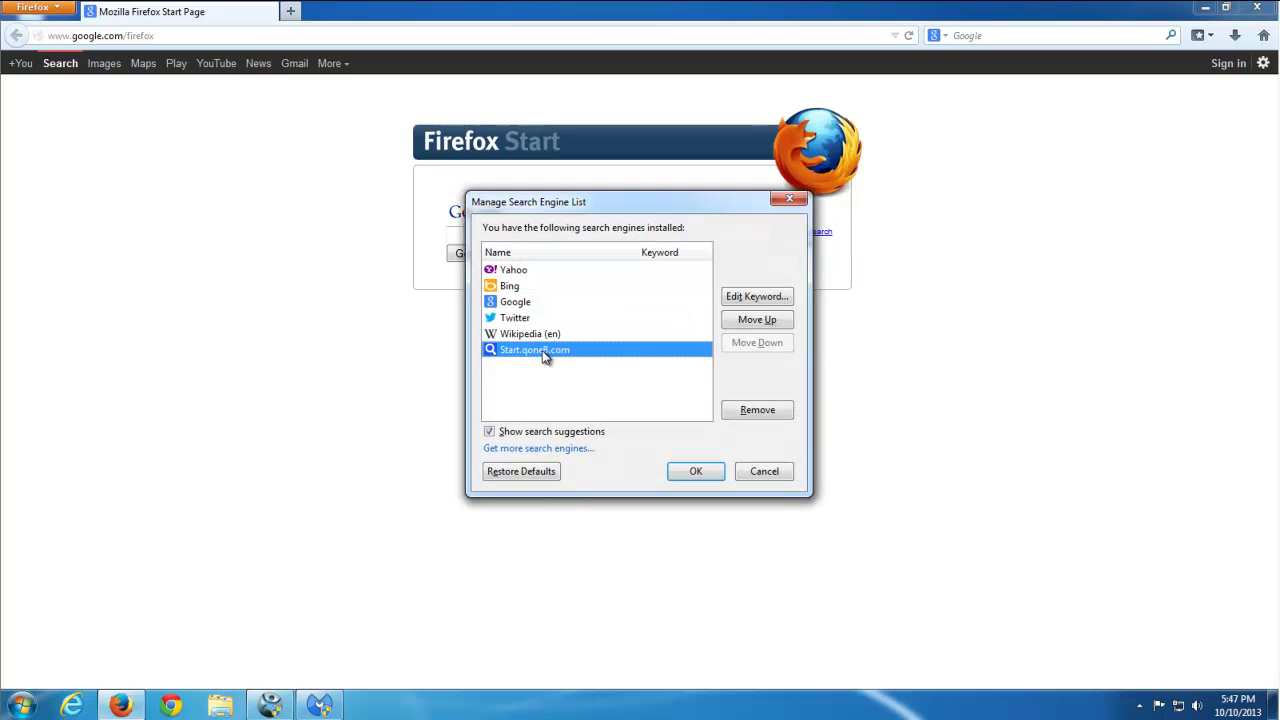
pyautogui.click(756, 411)
pyautogui.click(696, 471)
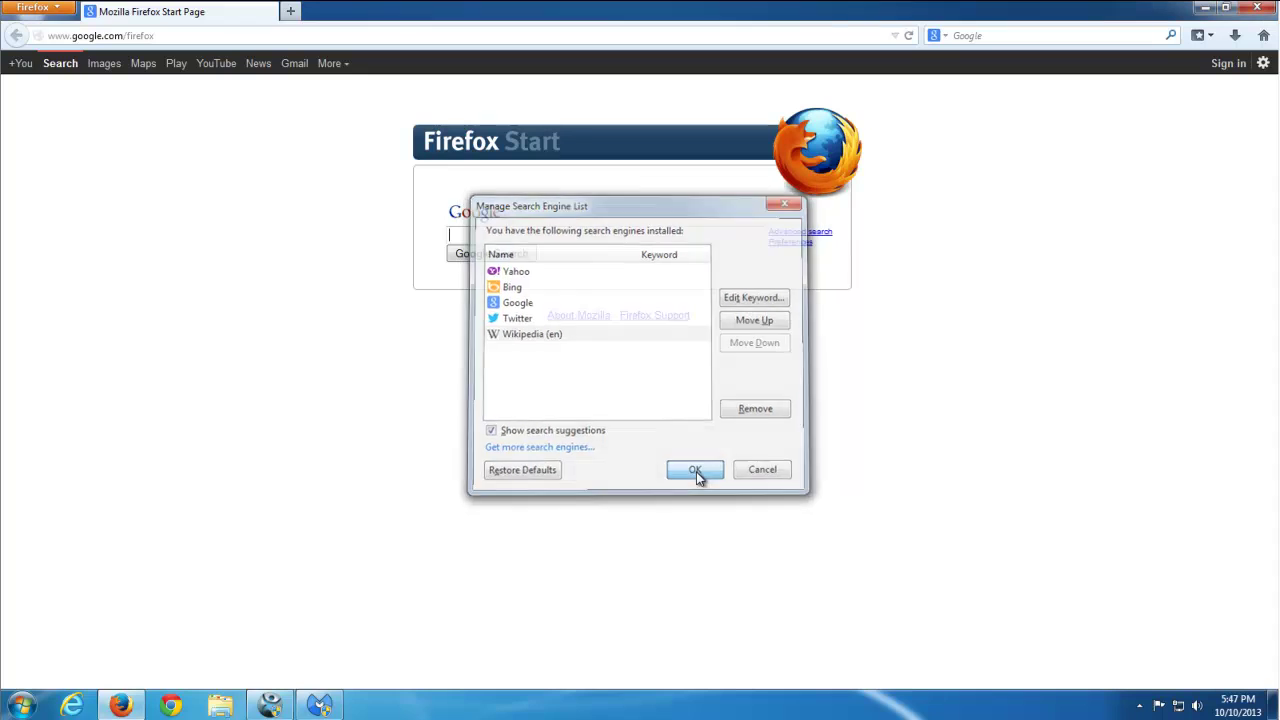
# - Open Firefox's general options and restore the home page to its default, keeping startup set to show the home page
pyautogui.click(35, 8)
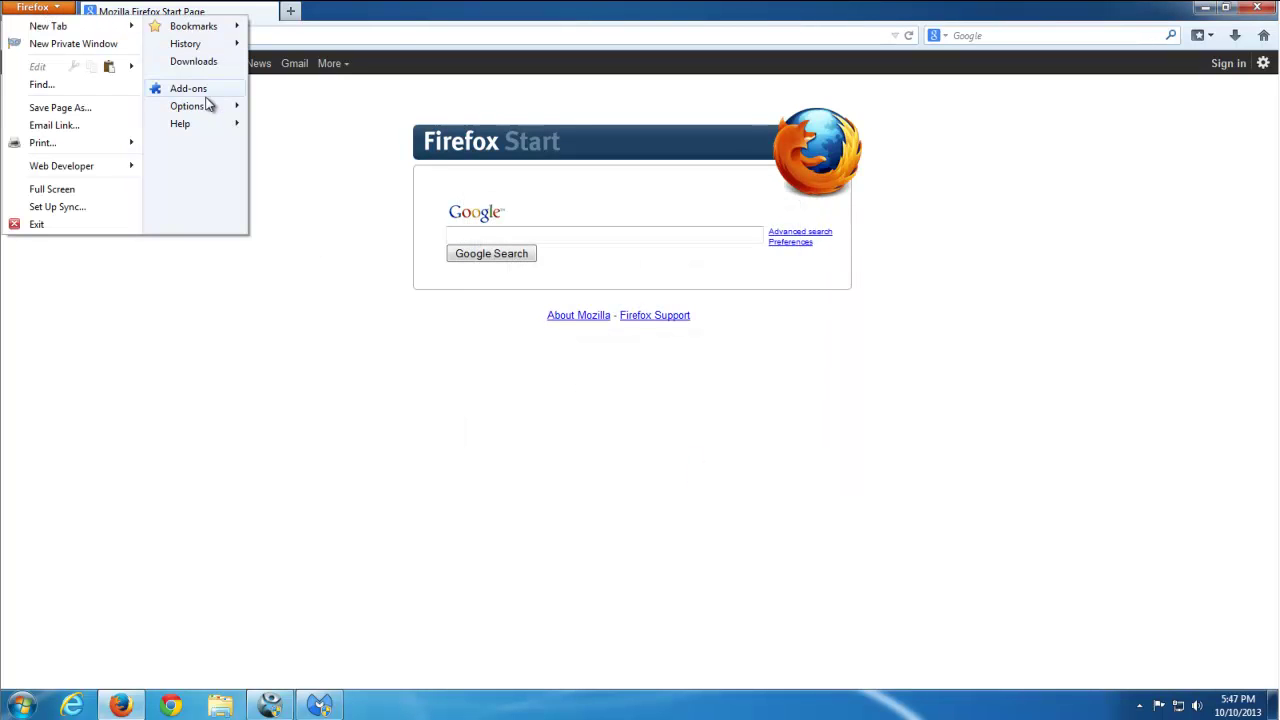
pyautogui.moveTo(214, 106)
pyautogui.click(280, 109)
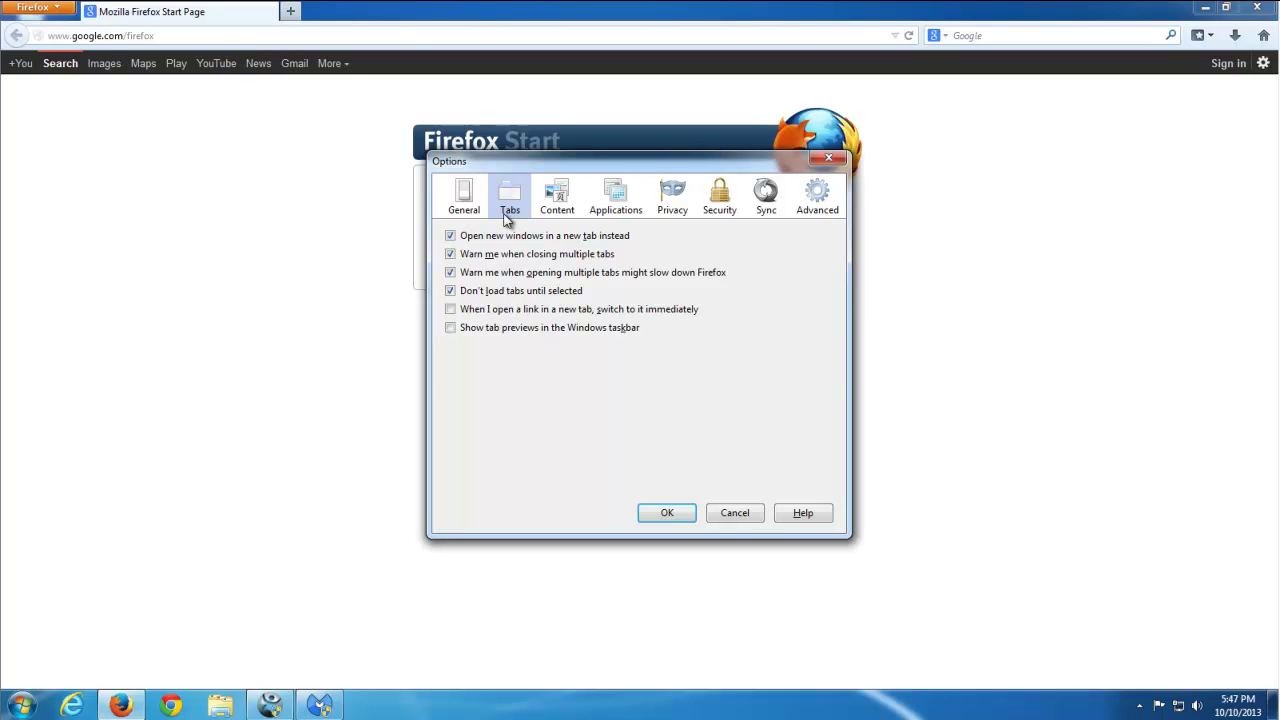
pyautogui.click(462, 202)
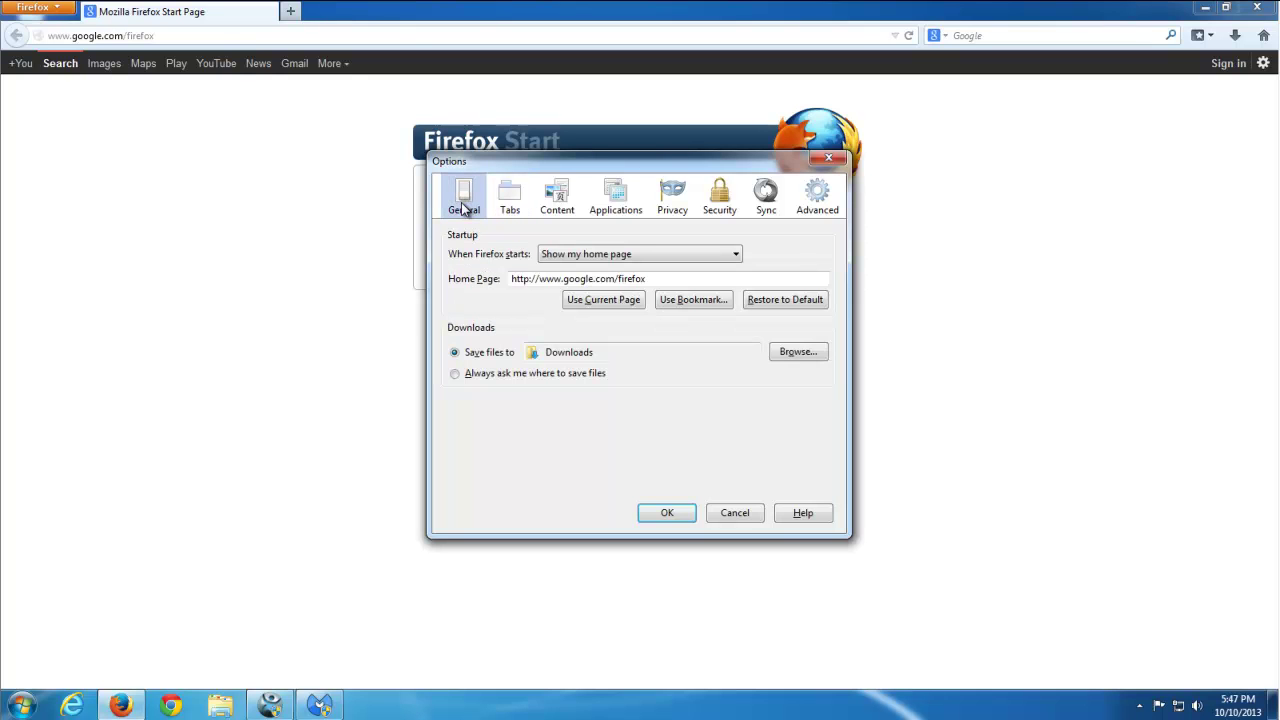
pyautogui.click(652, 256)
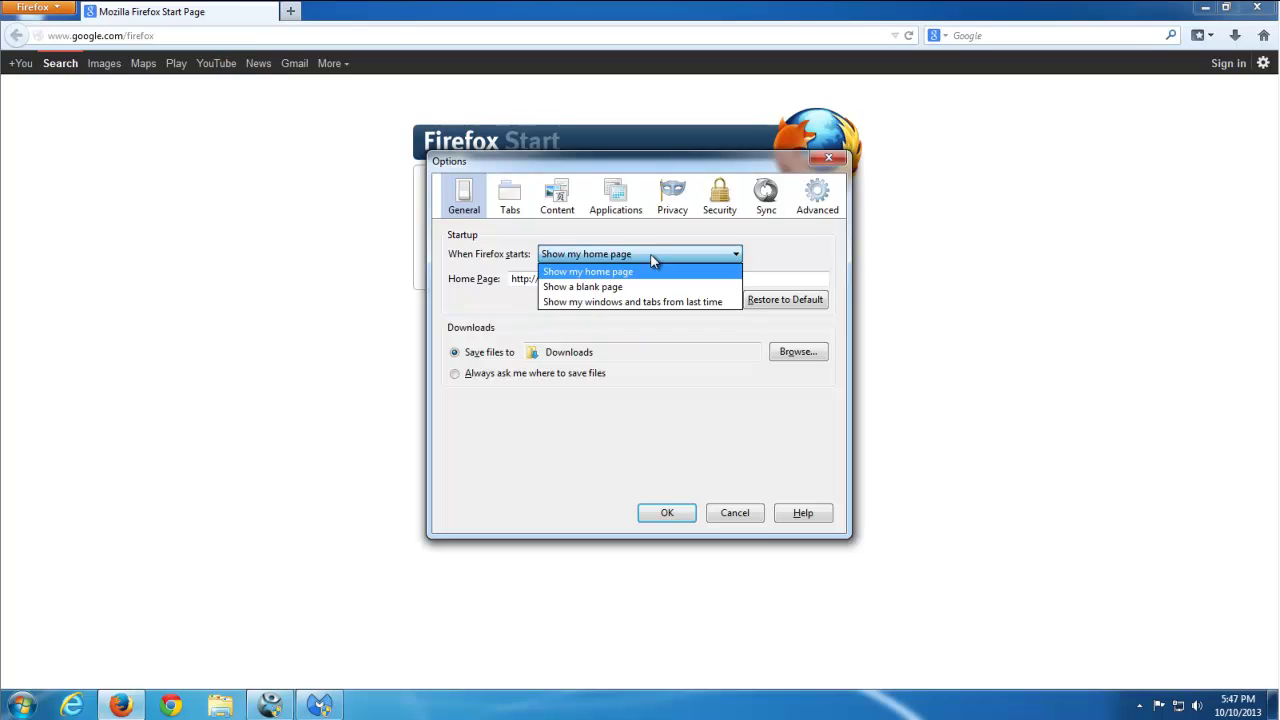
pyautogui.click(642, 252)
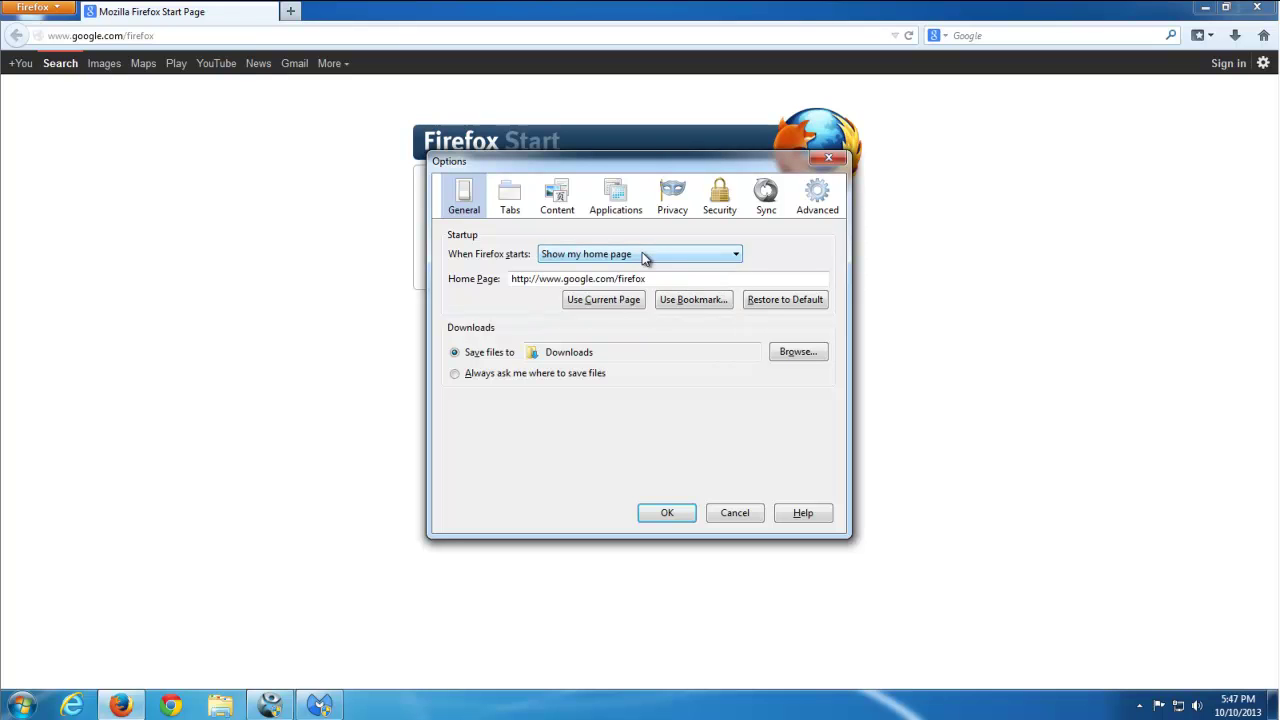
pyautogui.click(780, 302)
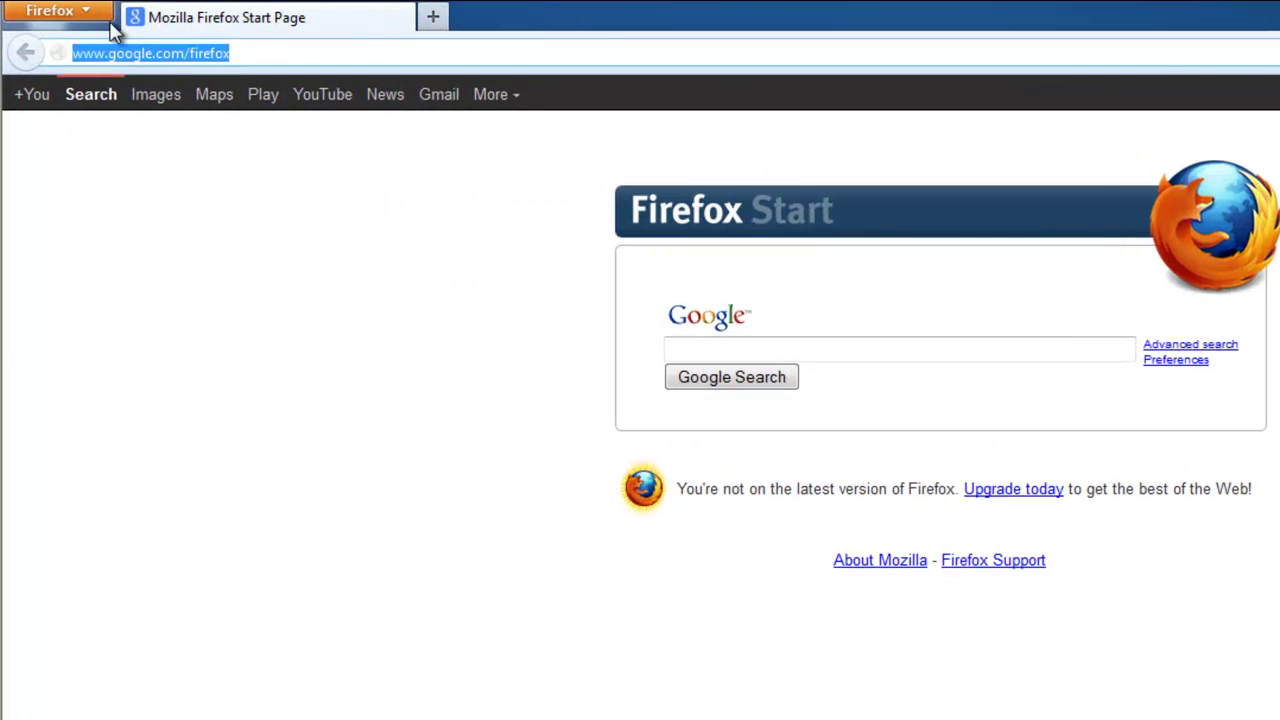
# - Open the about:config page in Firefox and accept its warranty warning
pyautogui.click(54, 18)
pyautogui.click(526, 51)
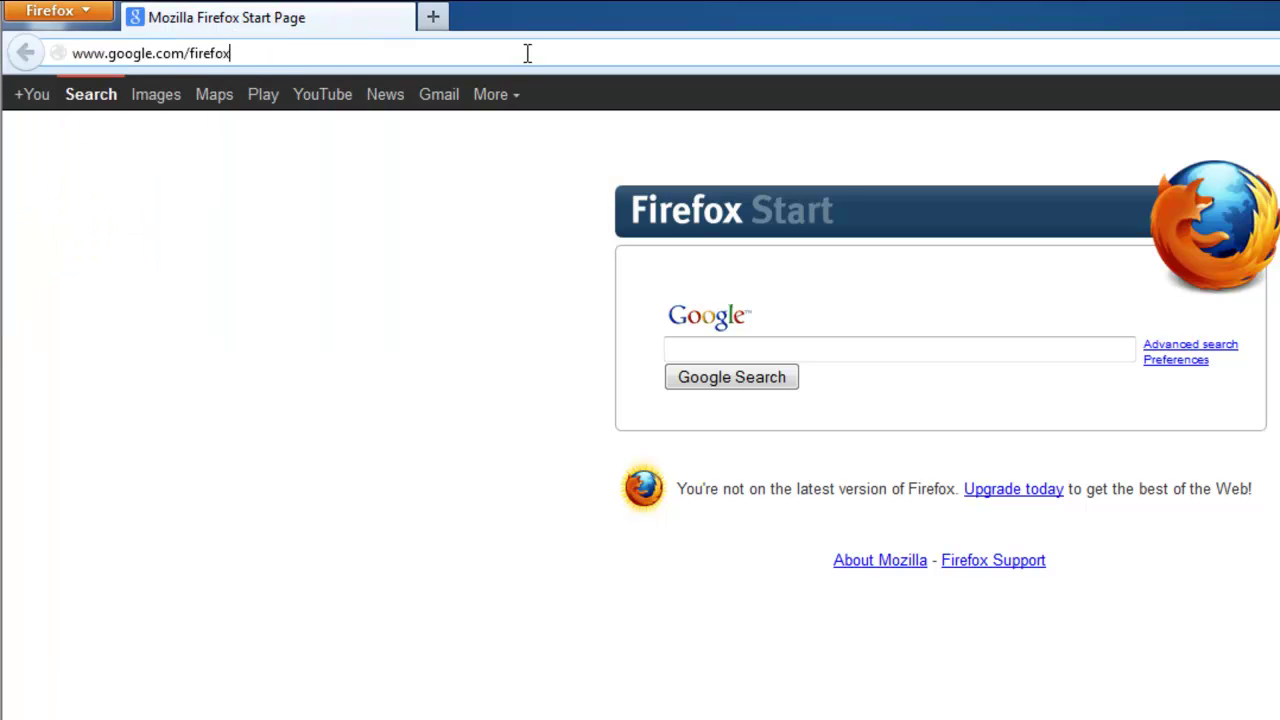
pyautogui.click(510, 53)
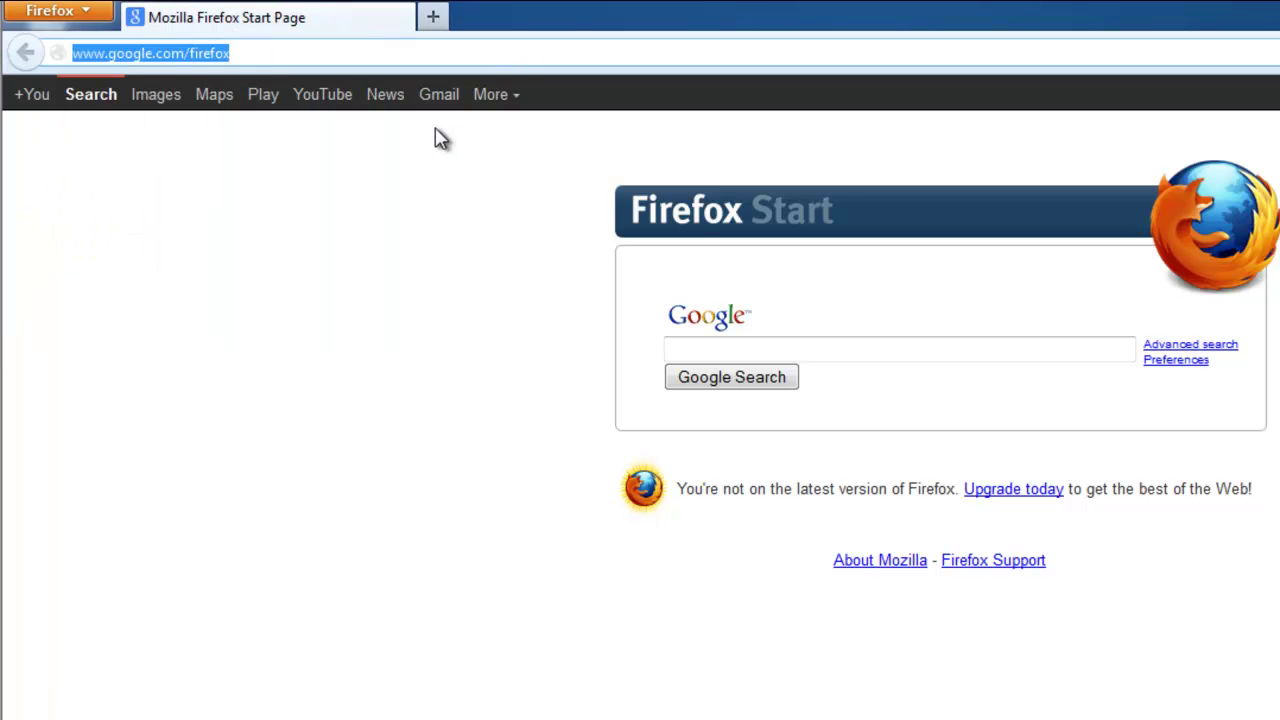
pyautogui.write('about:config')
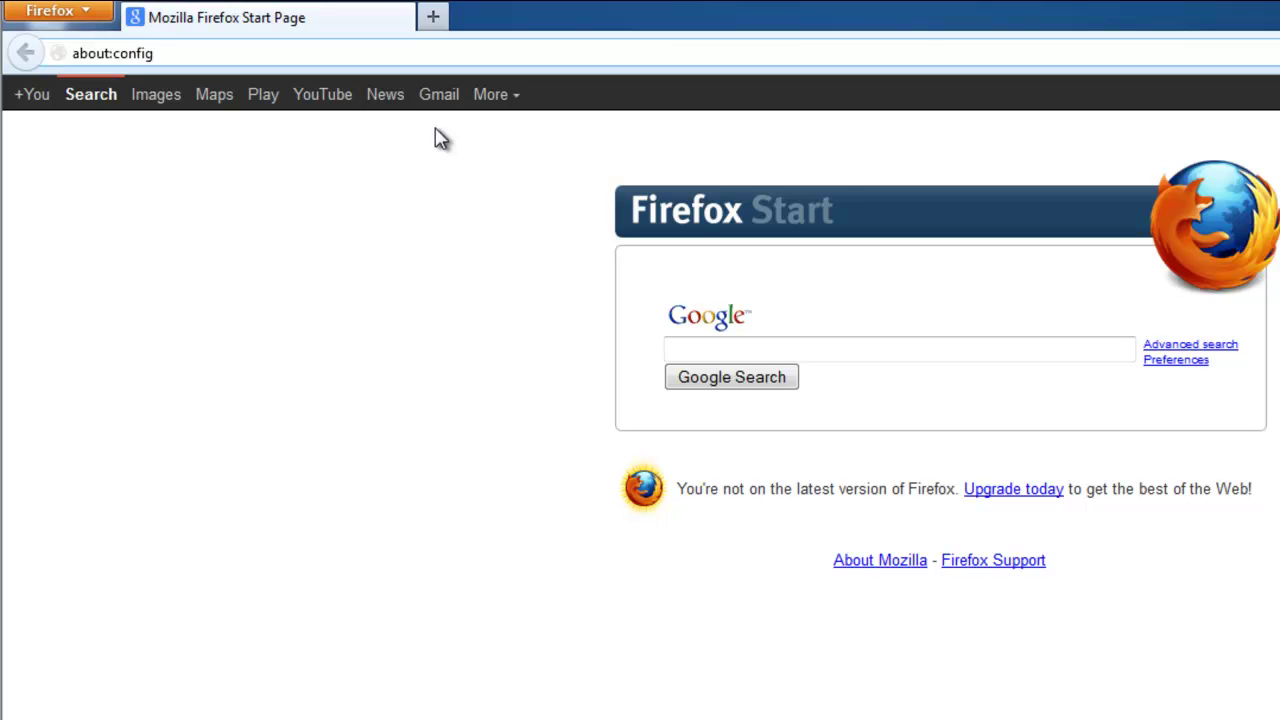
pyautogui.press('Return')
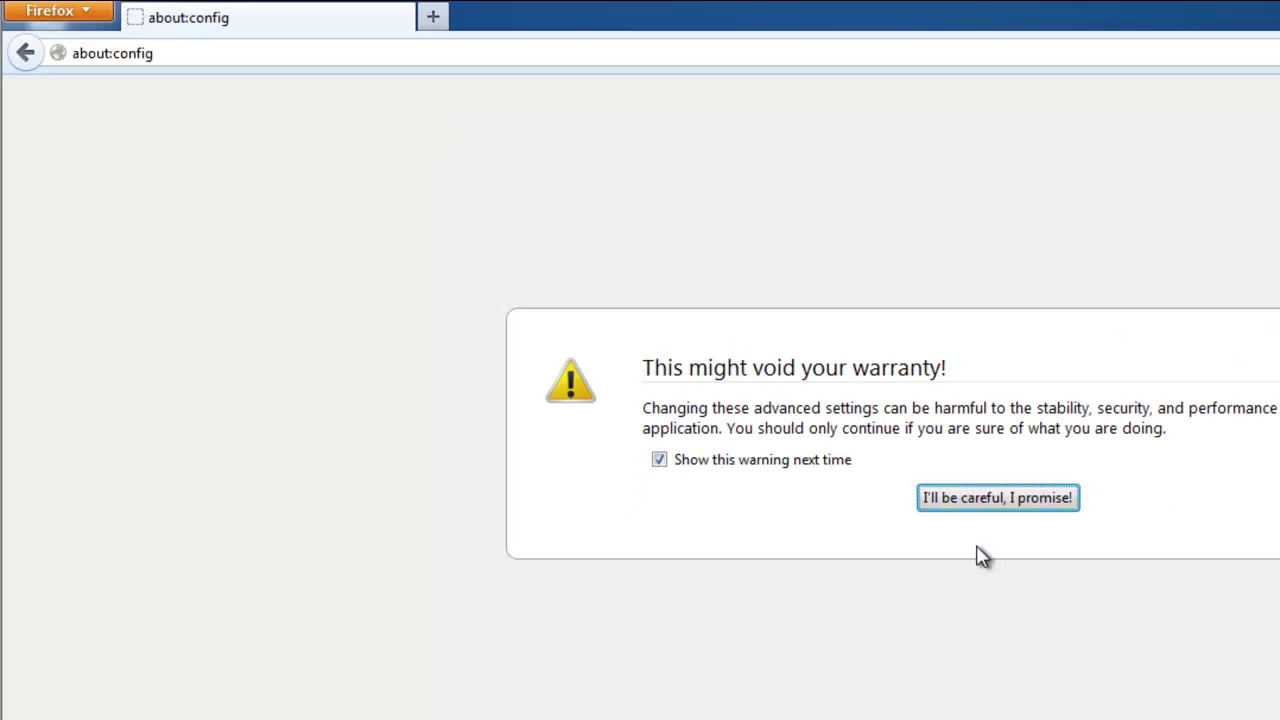
pyautogui.click(972, 497)
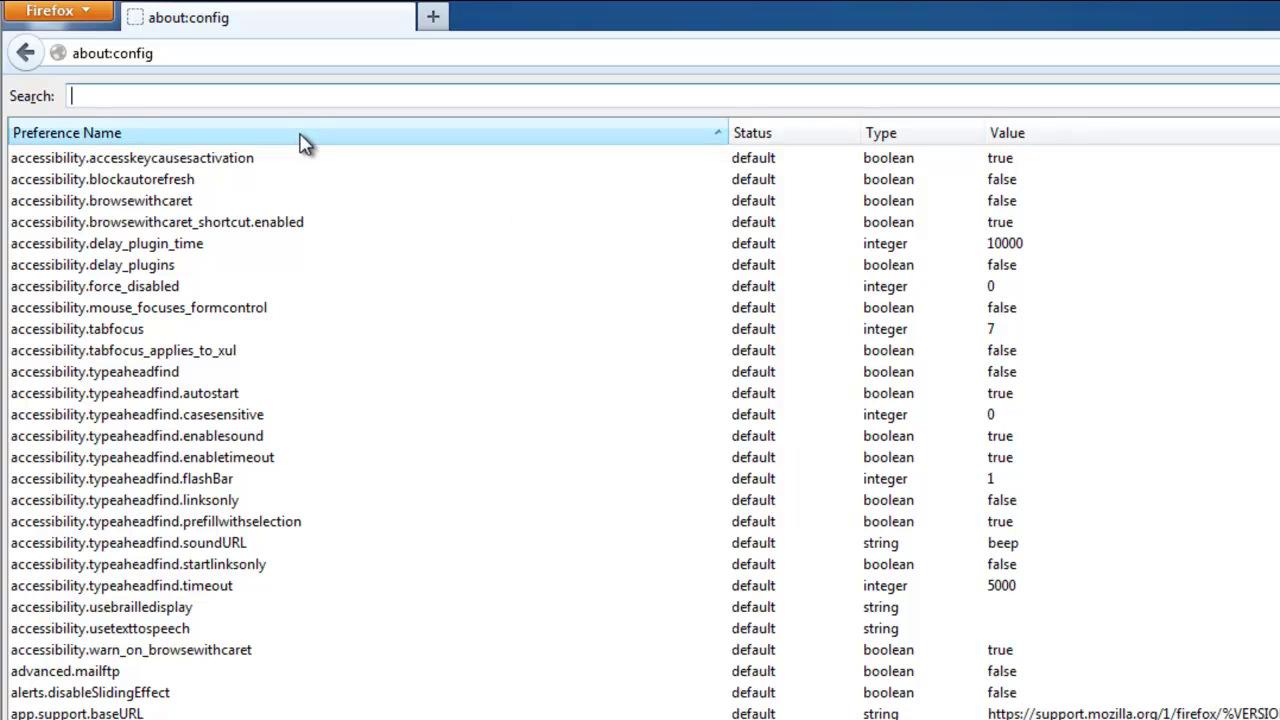
# - Search the Firefox preferences for "qone8", then replace the search text with "sea"
pyautogui.write('qone8')
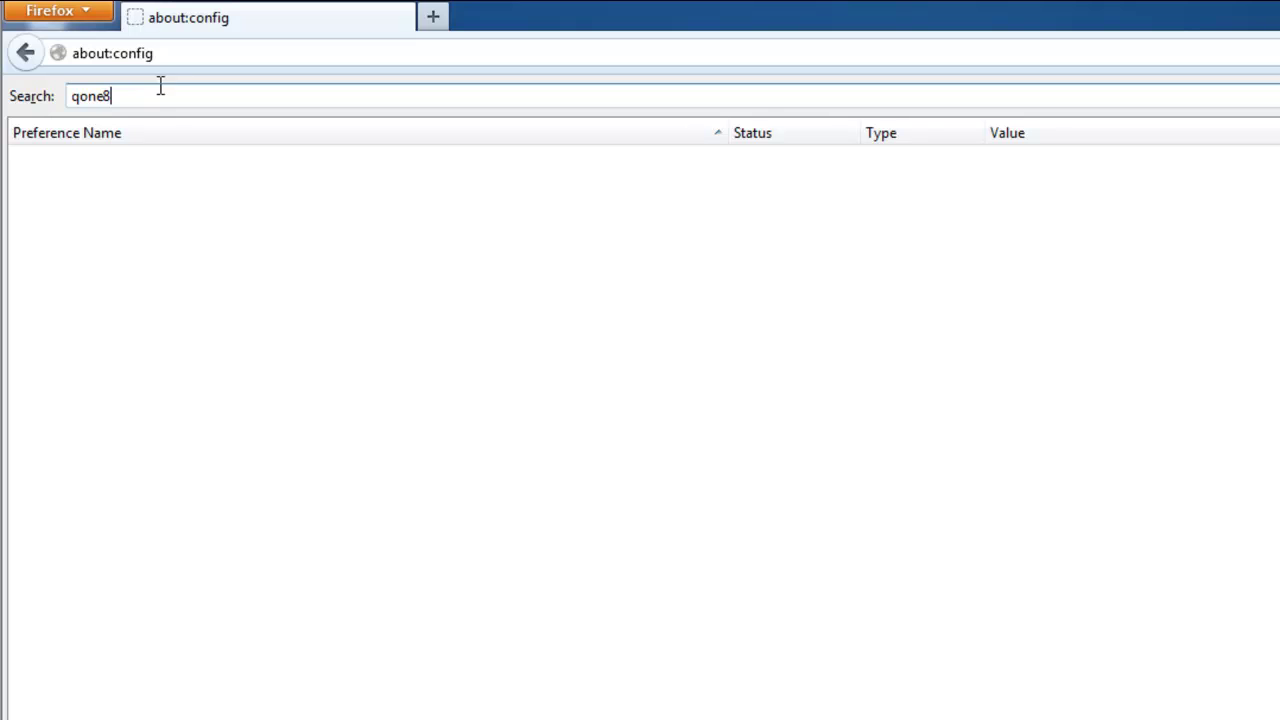
pyautogui.hotkey('ctrl', 'a')
pyautogui.click(30, 100)
pyautogui.write('sea')
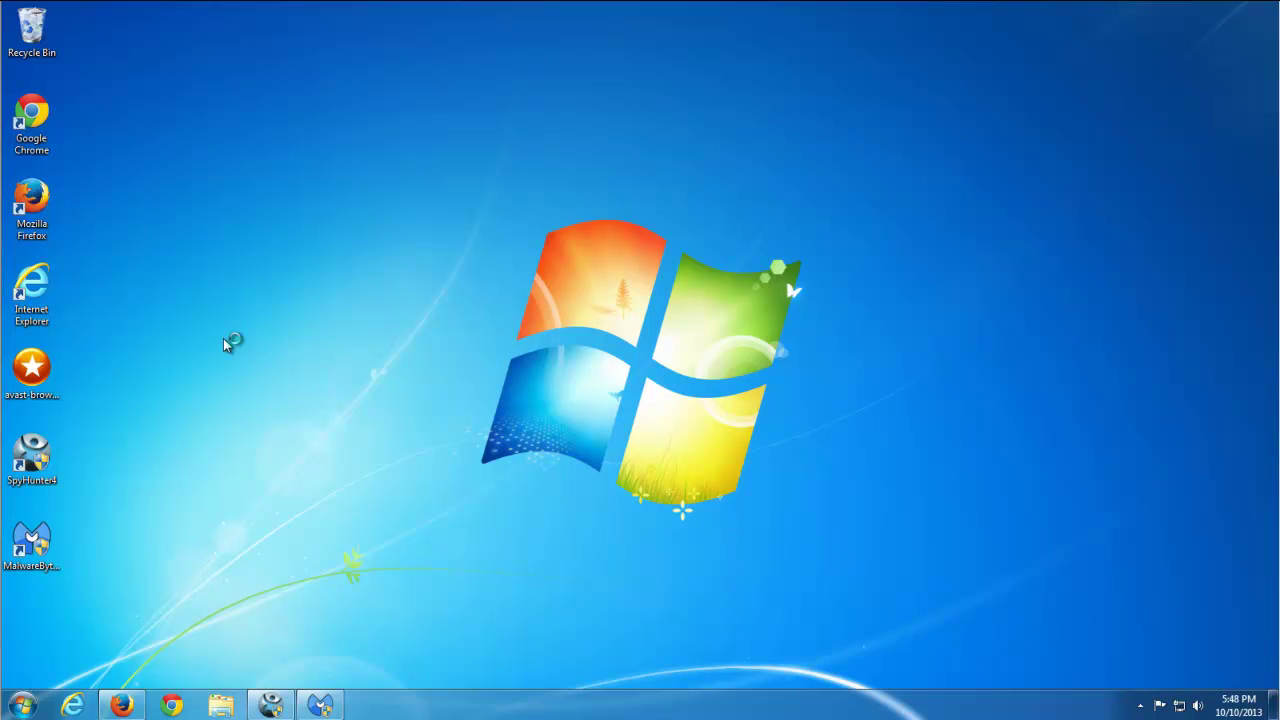
# - Refresh the desktop and reopen Firefox to check its start page
pyautogui.rightClick(207, 273)
pyautogui.click(256, 319)
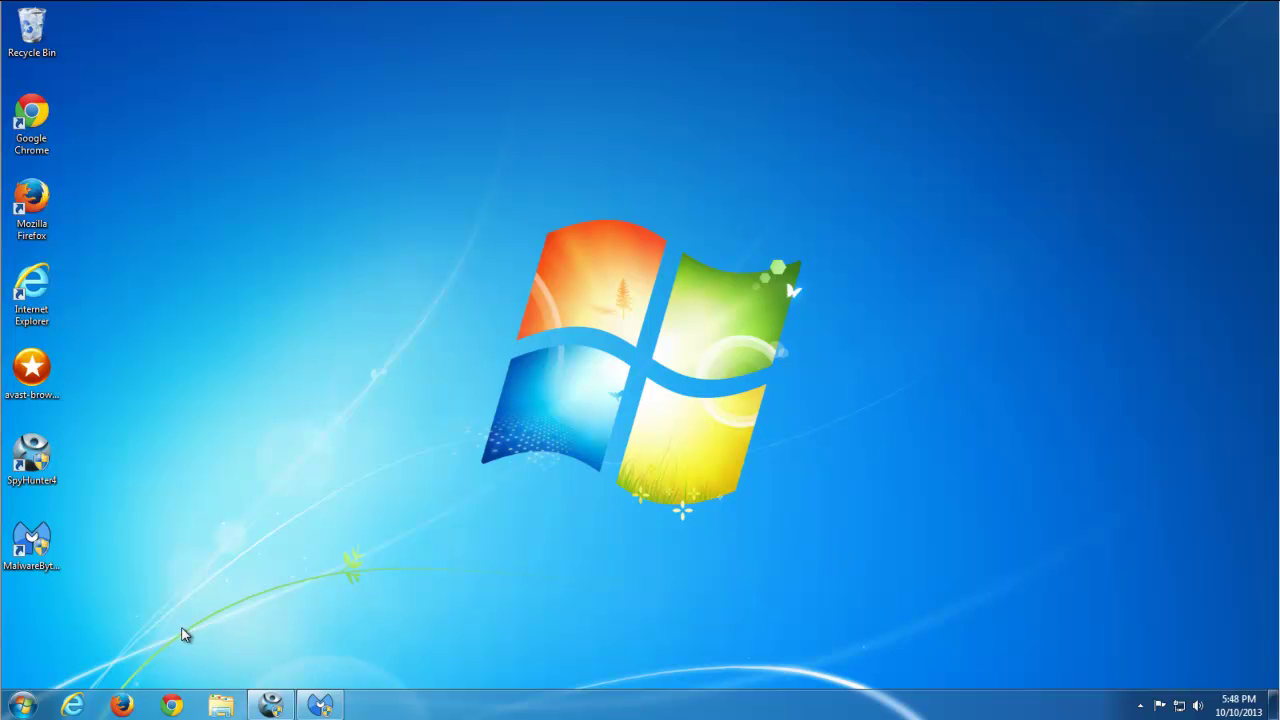
pyautogui.rightClick(210, 190)
pyautogui.click(254, 236)
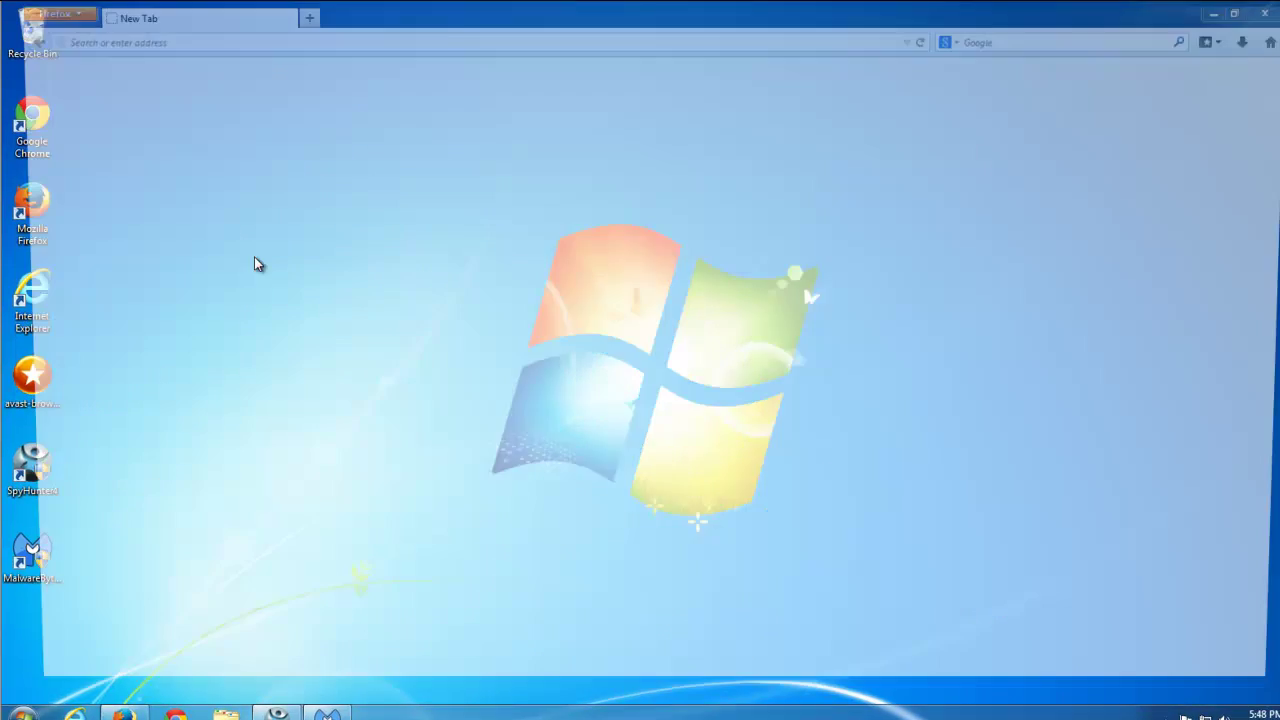
pyautogui.click(742, 416)
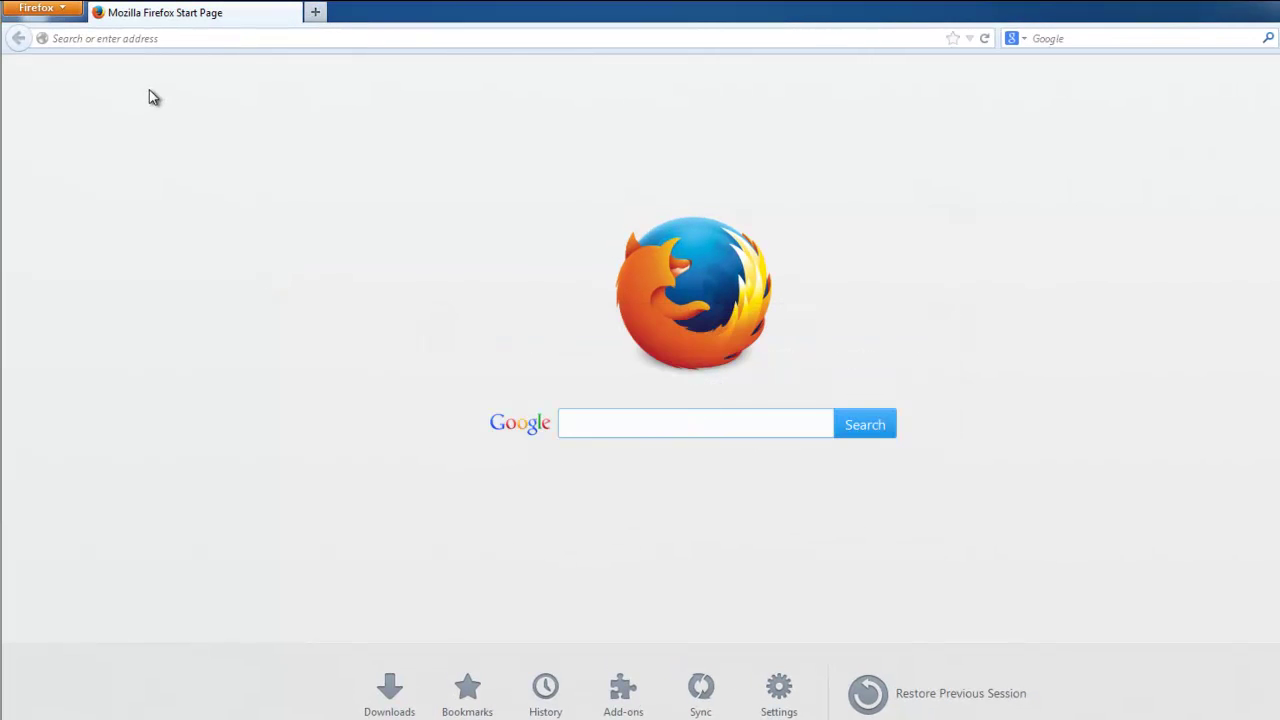
pyautogui.click(131, 39)
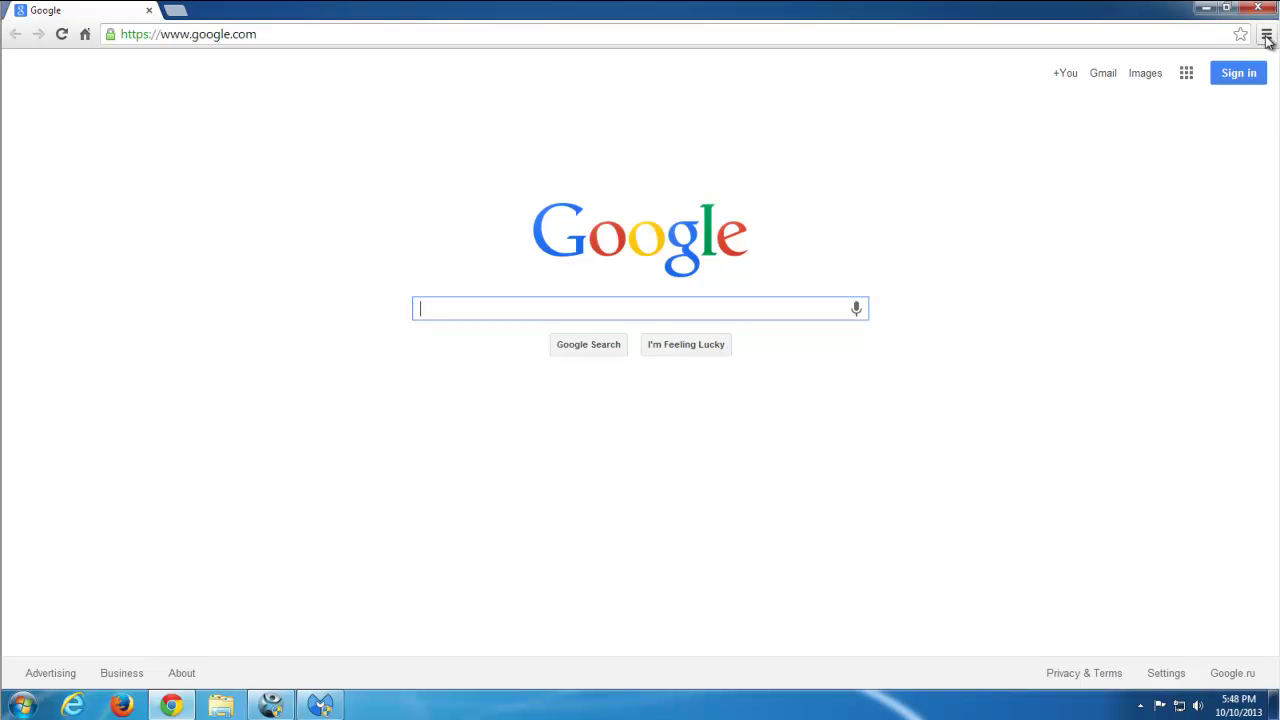
# - Check the installed extensions in Chrome, then disable Show Home button in its appearance settings
pyautogui.click(1266, 38)
pyautogui.click(1119, 368)
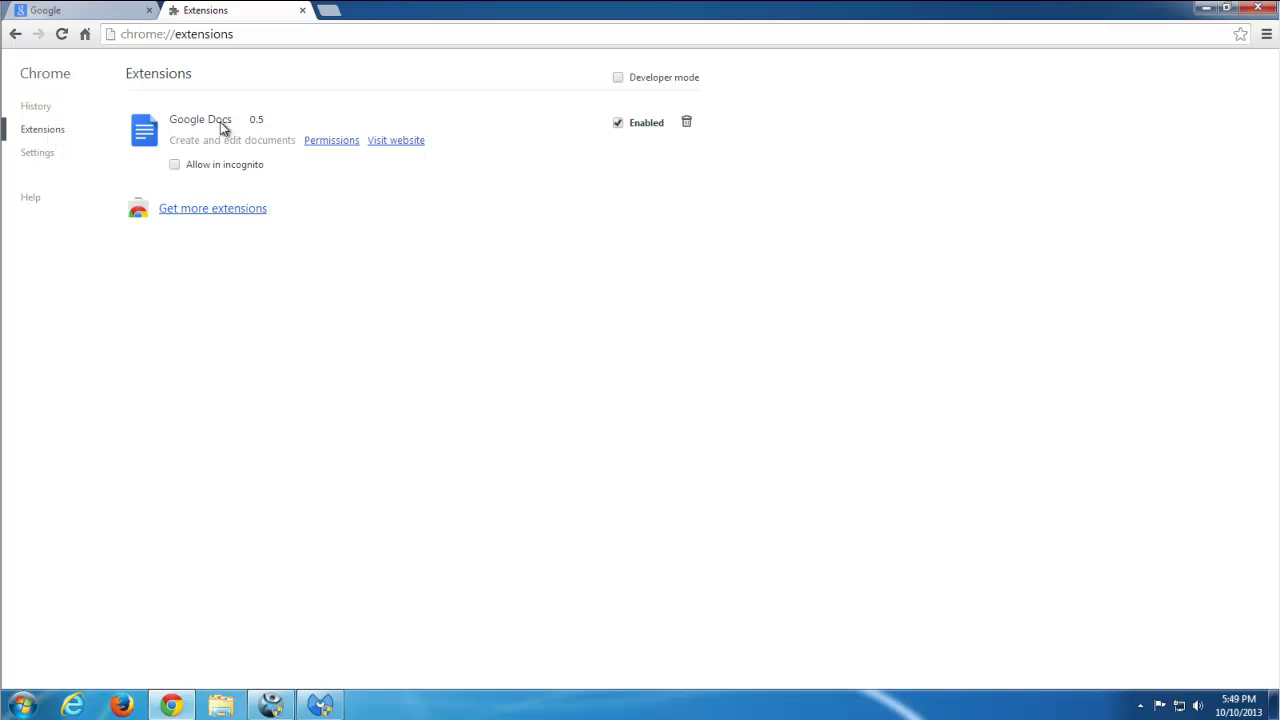
pyautogui.click(47, 157)
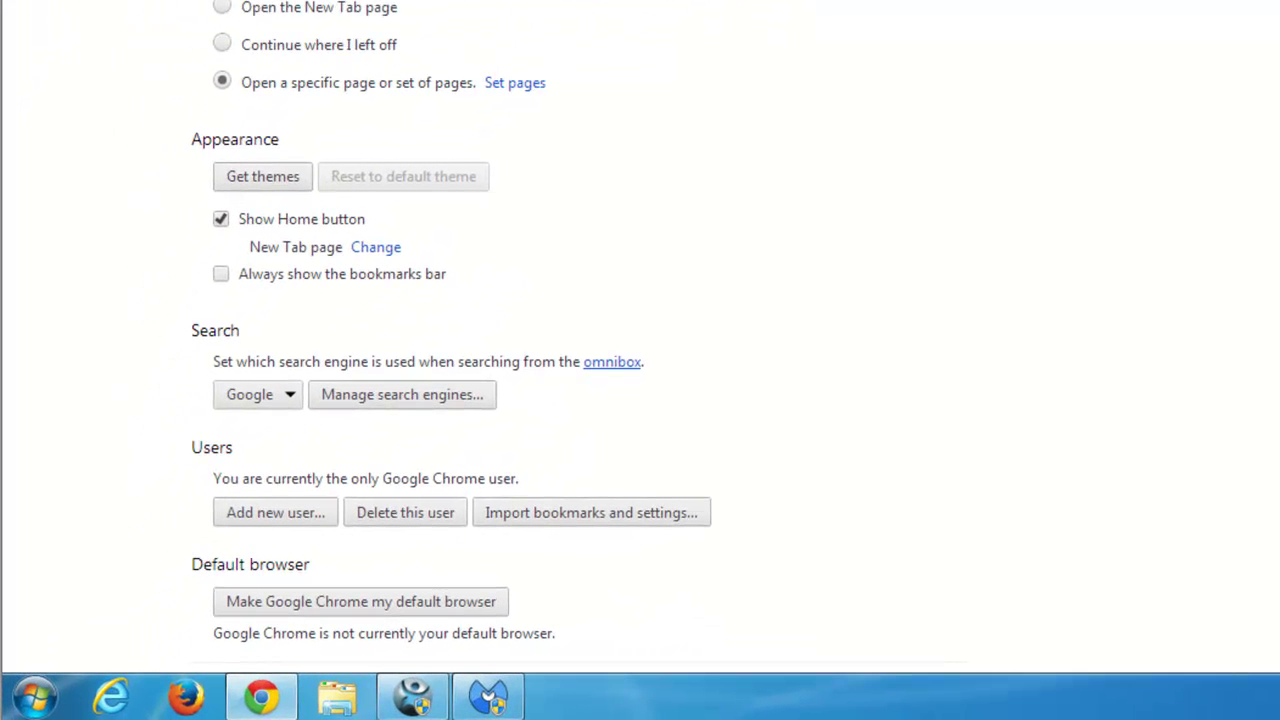
pyautogui.click(222, 222)
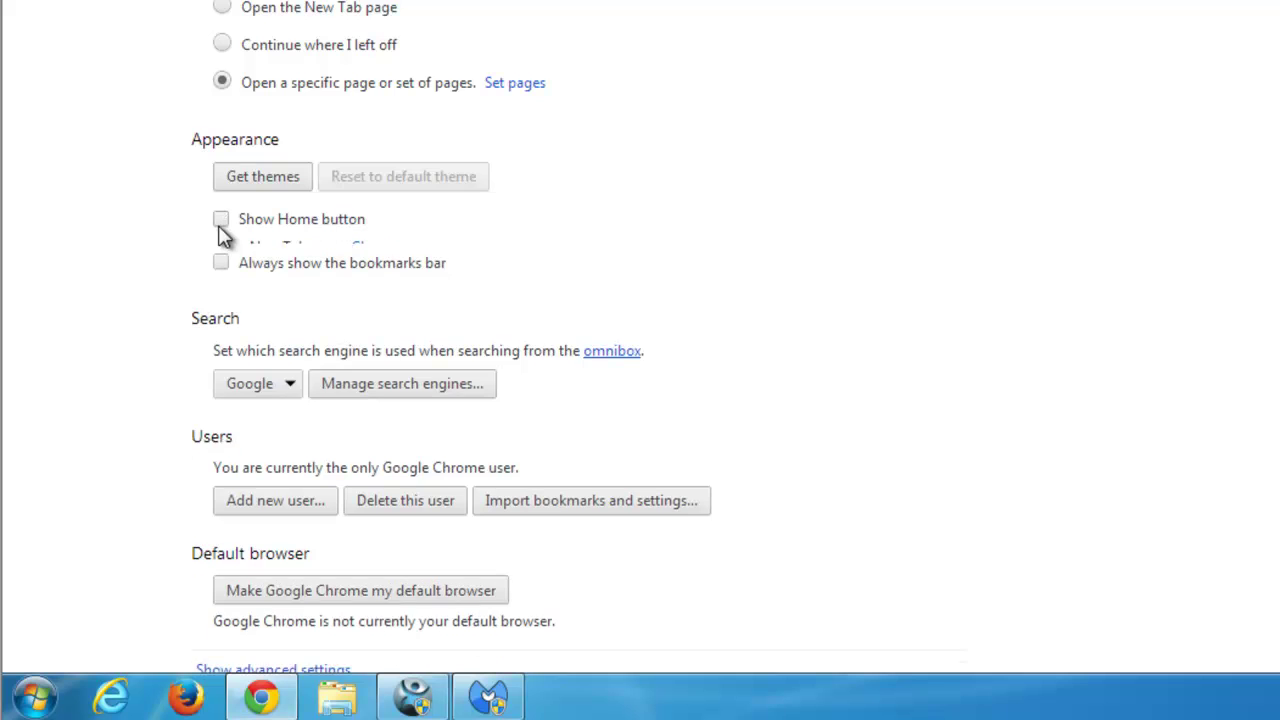
pyautogui.scroll(-1, 449, 234)
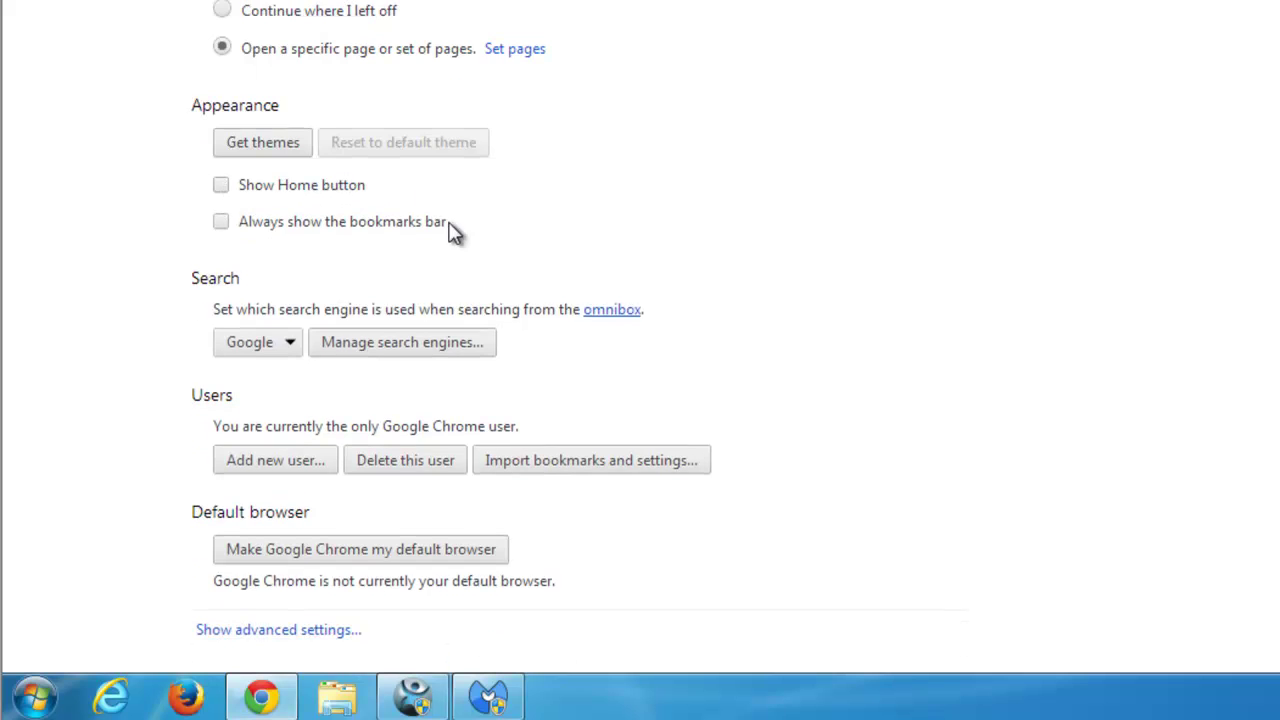
# - Remove Qone8 from Chrome's other search engines, then close Chrome and refresh the desktop
pyautogui.click(449, 340)
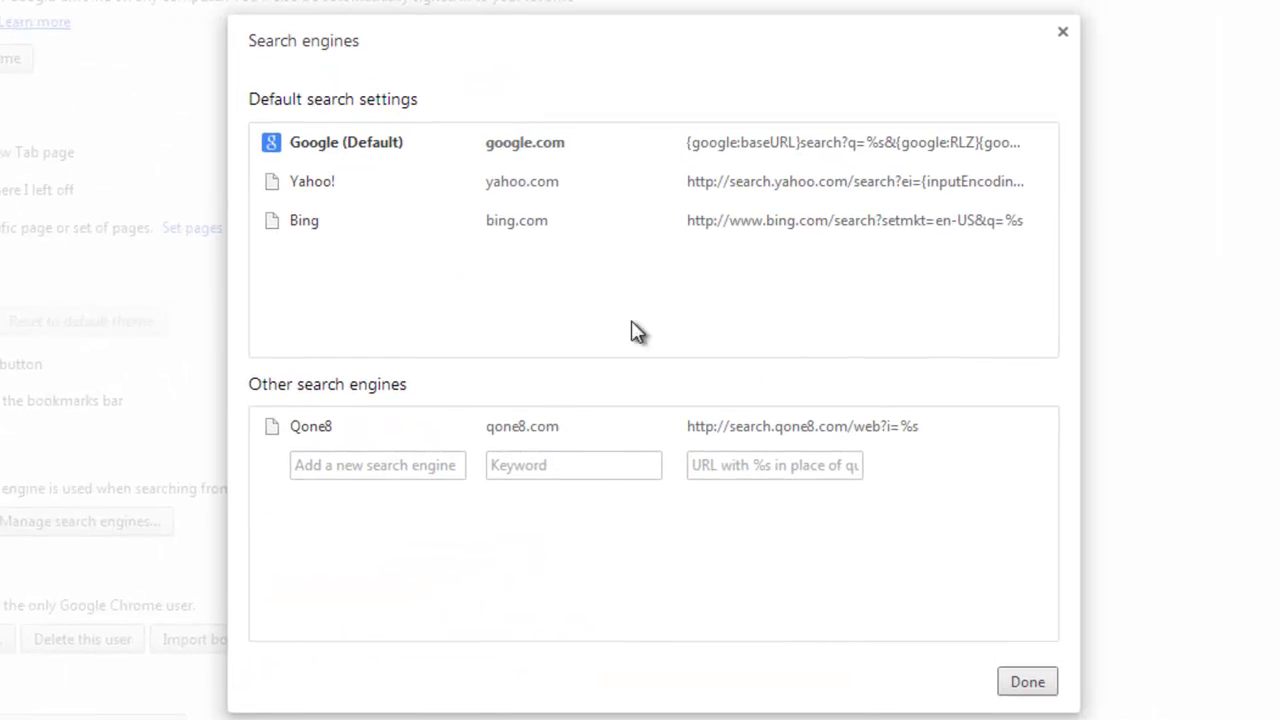
pyautogui.moveTo(900, 436)
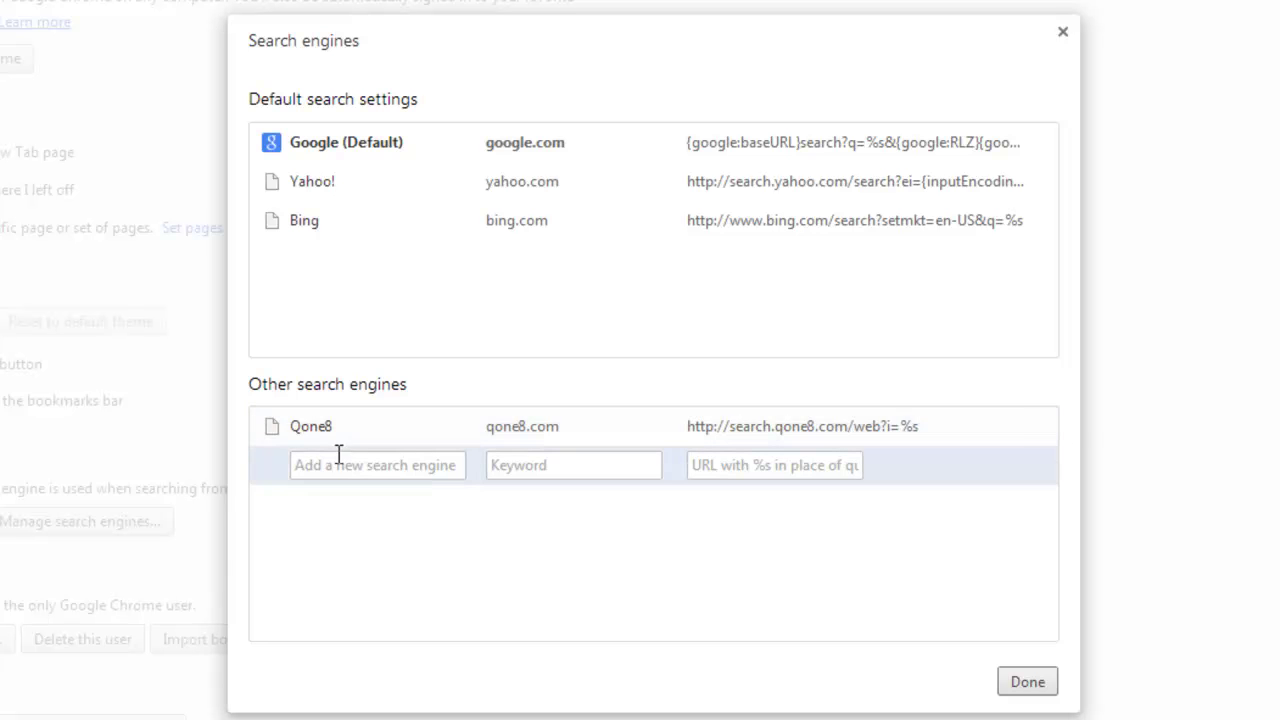
pyautogui.click(1046, 428)
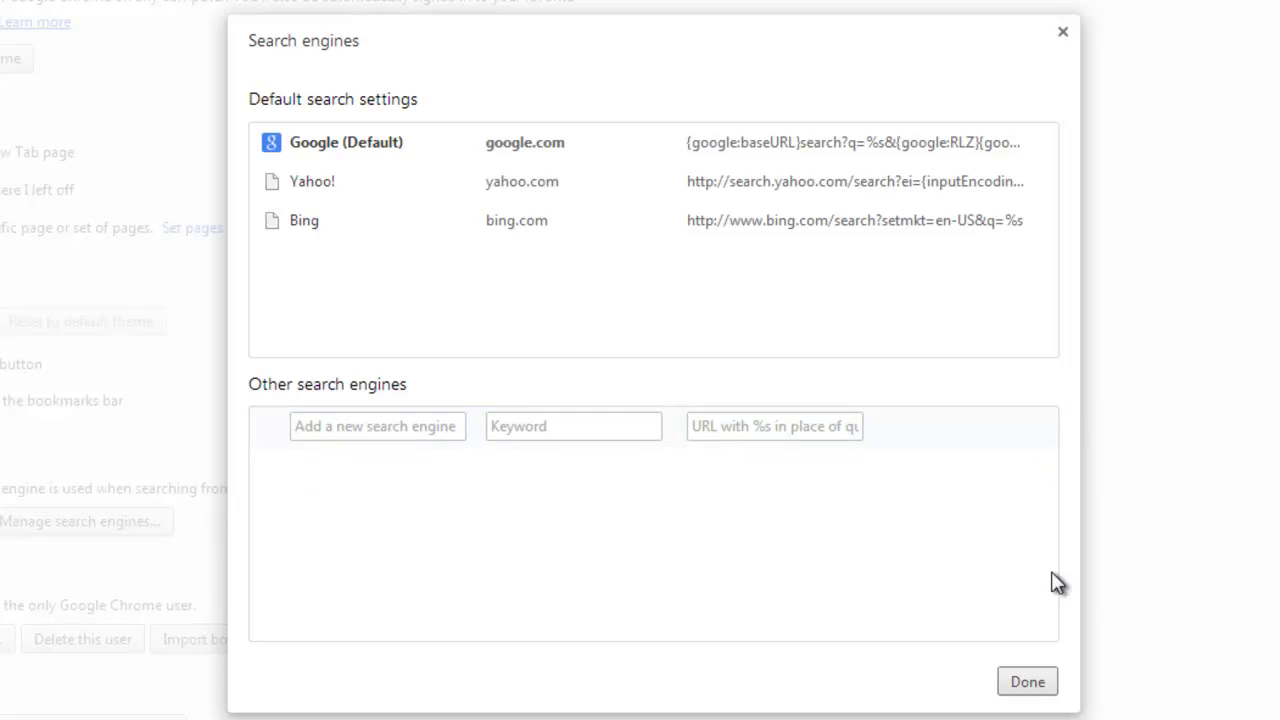
pyautogui.click(1027, 684)
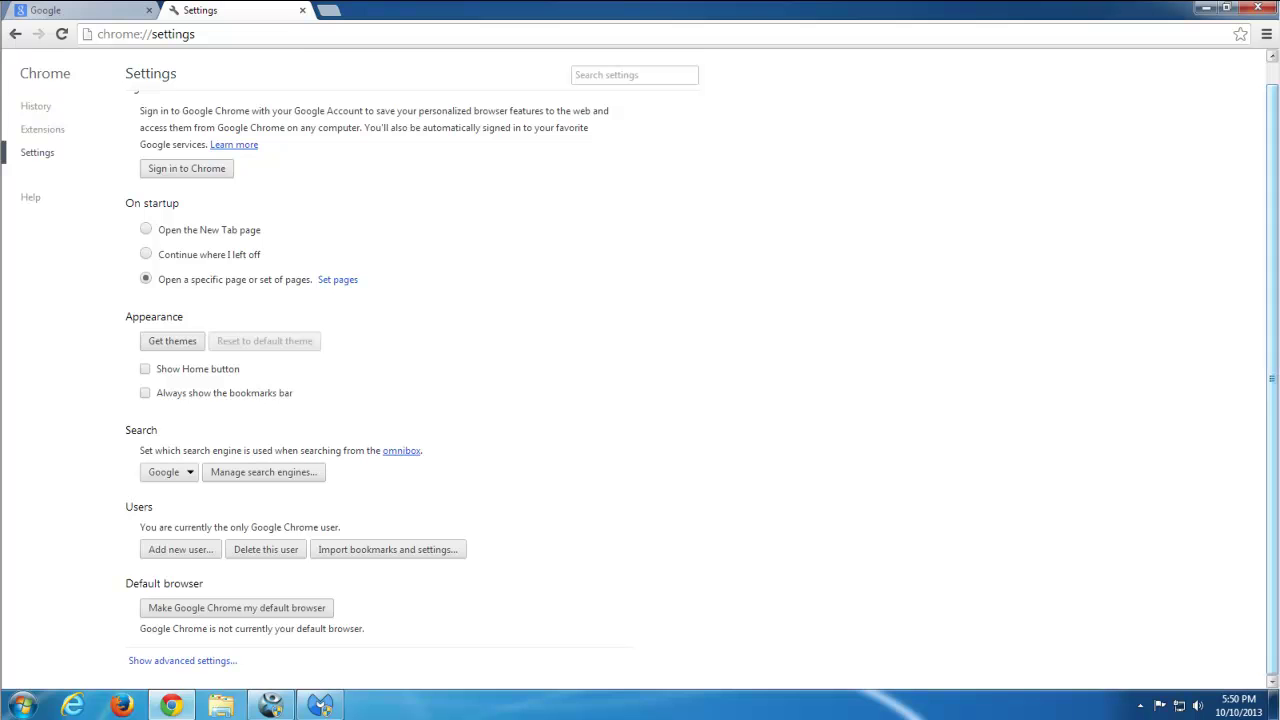
pyautogui.click(303, 11)
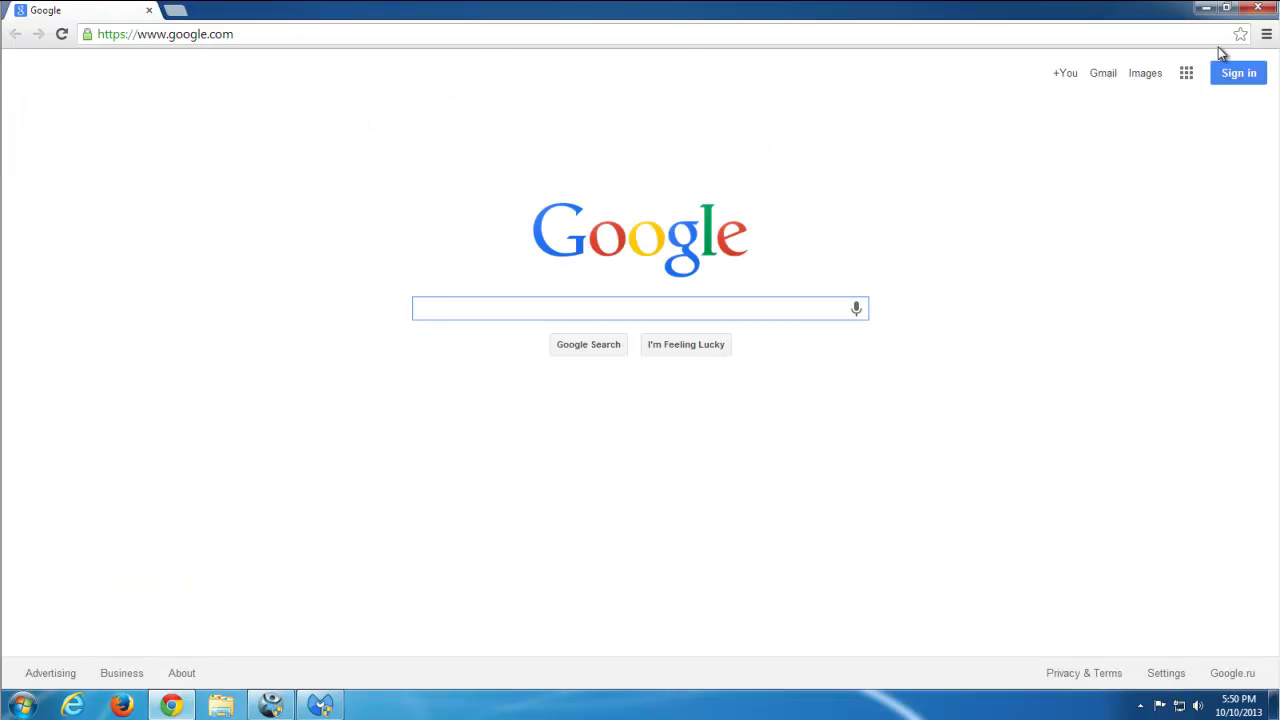
pyautogui.click(1257, 7)
pyautogui.rightClick(152, 430)
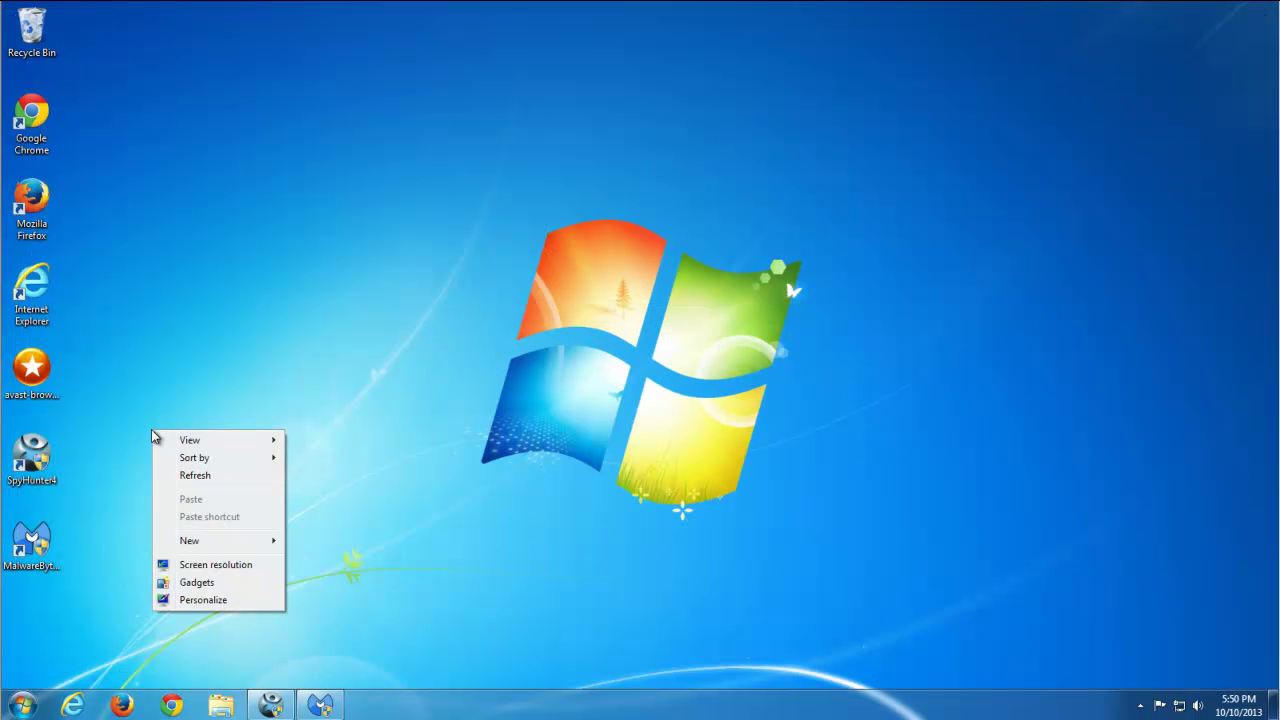
pyautogui.click(200, 476)
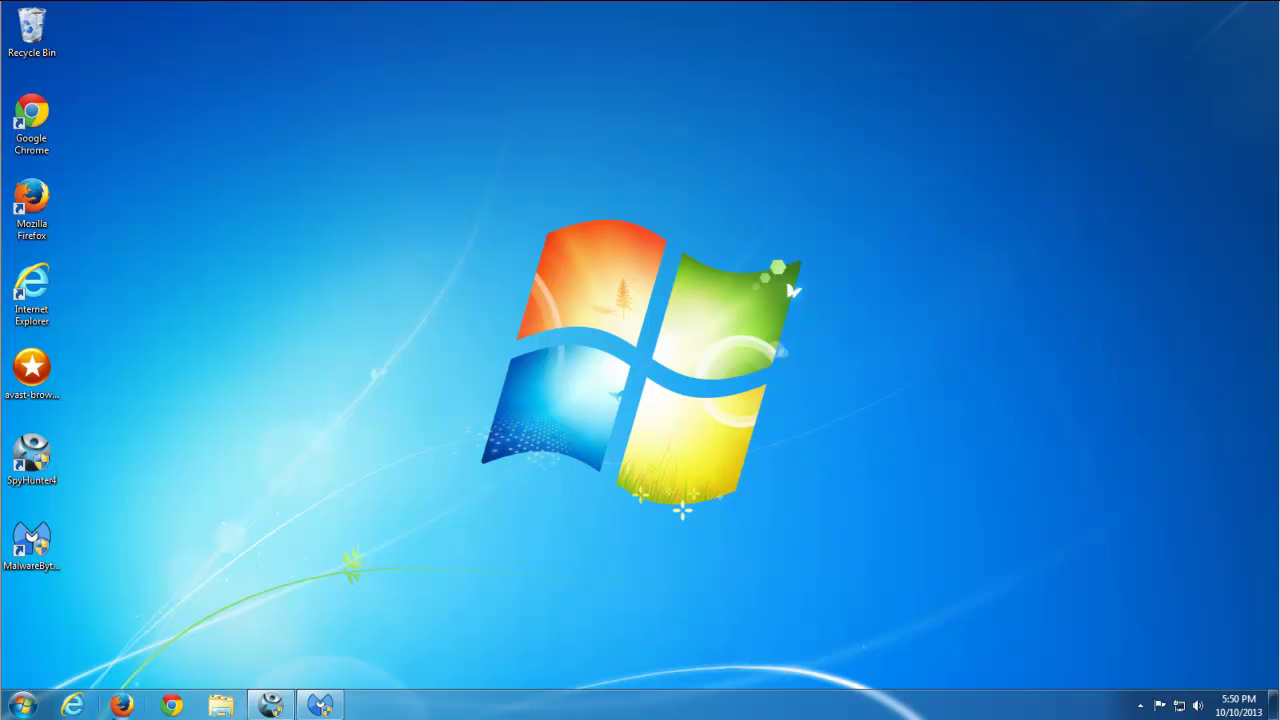
# - Open Firefox's Add-ons Manager, check its extensions and plugins, then close Firefox
pyautogui.click(121, 705)
pyautogui.click(674, 374)
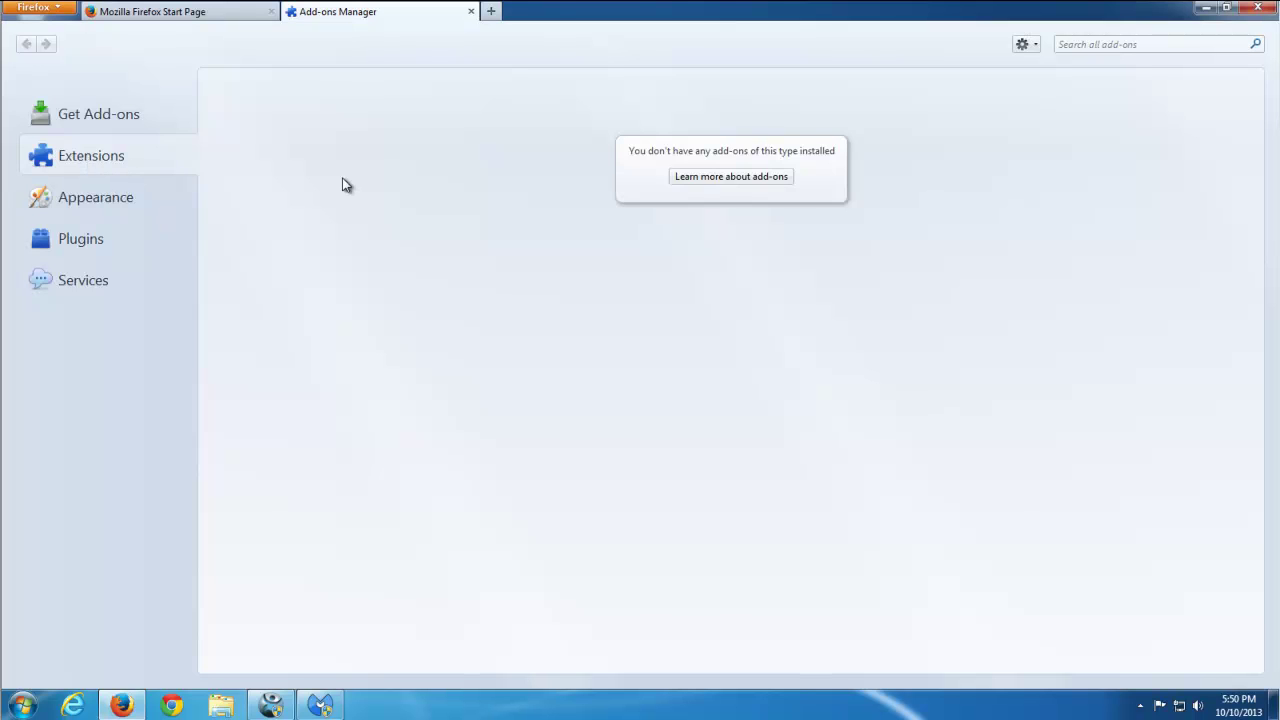
pyautogui.click(110, 243)
pyautogui.click(80, 158)
pyautogui.click(471, 11)
pyautogui.click(1257, 9)
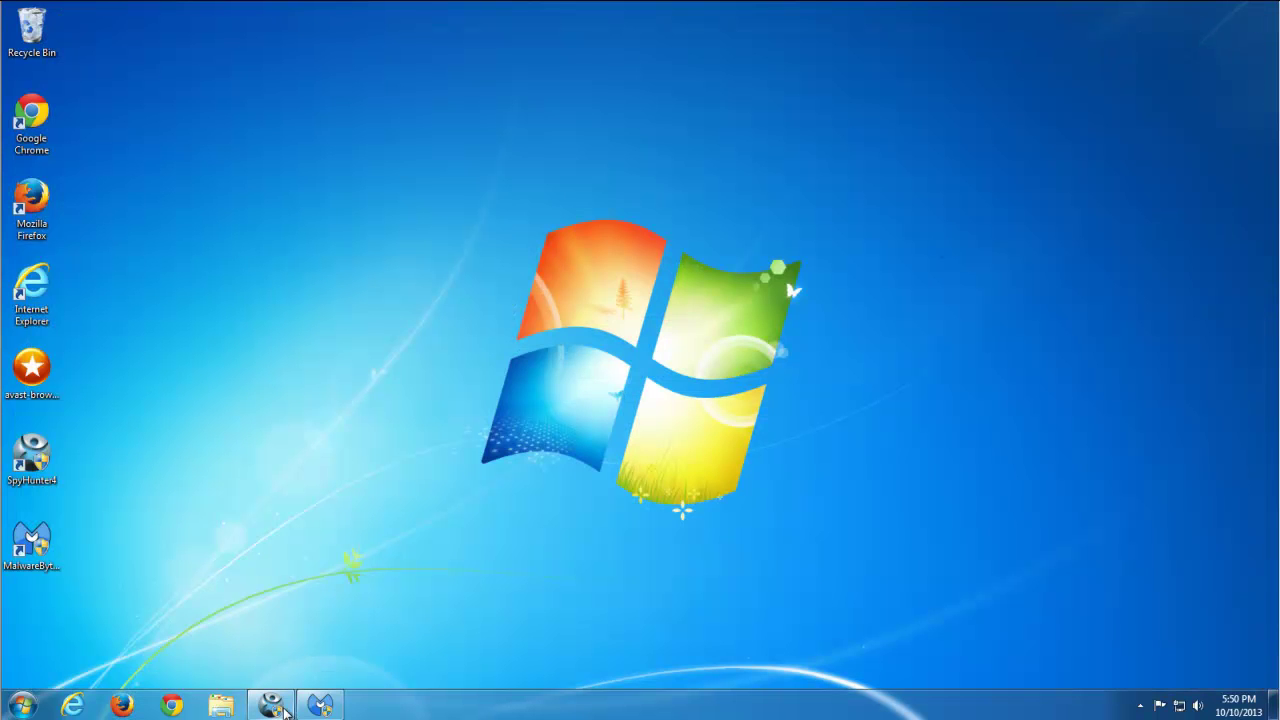
# - Search the whole computer for leftover files named omigaplus and show the full results window
pyautogui.click(22, 706)
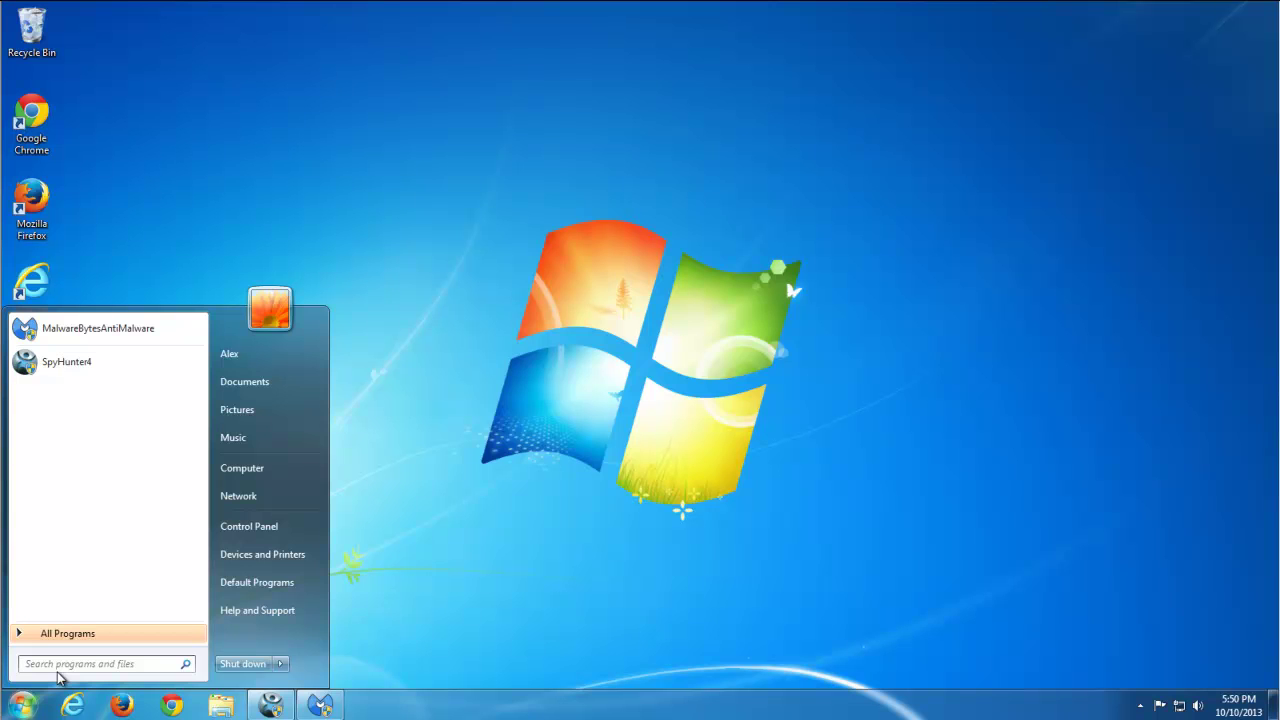
pyautogui.write('omigaplus')
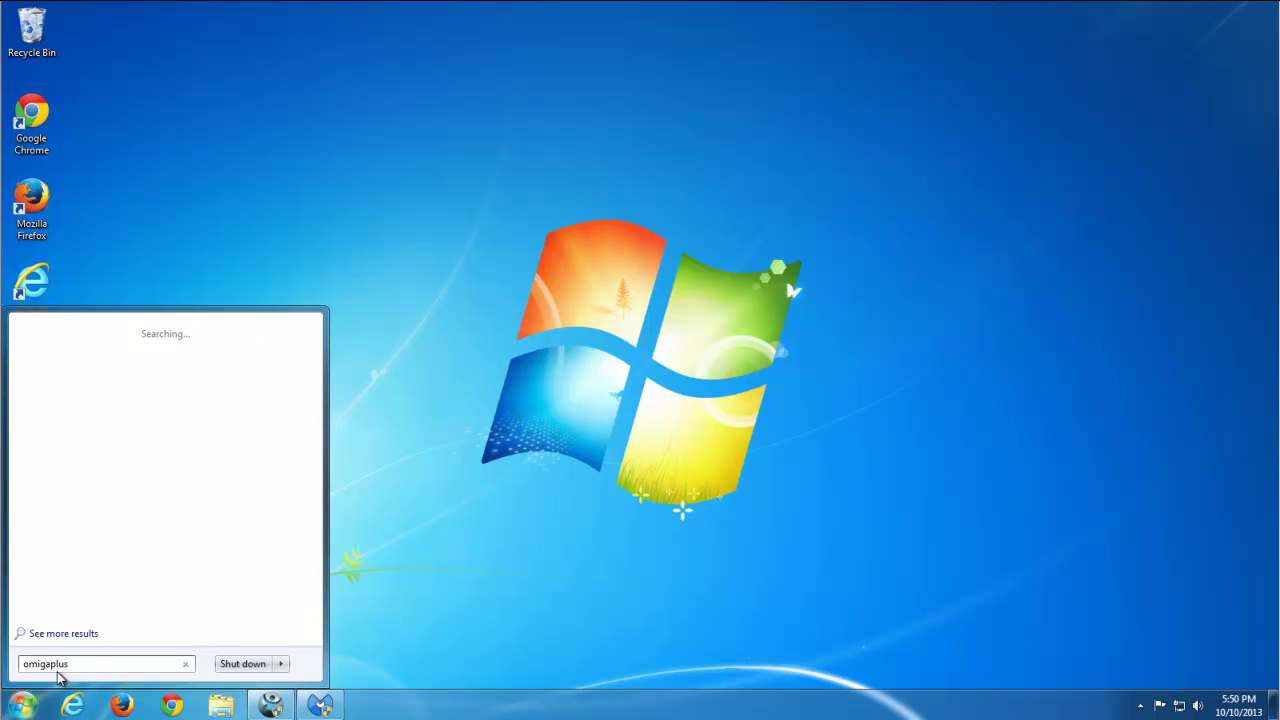
pyautogui.click(62, 634)
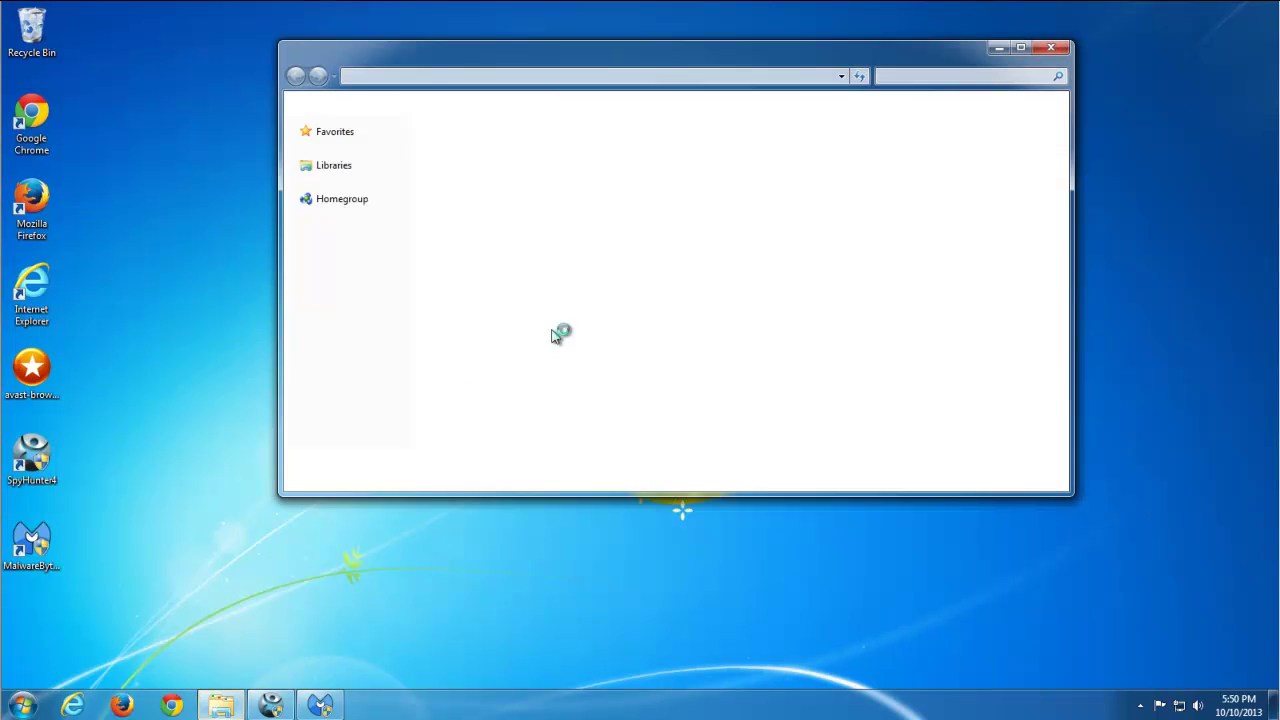
pyautogui.click(606, 182)
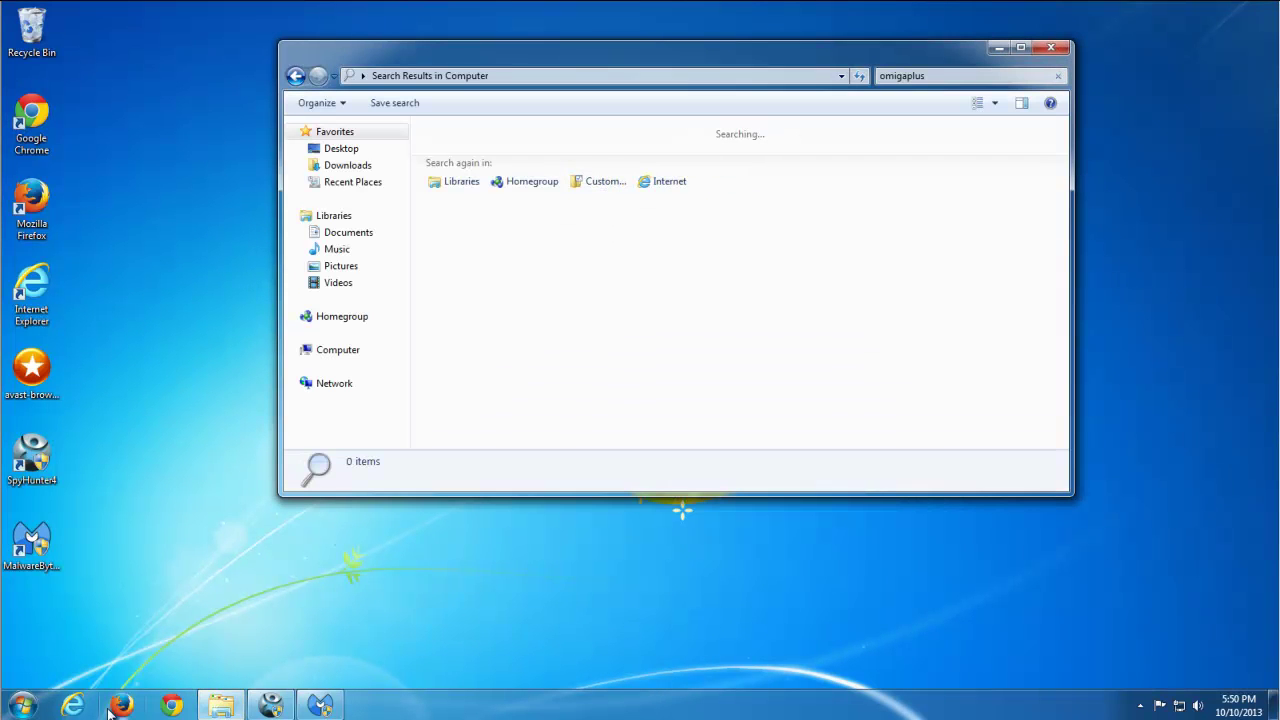
# - Launch Registry Editor with regedit and allow it to make changes to the computer
pyautogui.click(22, 704)
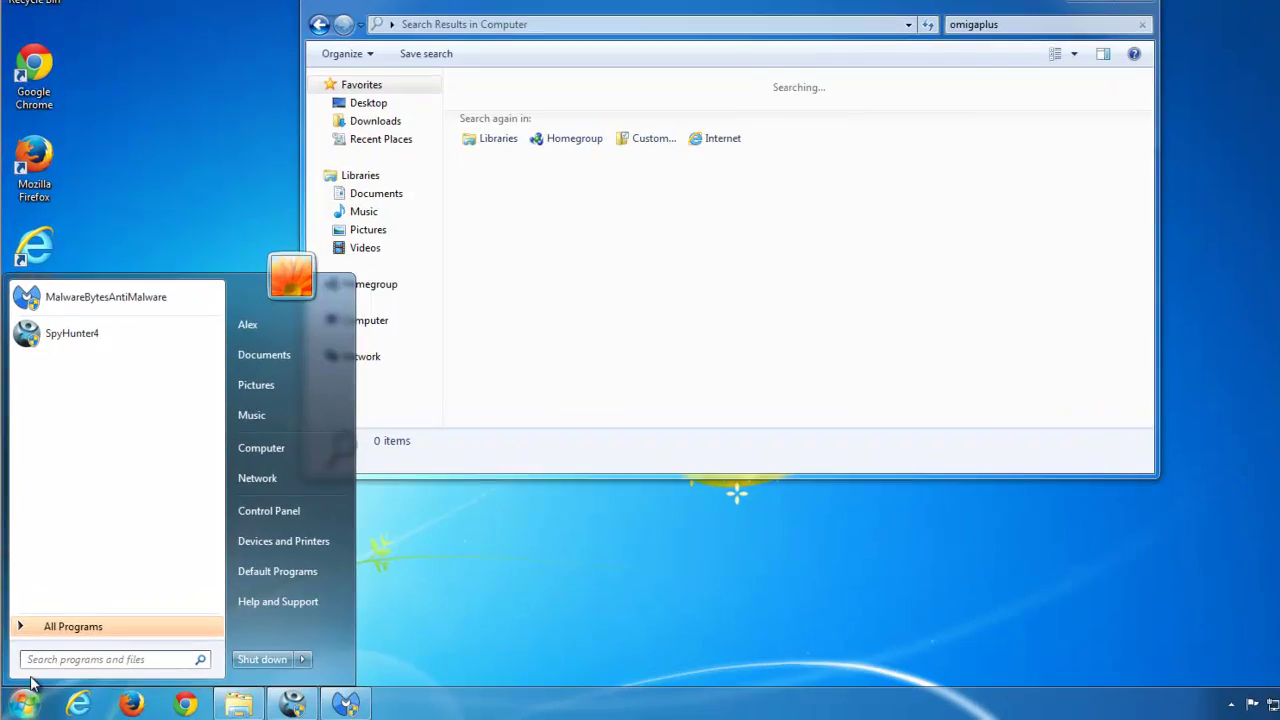
pyautogui.write('regedi')
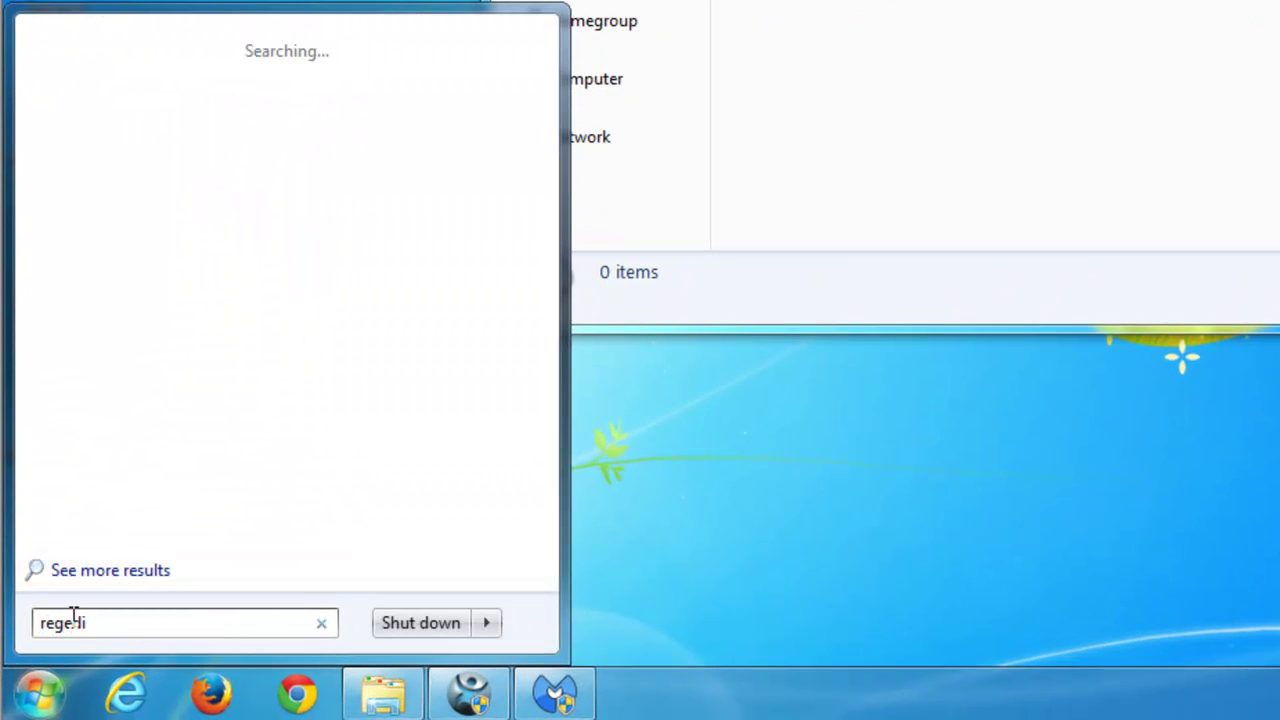
pyautogui.write('t')
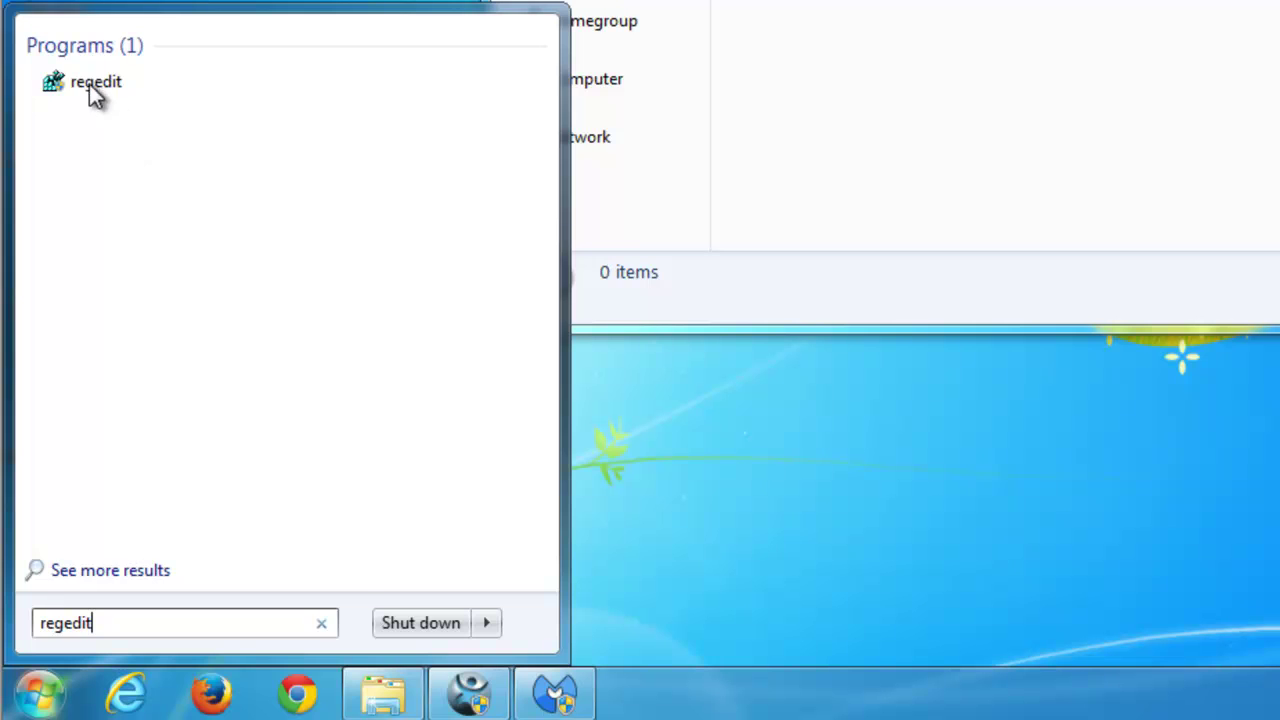
pyautogui.click(85, 83)
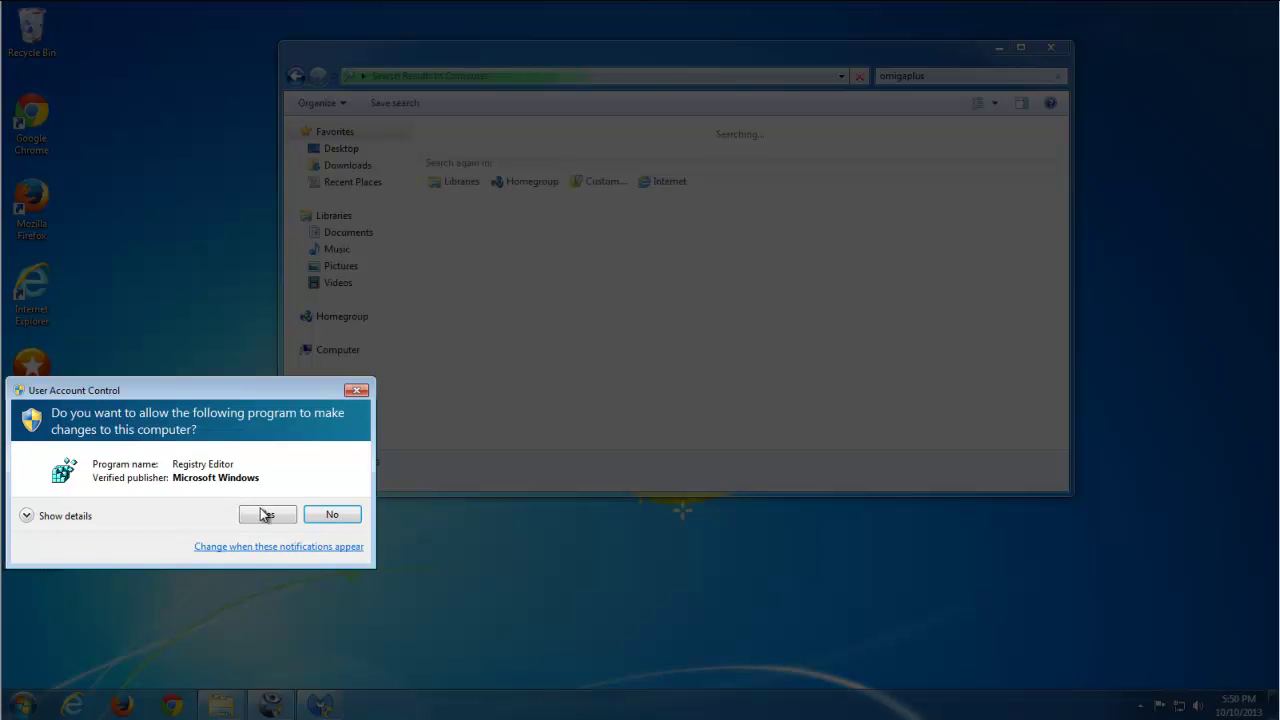
pyautogui.click(264, 514)
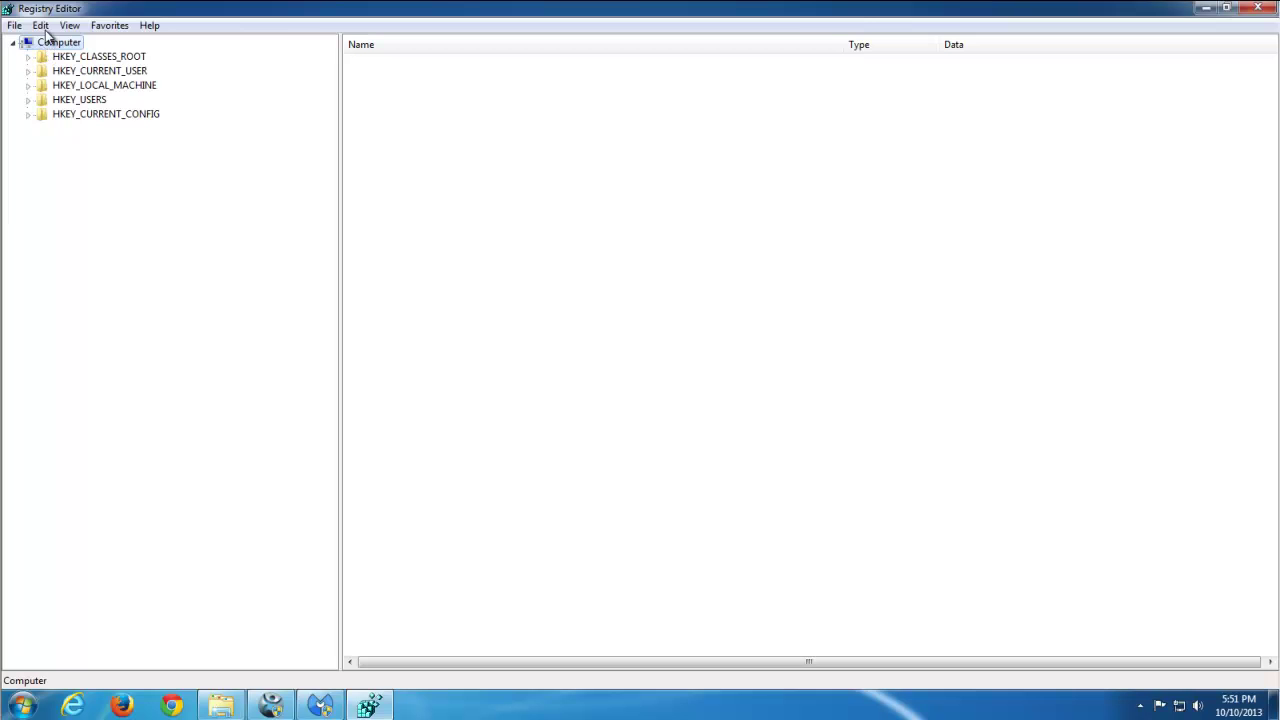
# - Search the registry's keys, values and data for qone8 and dismiss the closing message
pyautogui.click(41, 26)
pyautogui.click(80, 155)
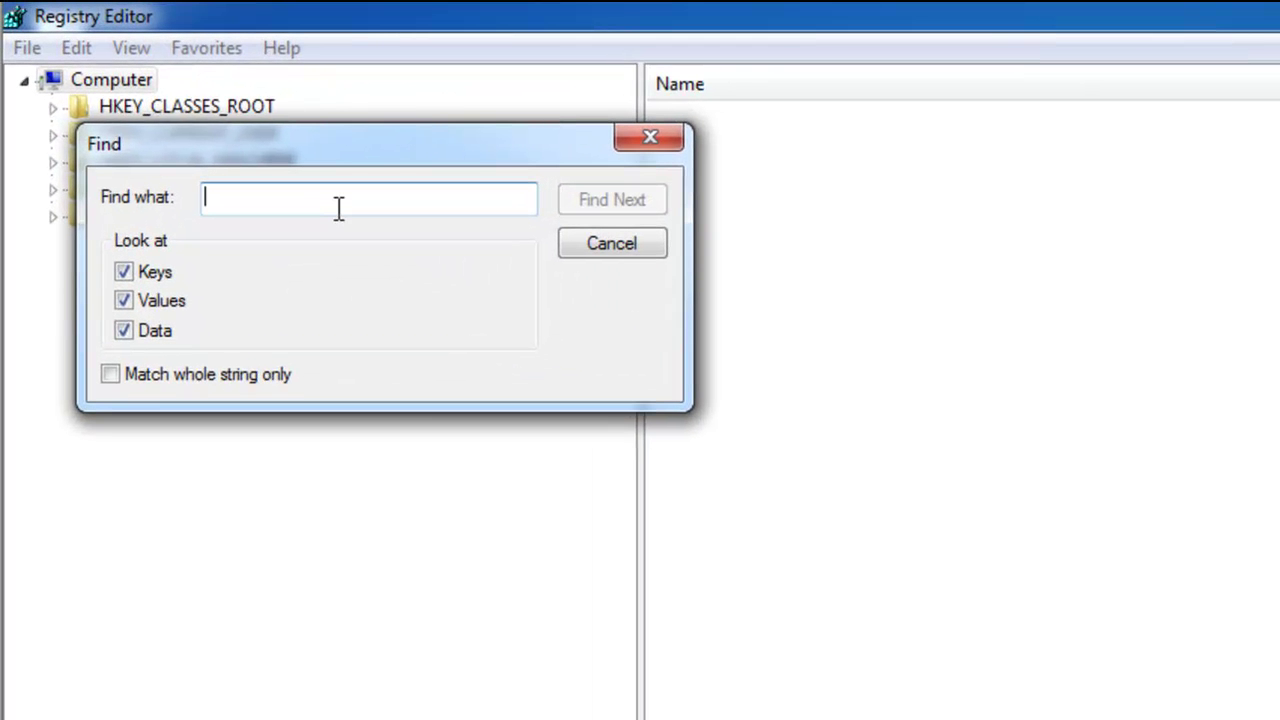
pyautogui.write('qone8')
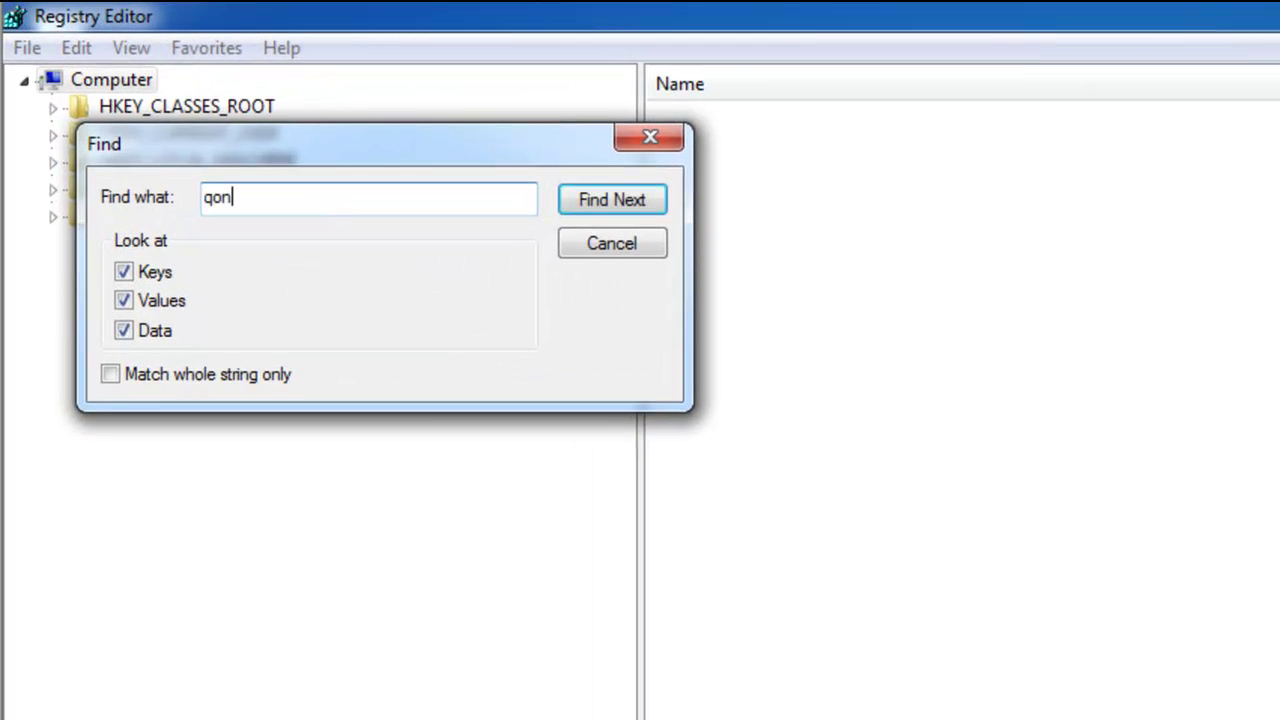
pyautogui.click(650, 205)
pyautogui.click(918, 437)
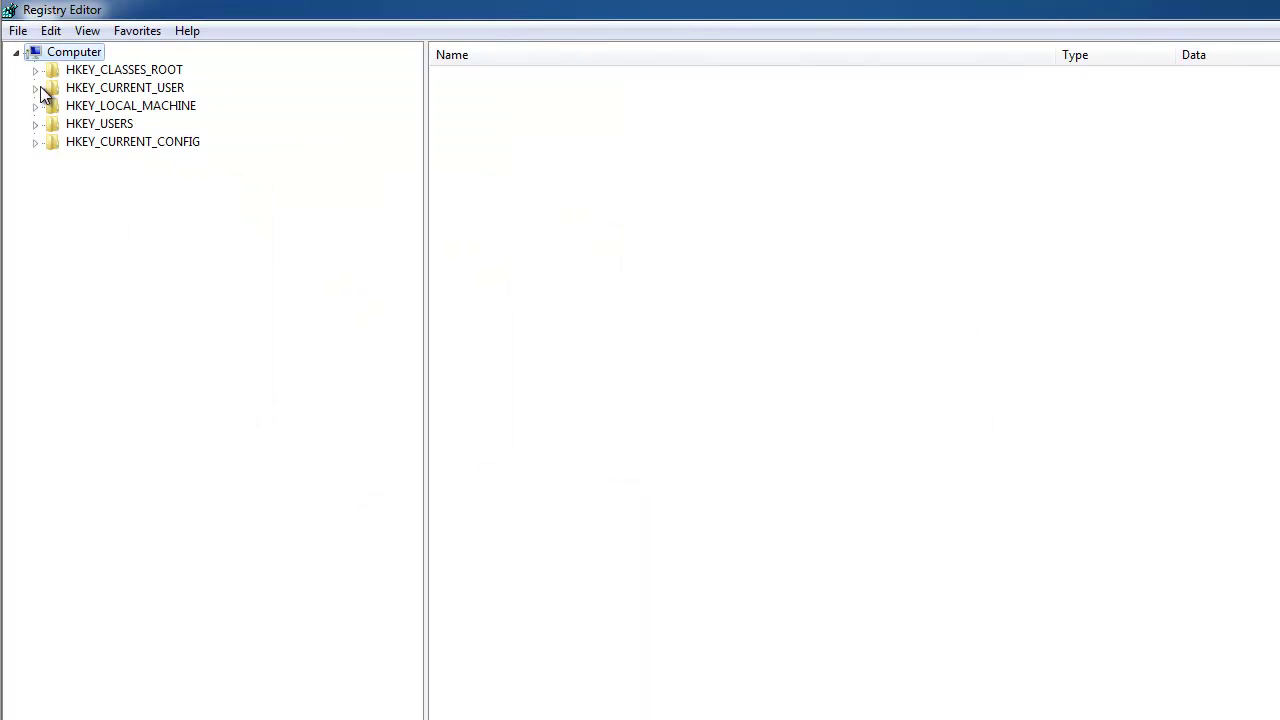
# - Search the registry for omigaplus, checking the running file search in the meantime
pyautogui.click(50, 30)
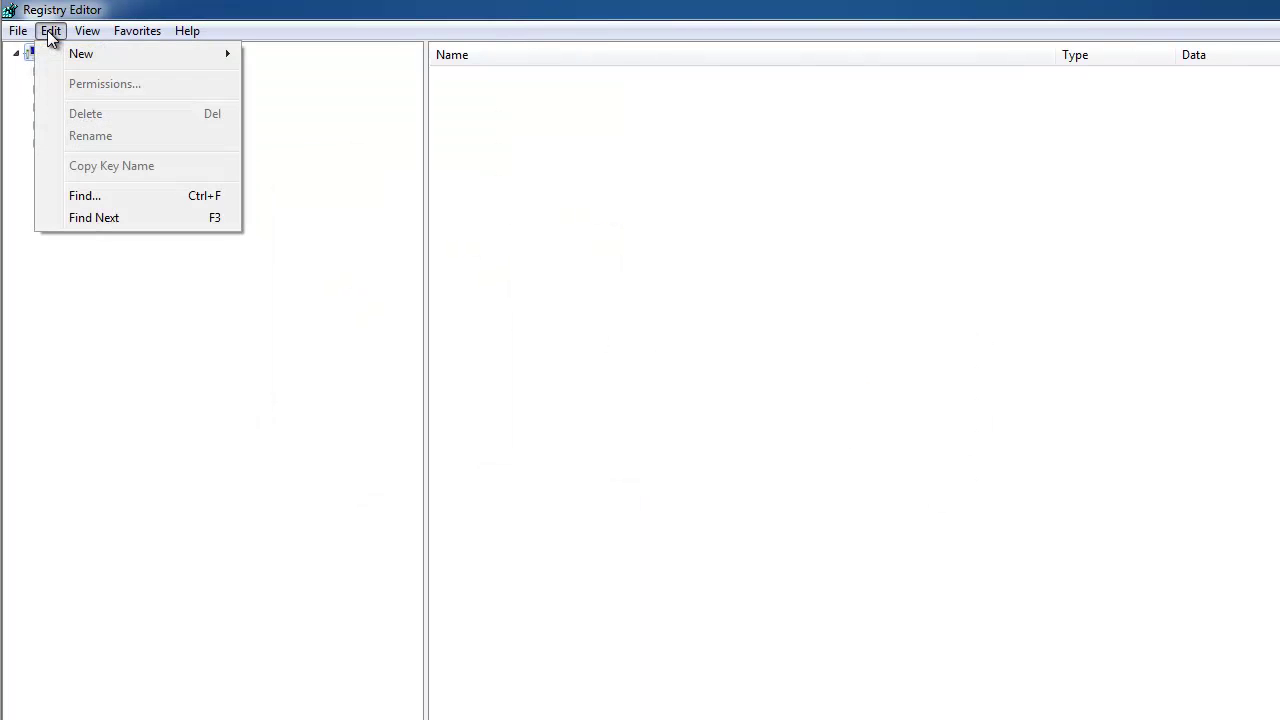
pyautogui.click(88, 195)
pyautogui.write('omigaplus')
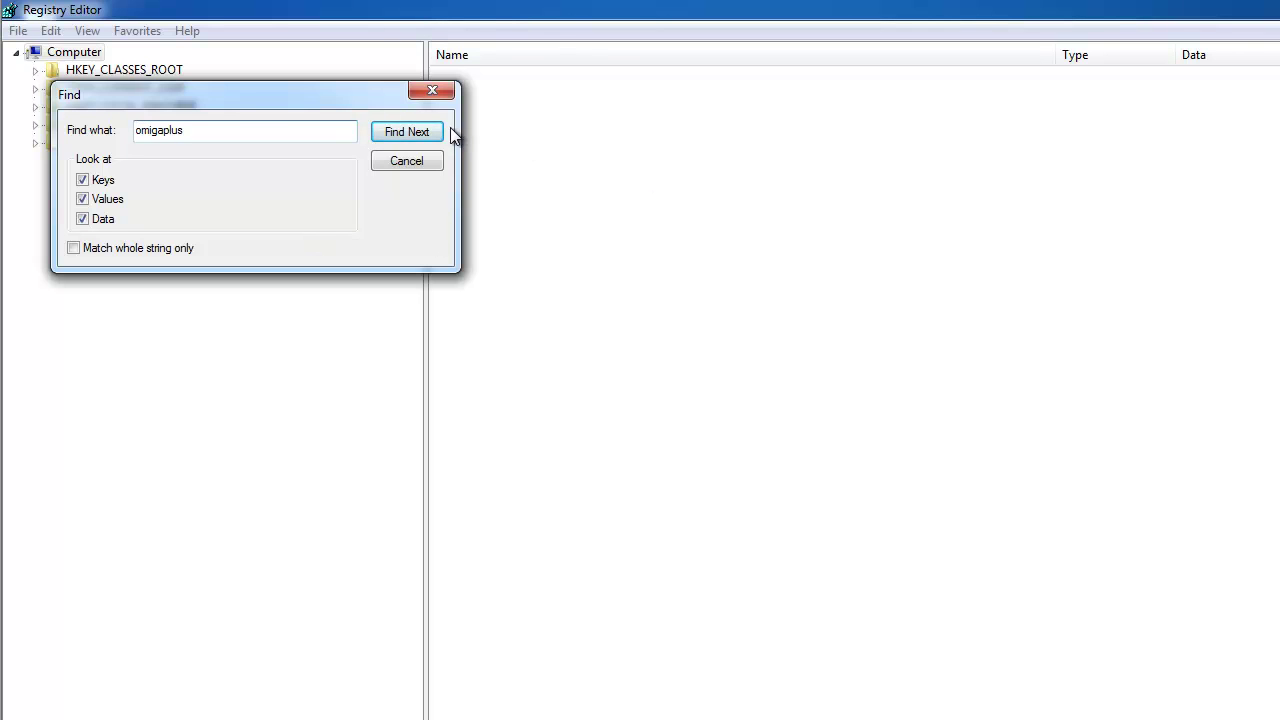
pyautogui.click(441, 131)
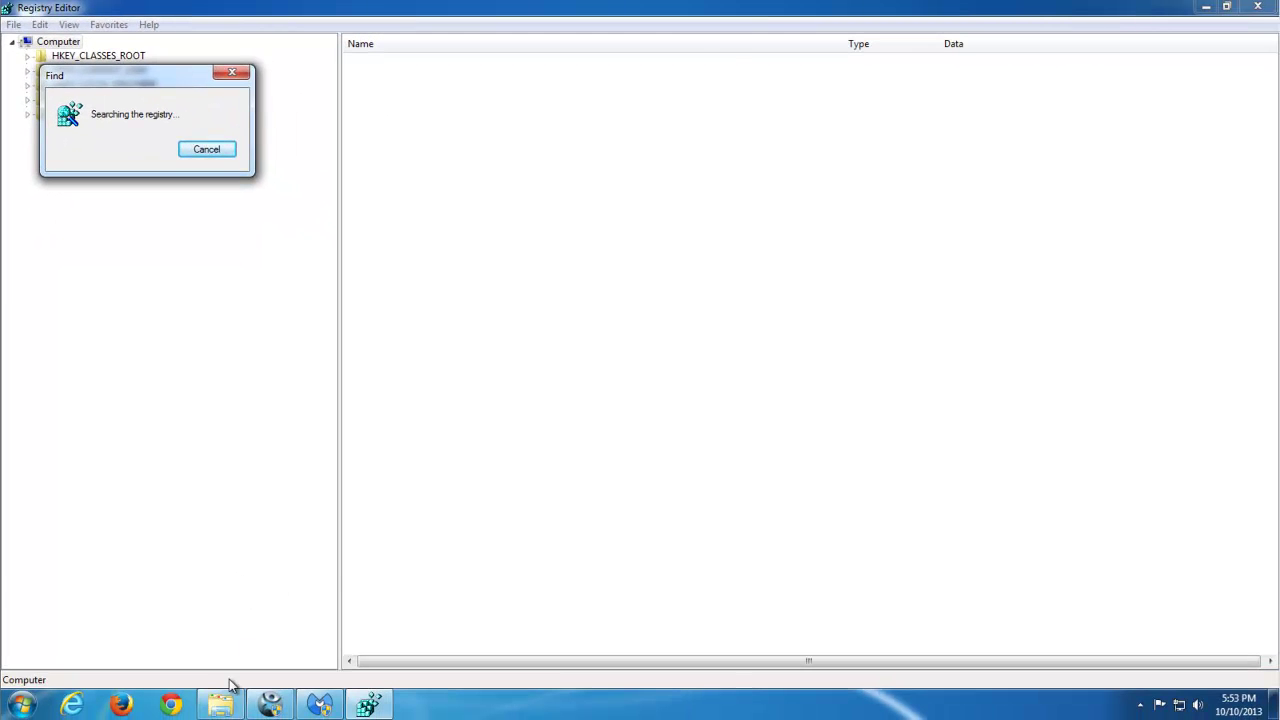
pyautogui.click(222, 708)
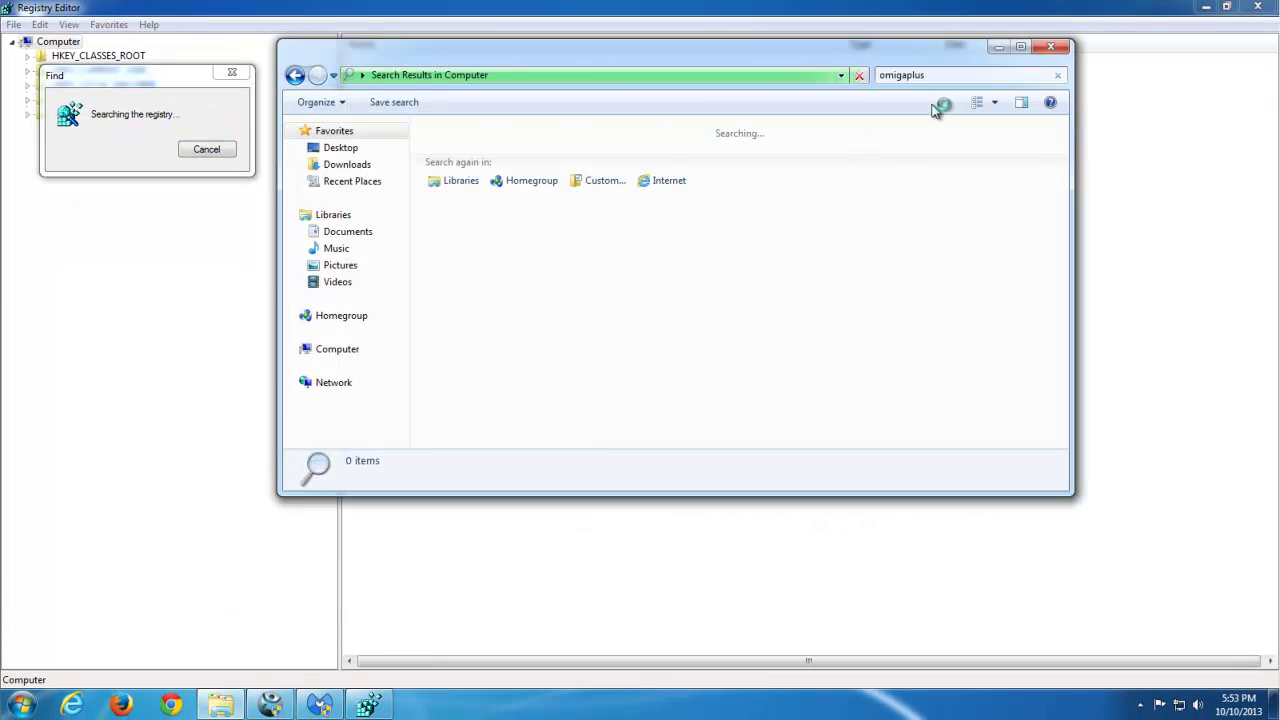
pyautogui.click(998, 47)
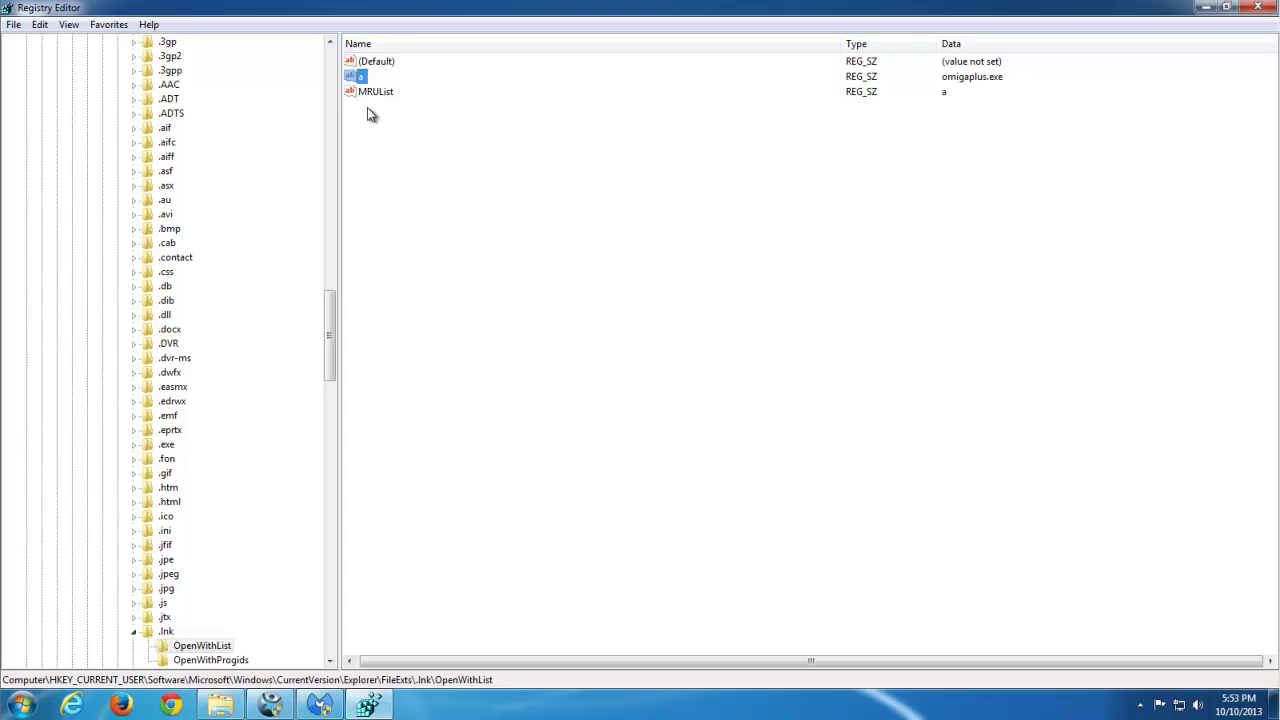
# - Delete the omigaplus.exe value from the .lnk OpenWithList key and the omigaplus_IE.exe value from the Compatibility Assistant's Persisted key
pyautogui.press('Delete')
pyautogui.press('Return')
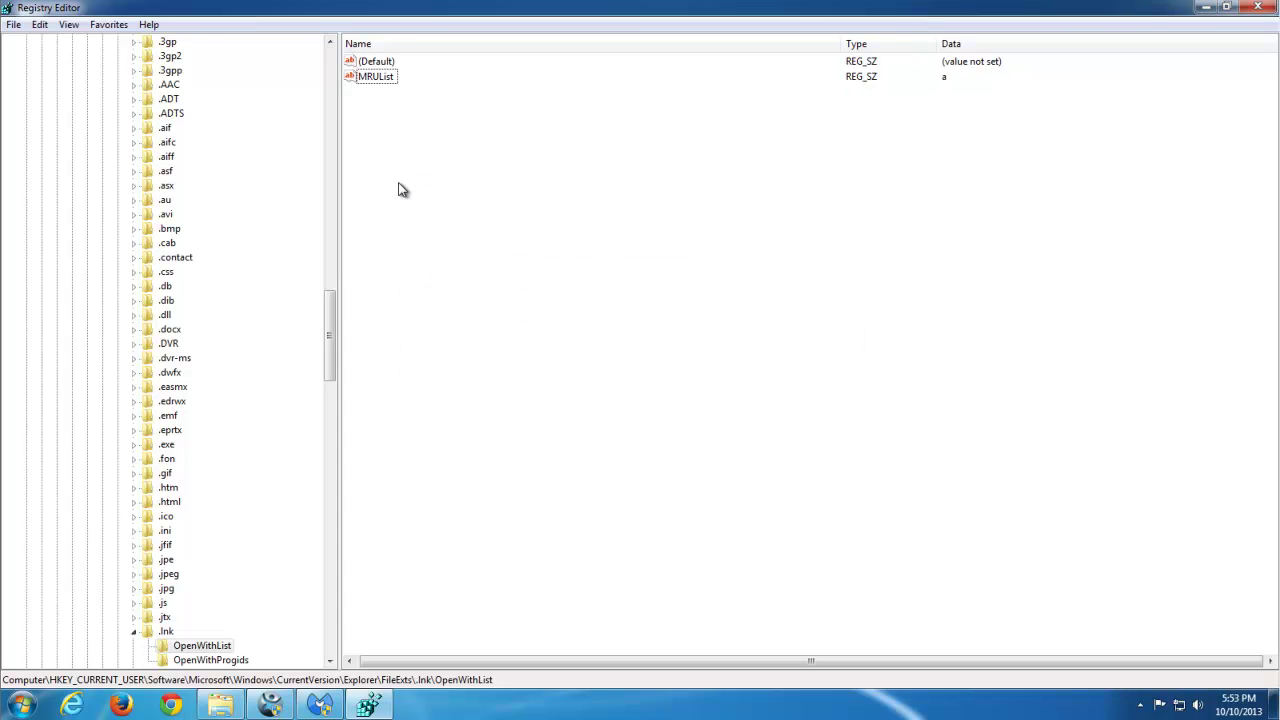
pyautogui.press('F3')
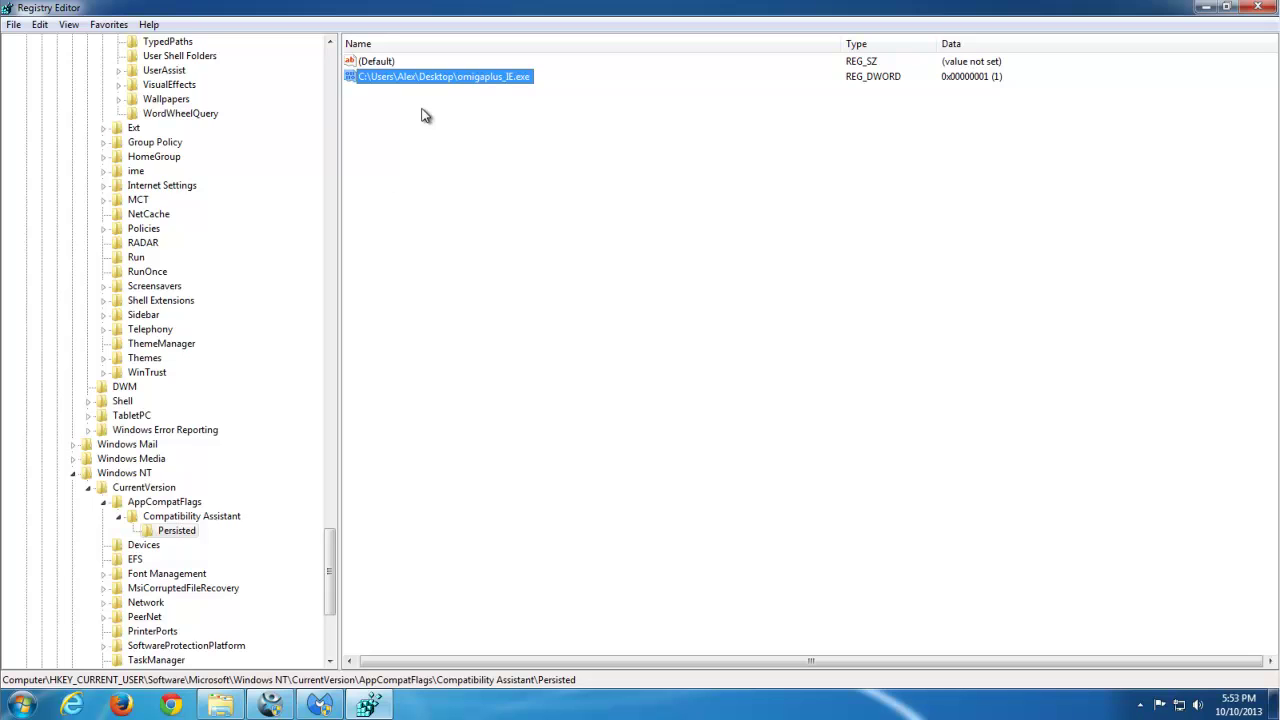
pyautogui.press('Delete')
pyautogui.press('Return')
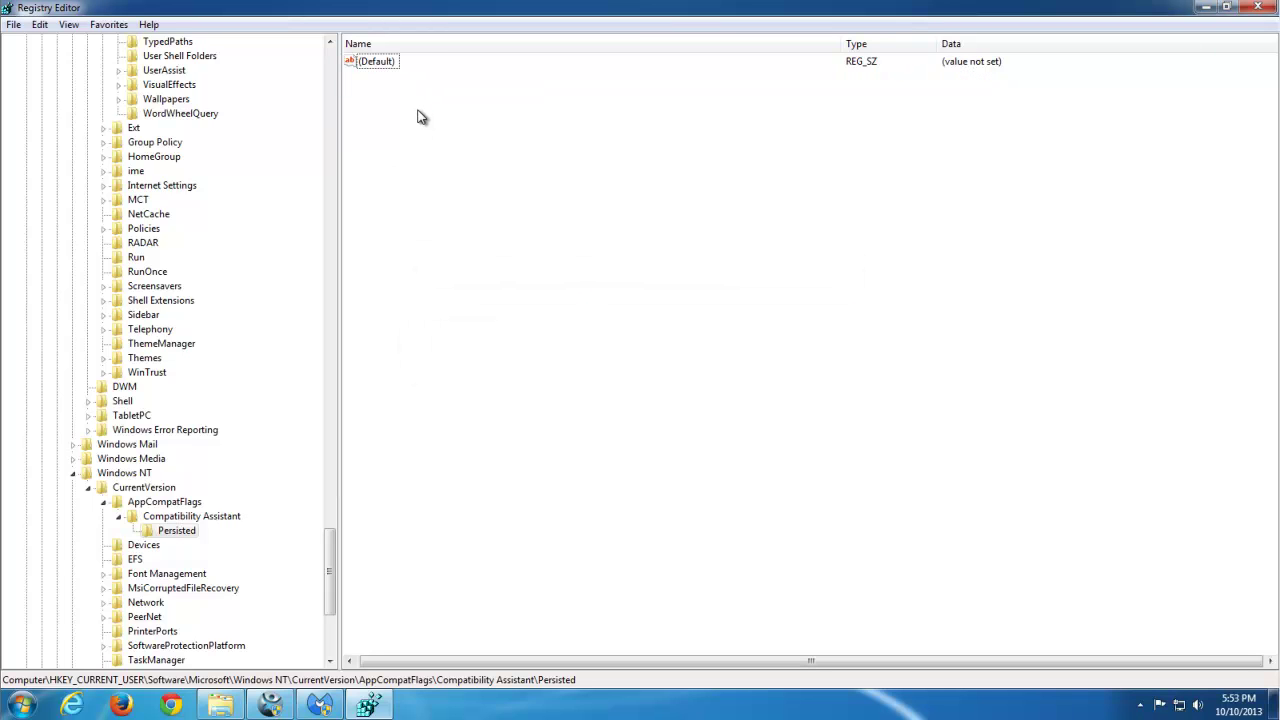
# - Find the next omigaplus match and delete the omigaplusSvc key under HKEY_LOCAL_MACHINE\SOFTWARE
pyautogui.press('F3')
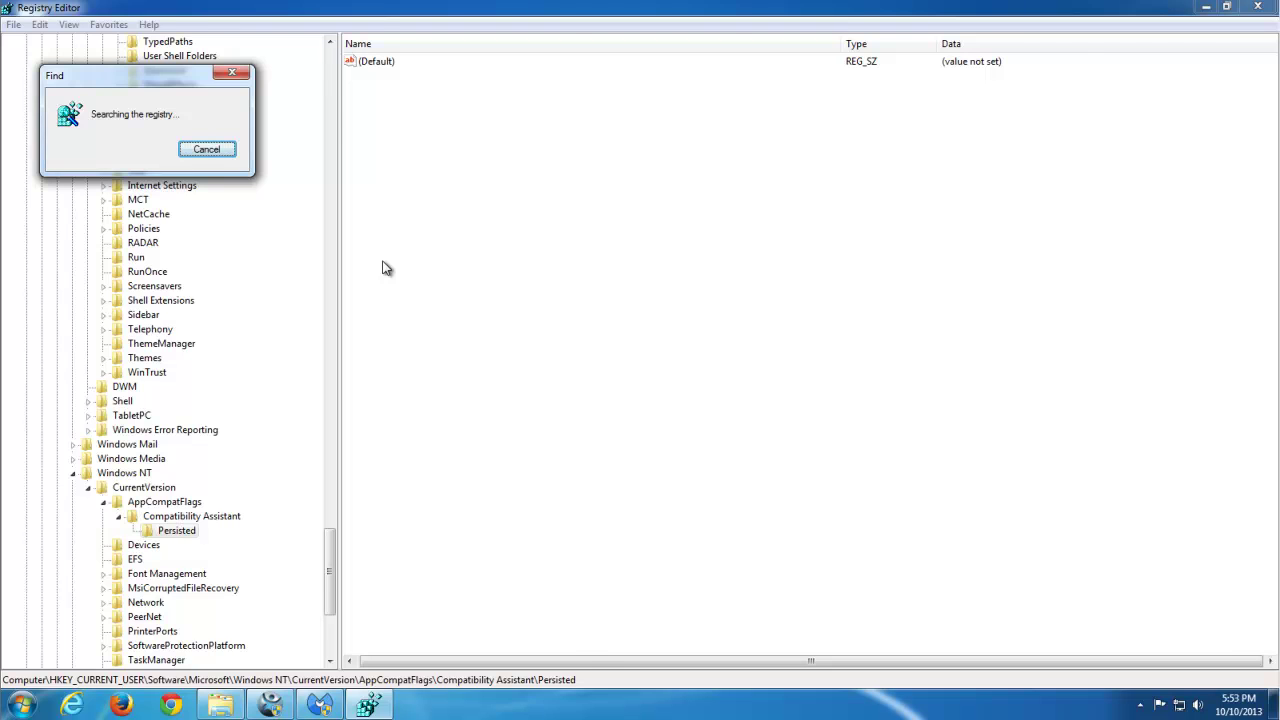
pyautogui.press('Delete')
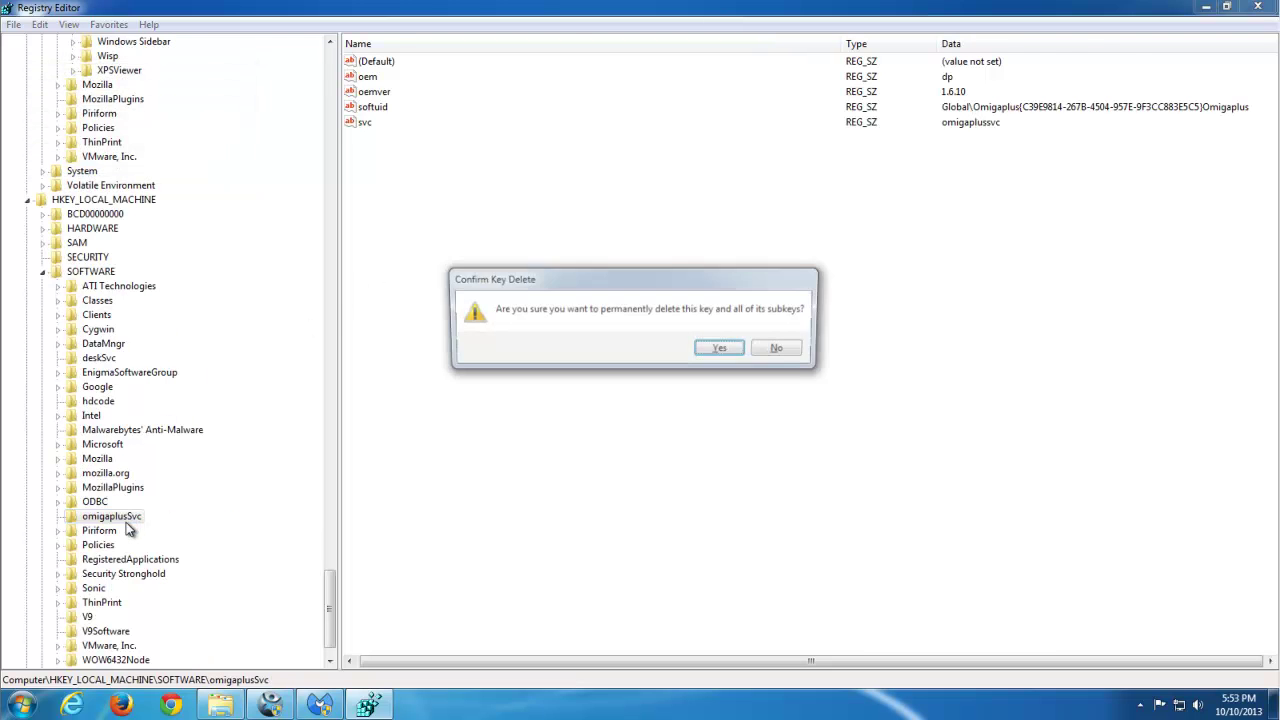
pyautogui.press('Return')
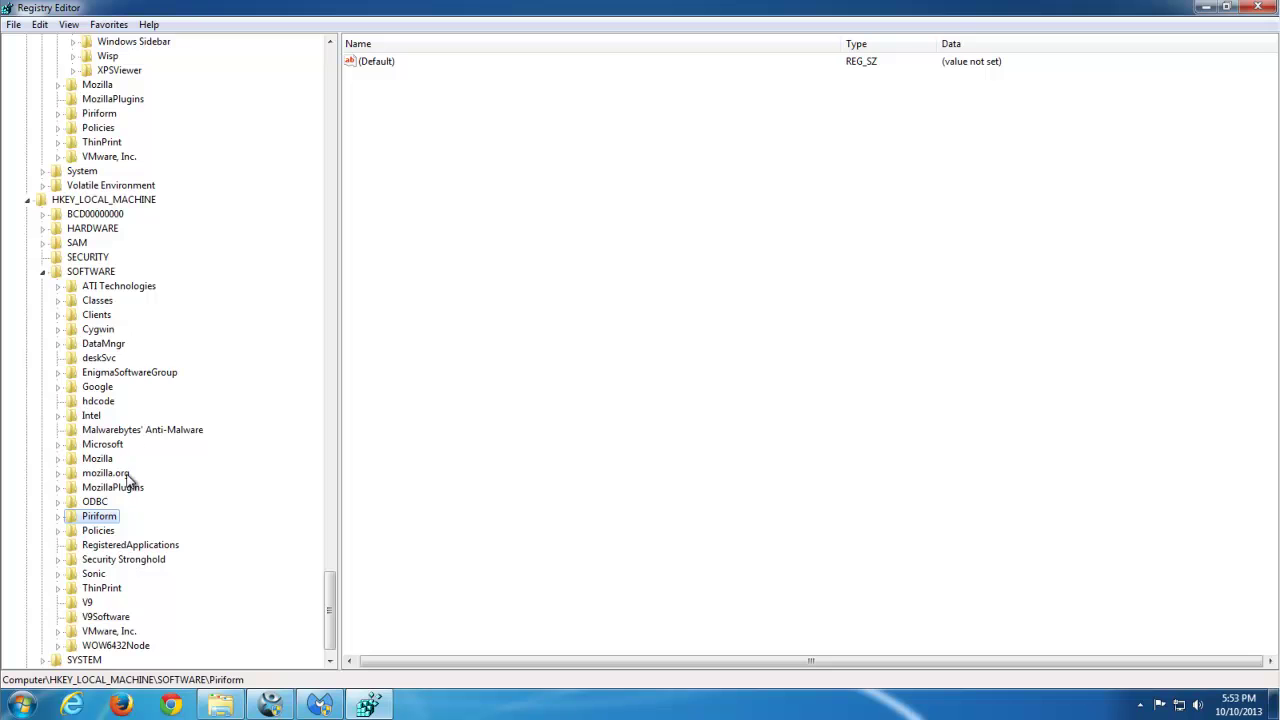
# - Delete the V9Software and V9 keys under HKEY_LOCAL_MACHINE\SOFTWARE, leaving the VMware, Inc. key in place
pyautogui.click(112, 616)
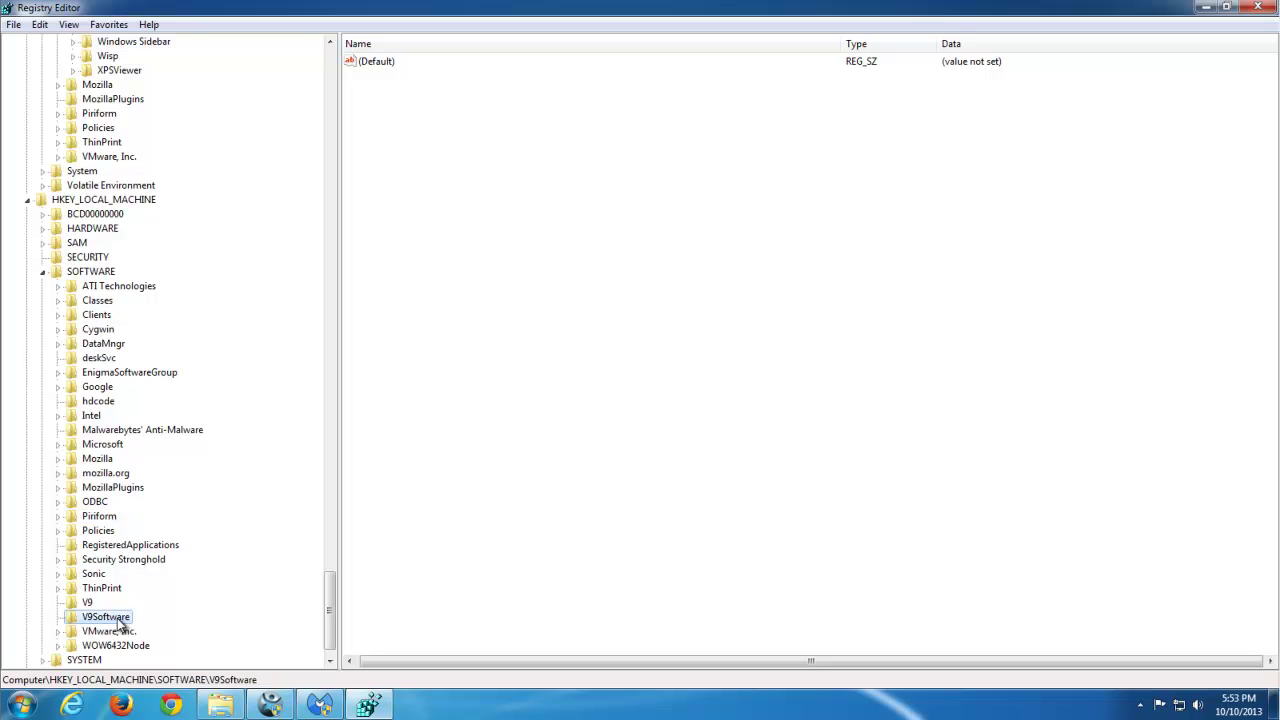
pyautogui.press('Delete')
pyautogui.press('Return')
pyautogui.press('Delete')
pyautogui.press('Return')
pyautogui.press('Delete')
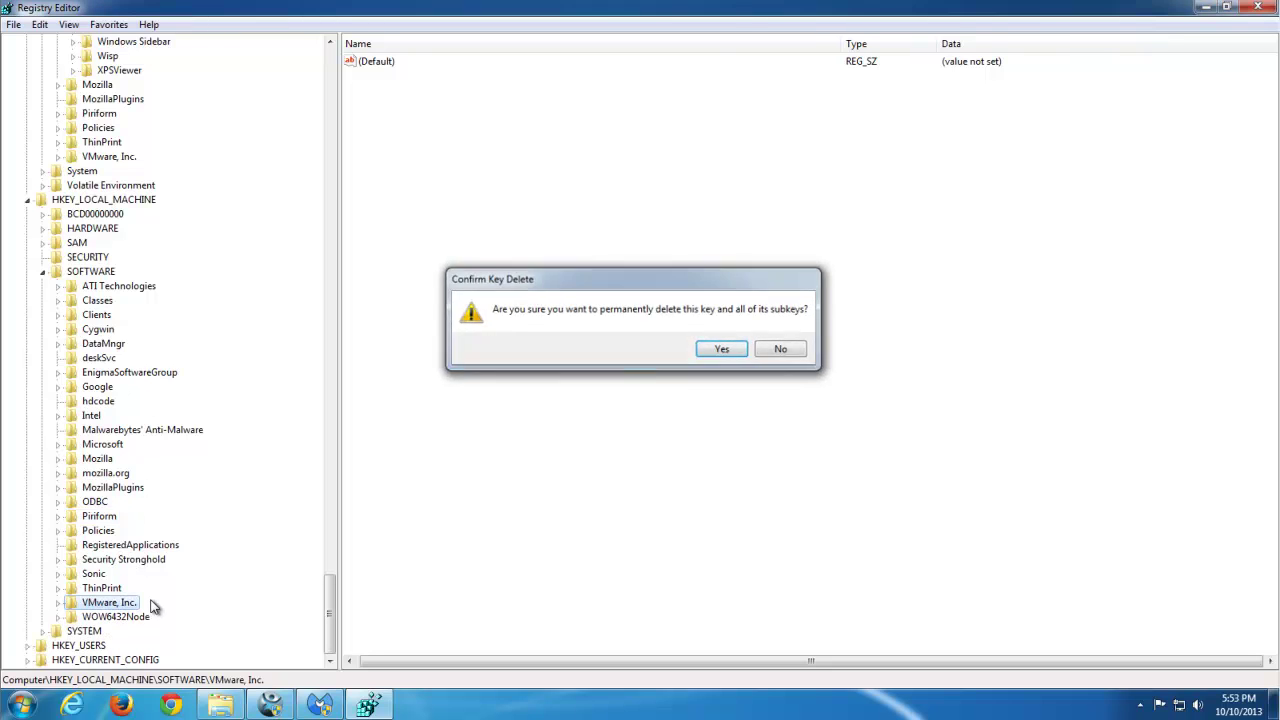
pyautogui.press('Escape')
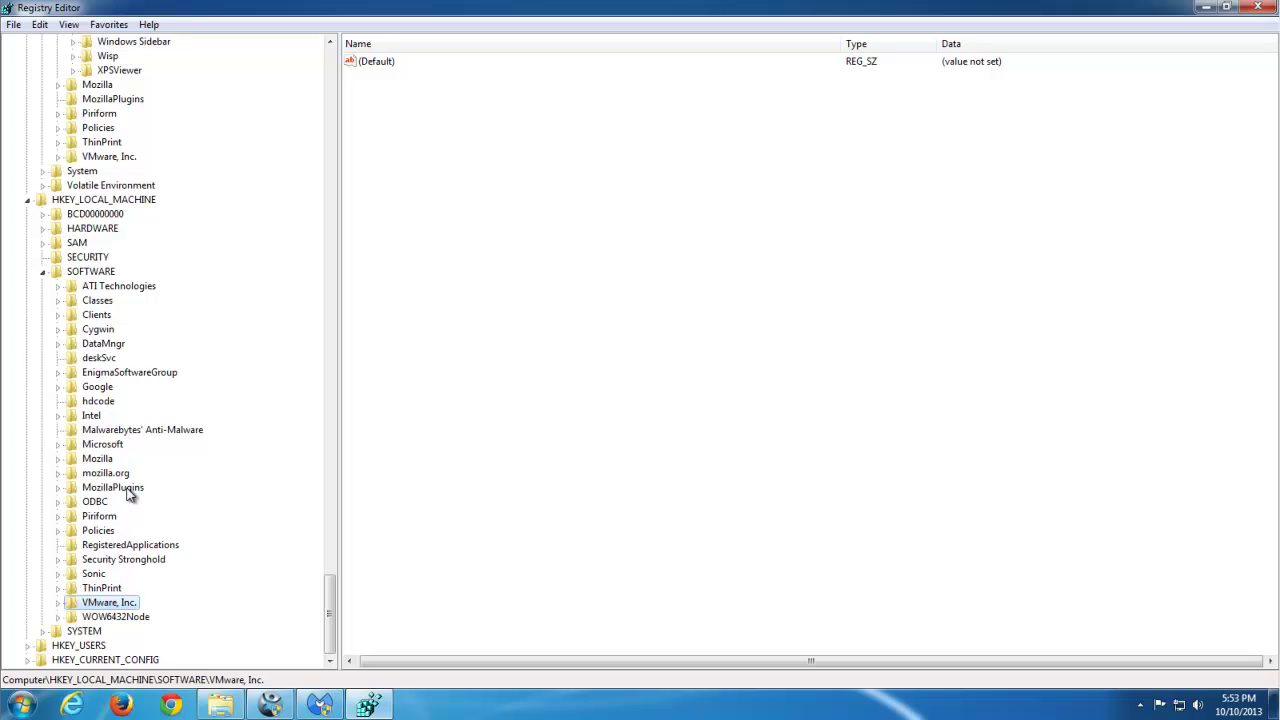
# - Examine the subkeys of the Cygwin key under HKEY_LOCAL_MACHINE\SOFTWARE, then collapse it
pyautogui.click(99, 331)
pyautogui.click(59, 331)
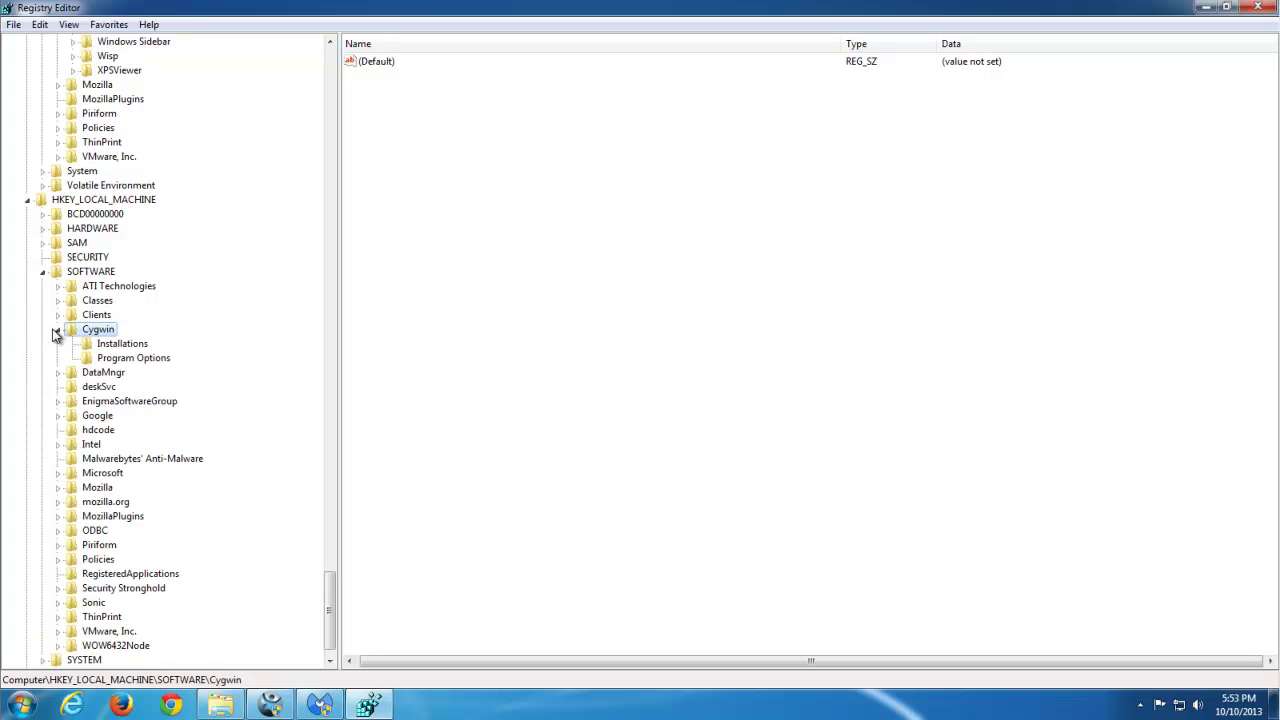
pyautogui.click(59, 331)
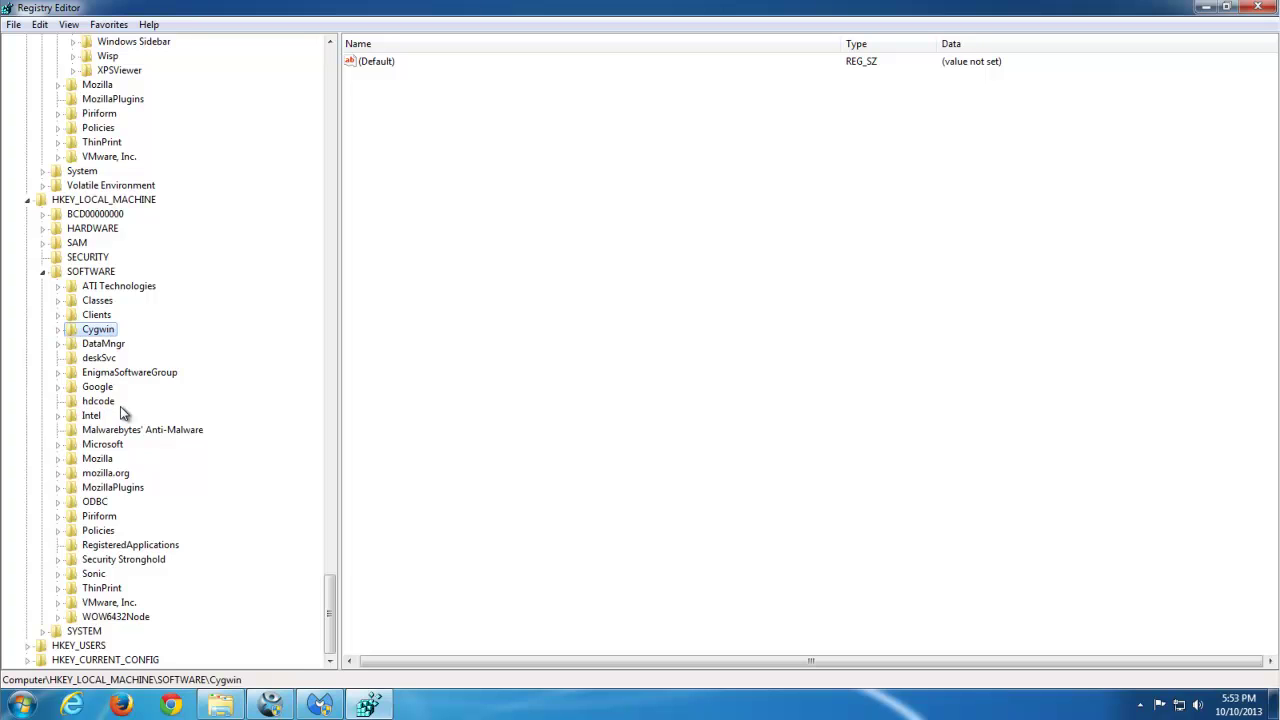
# - Find and delete the omigaplussvc keys under eventlog\Application in both ControlSet001 and ControlSet002
pyautogui.press('F3')
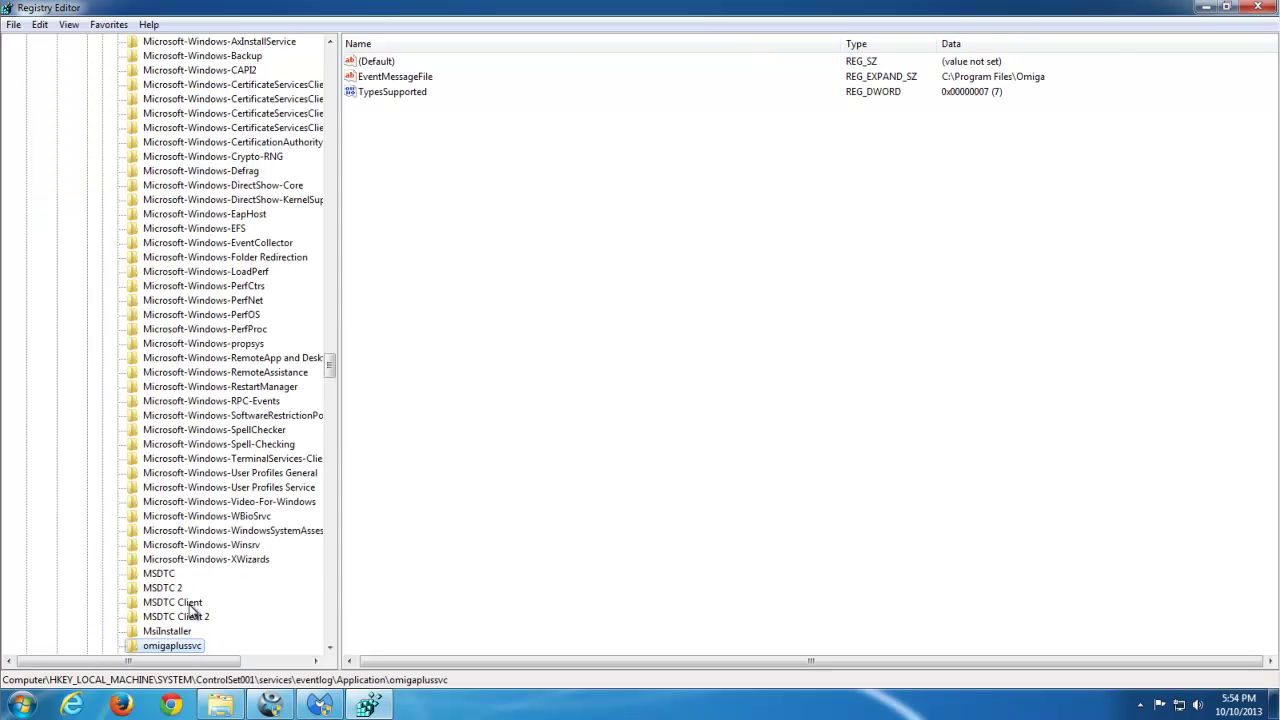
pyautogui.press('Delete')
pyautogui.press('Return')
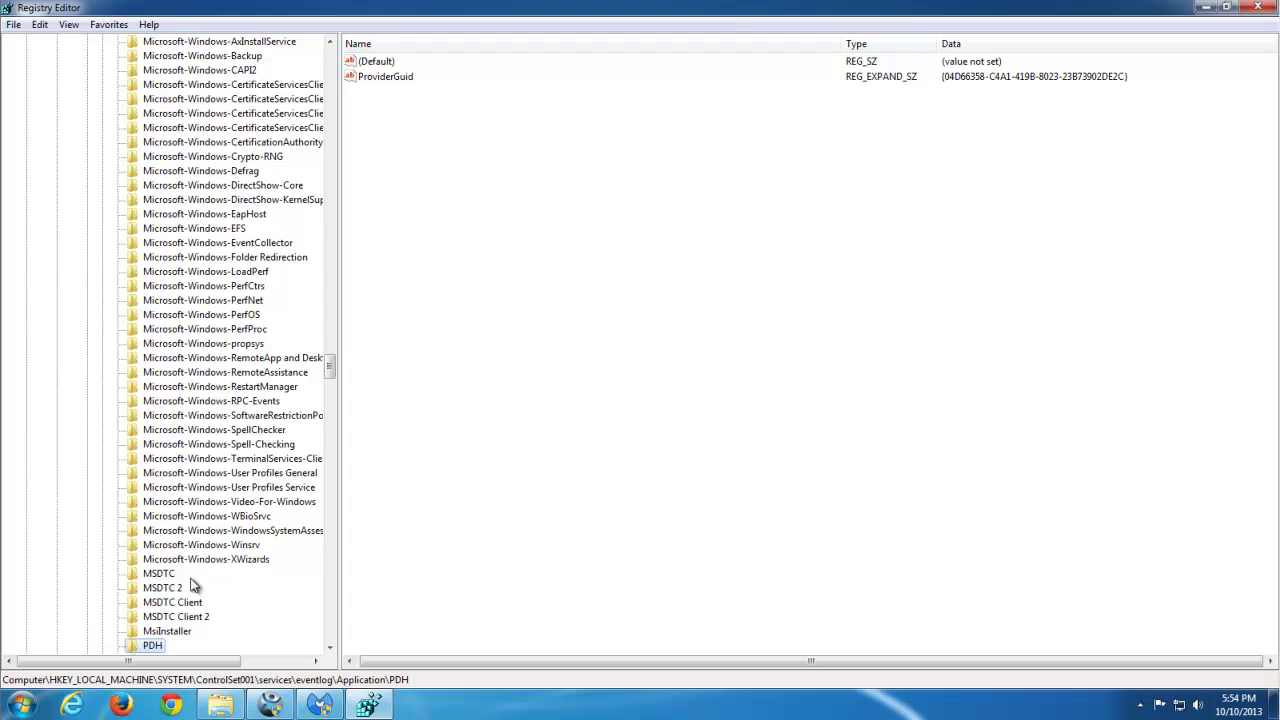
pyautogui.press('F3')
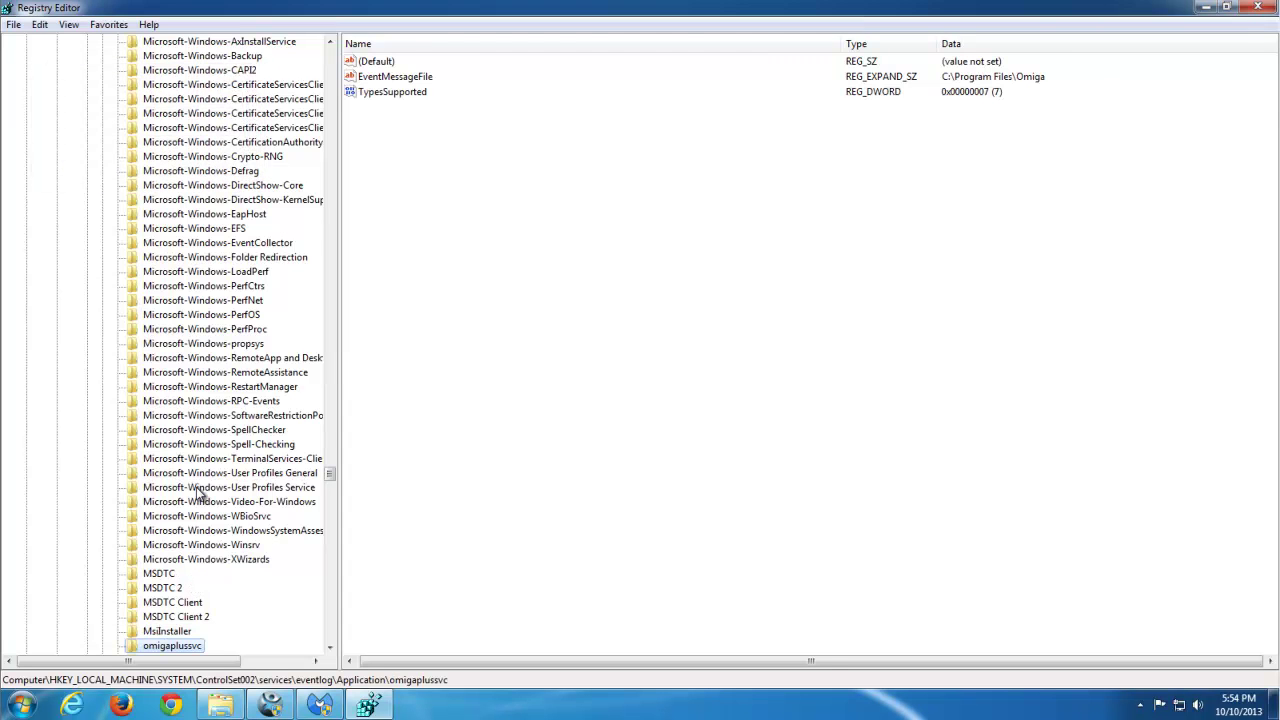
pyautogui.press('Delete')
pyautogui.press('Return')
# - Delete the omigaplussvc service key in ControlSet002, then search the rest of the registry for further matches and dismiss the message
pyautogui.press('F3')
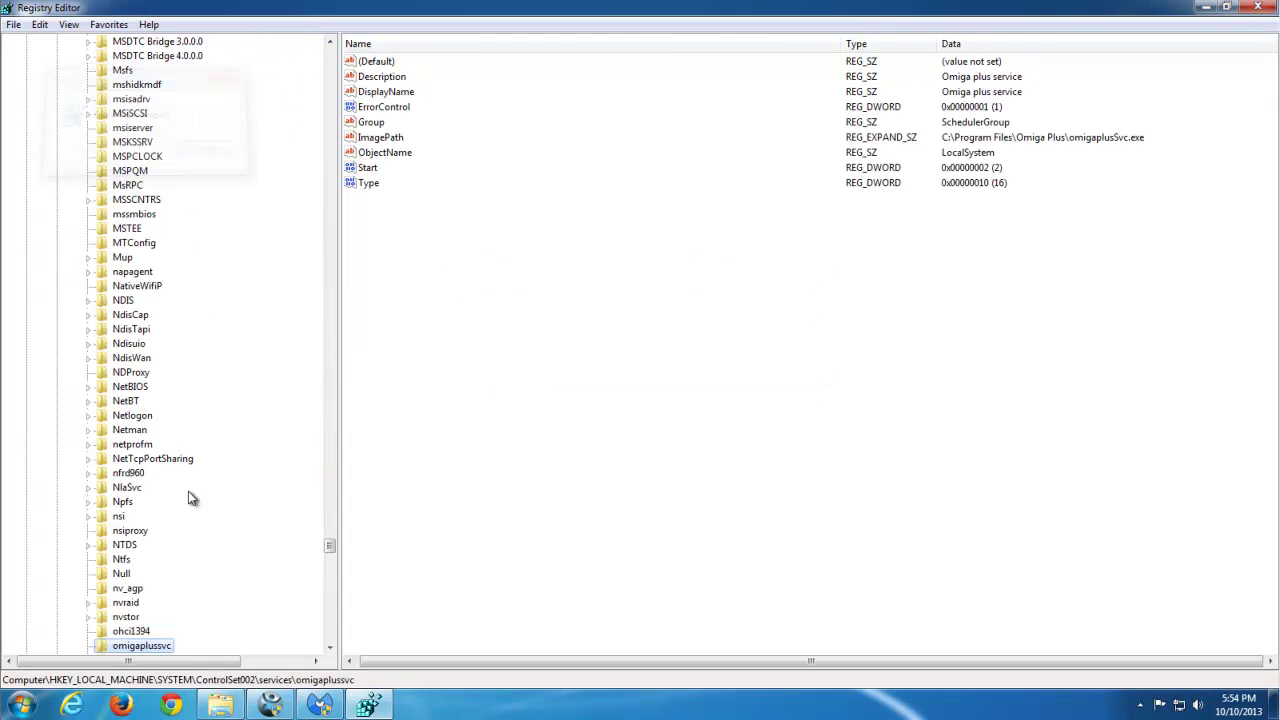
pyautogui.press('Delete')
pyautogui.press('Return')
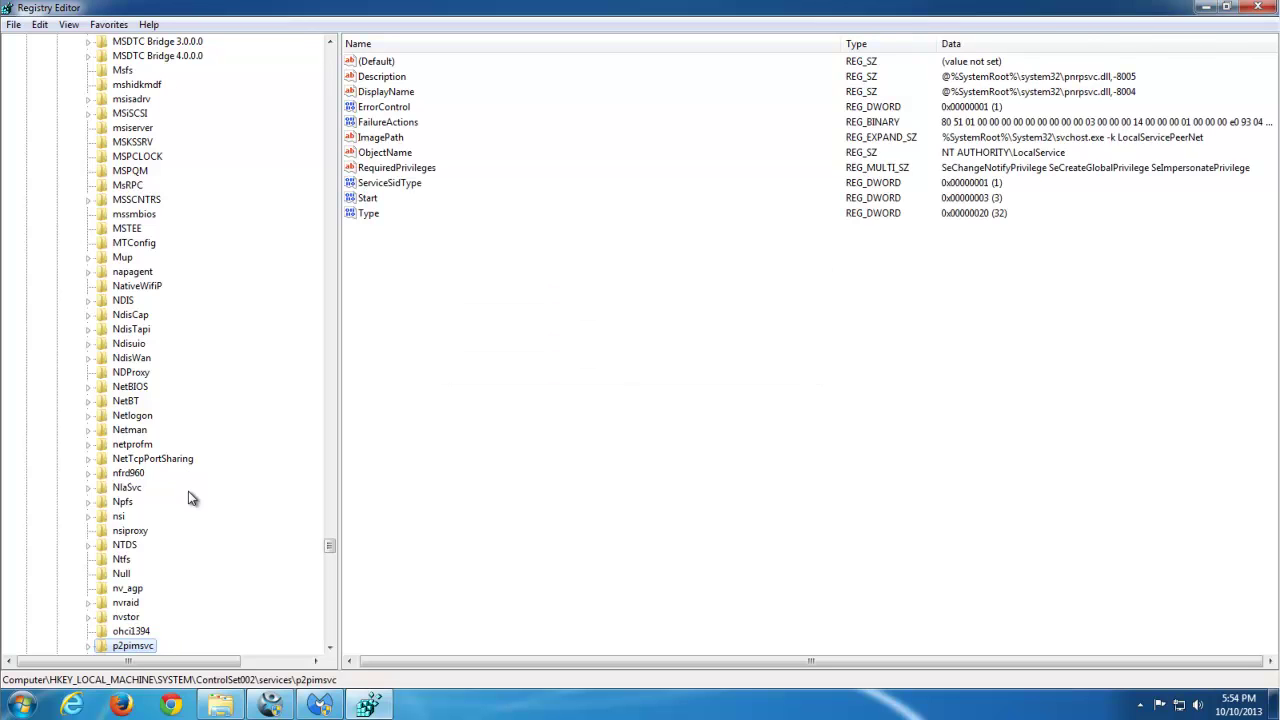
pyautogui.press('F3')
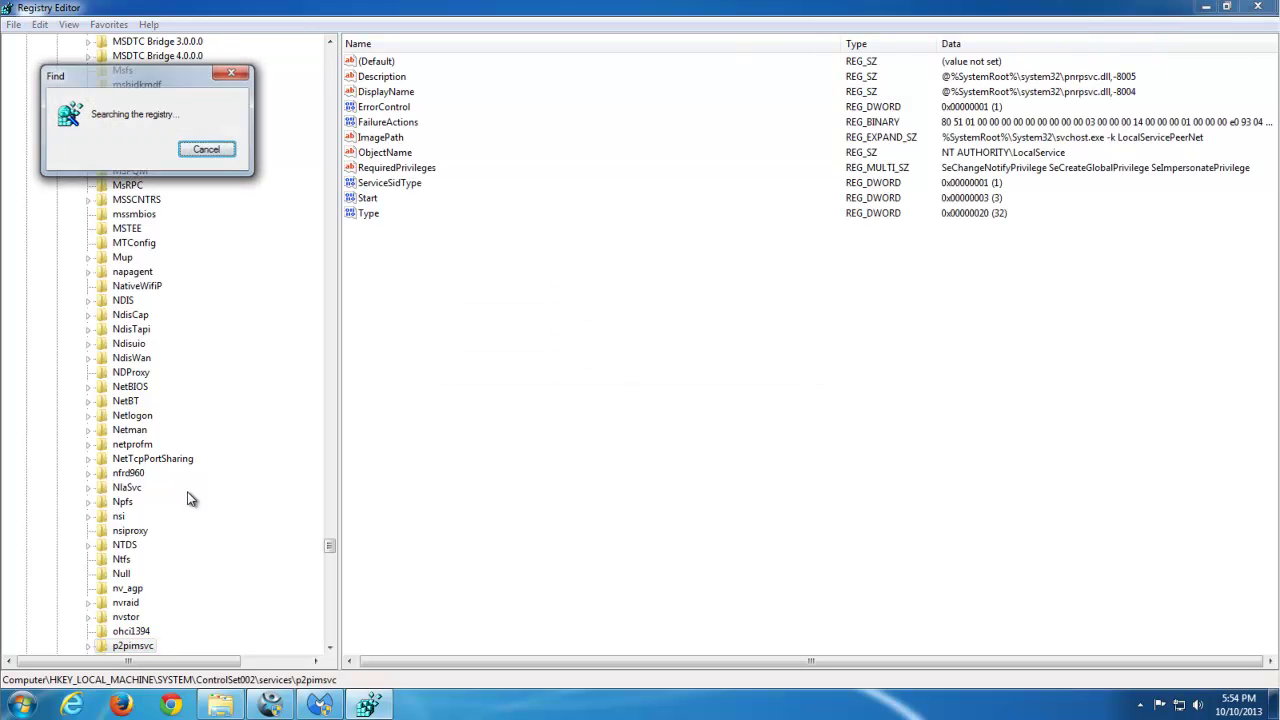
pyautogui.click(740, 350)
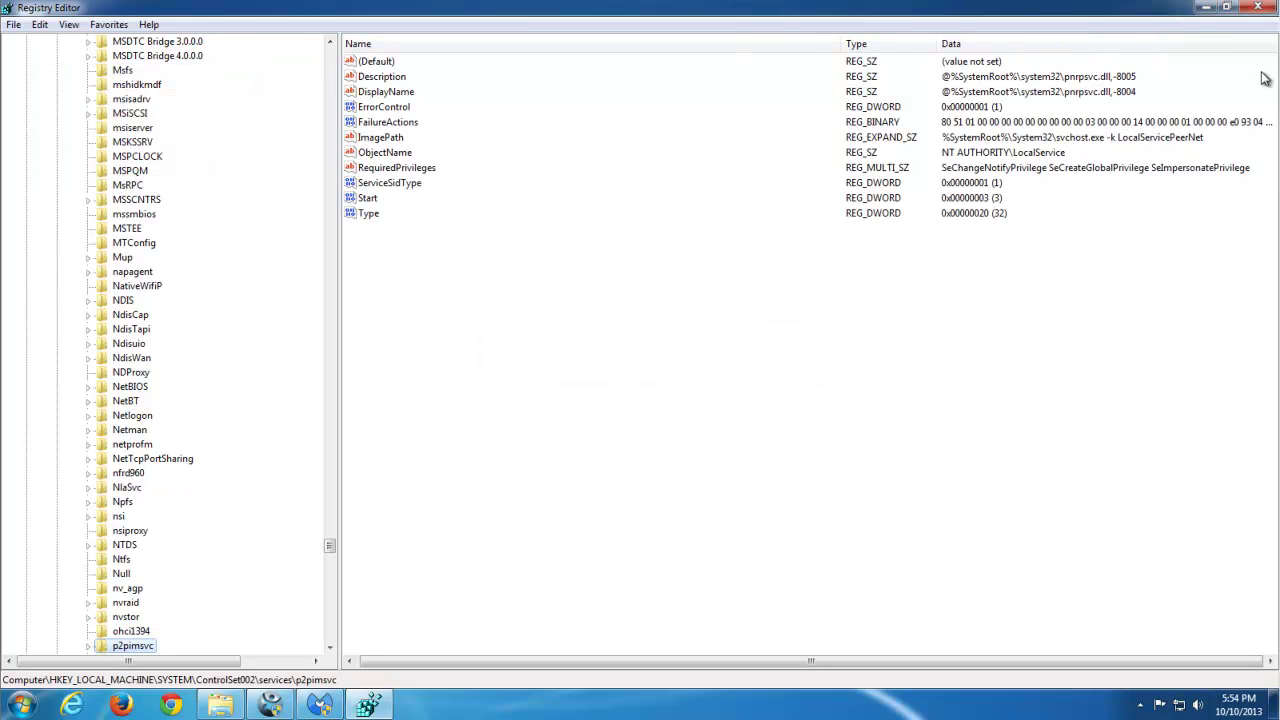
# - Close the Registry Editor and refresh the desktop
pyautogui.click(1258, 7)
pyautogui.rightClick(336, 234)
pyautogui.click(378, 273)
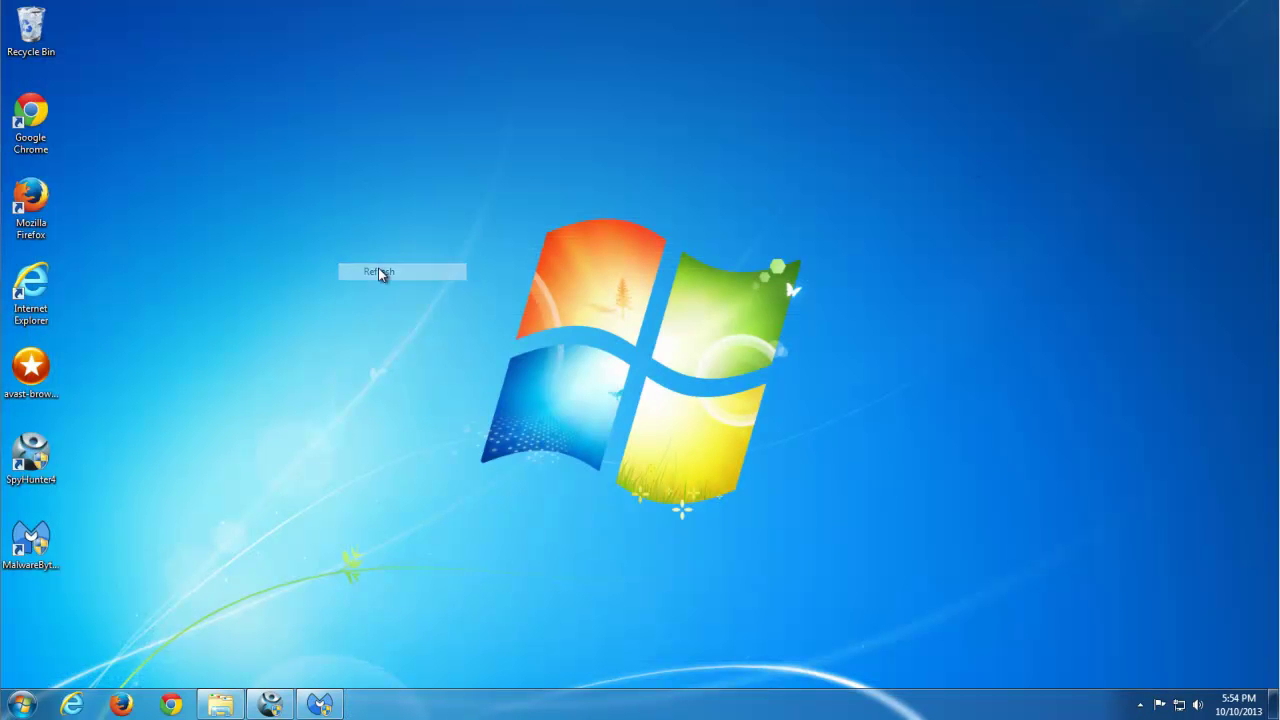
# - Check on the running omigaplus file search, then switch to SpyHunter and fix all detected threats
pyautogui.click(222, 704)
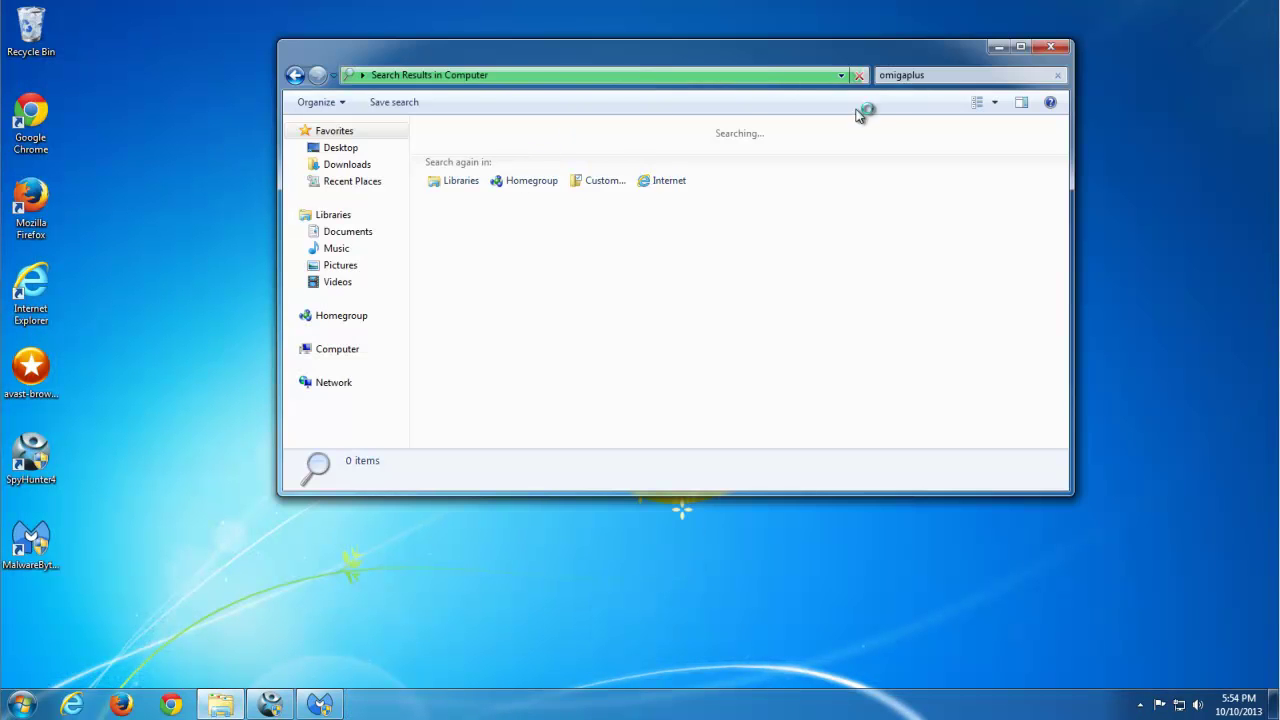
pyautogui.moveTo(780, 51); pyautogui.dragTo(745, 57)
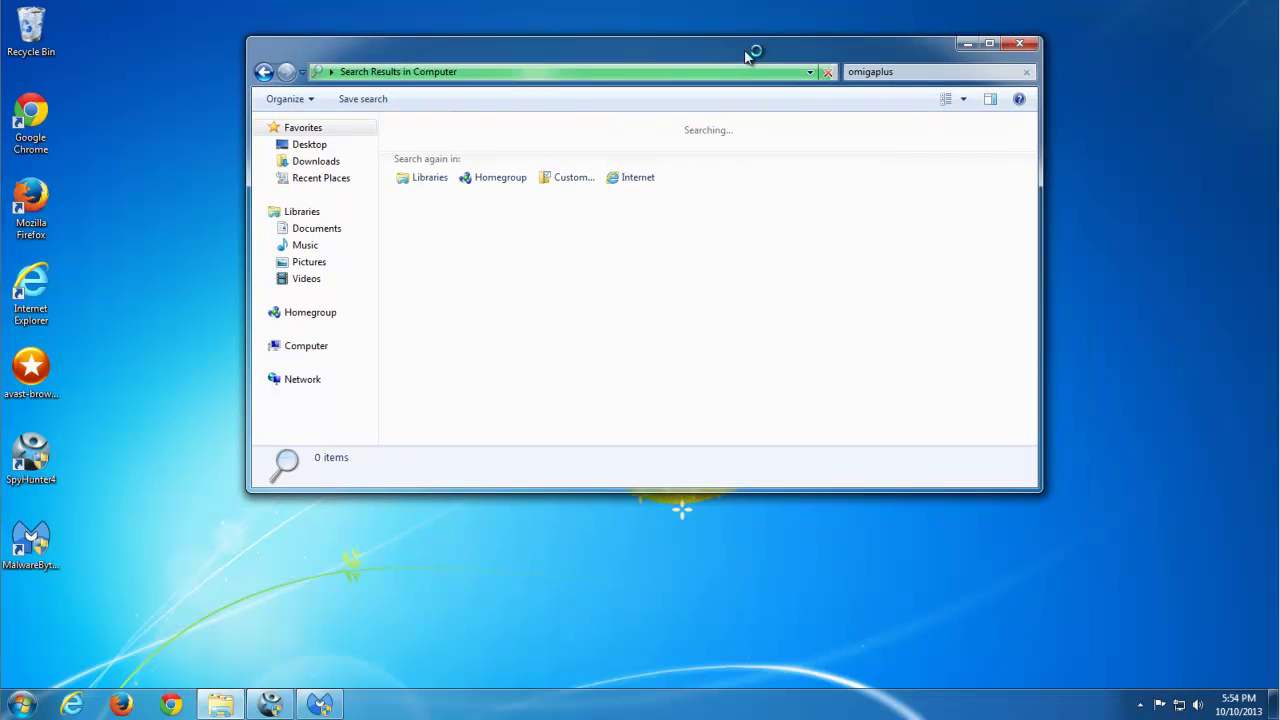
pyautogui.click(272, 702)
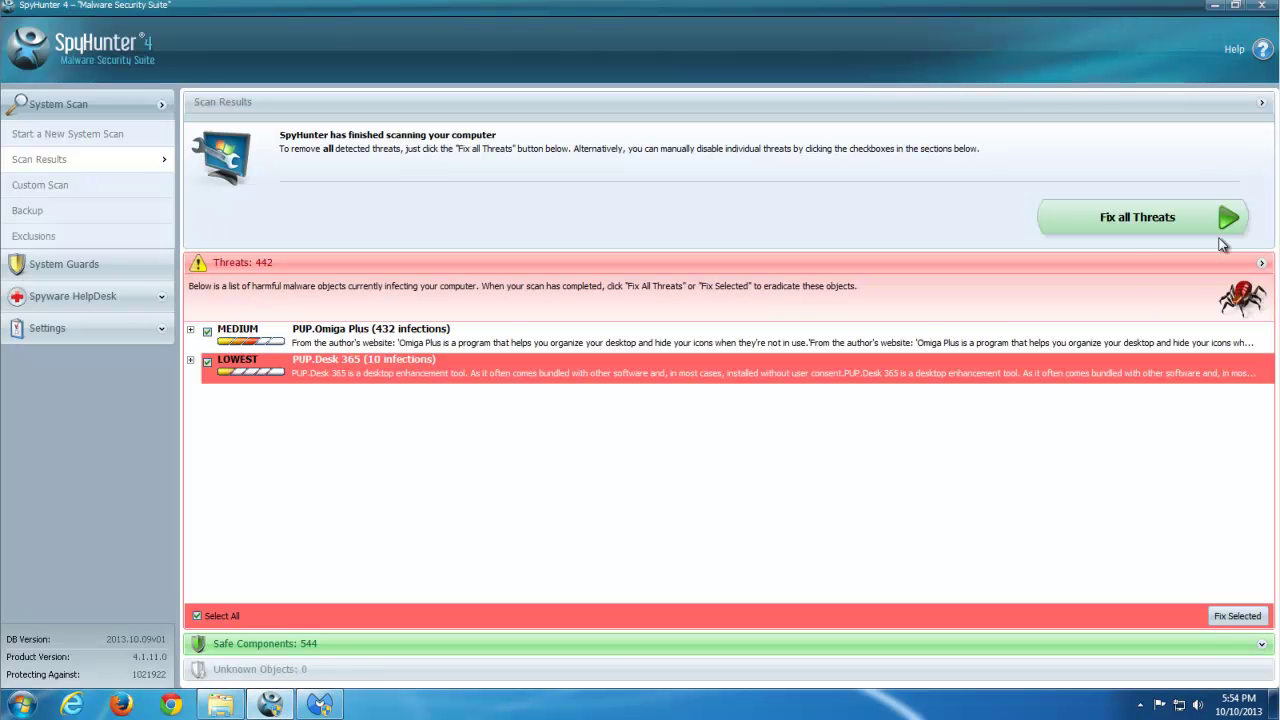
pyautogui.click(1104, 220)
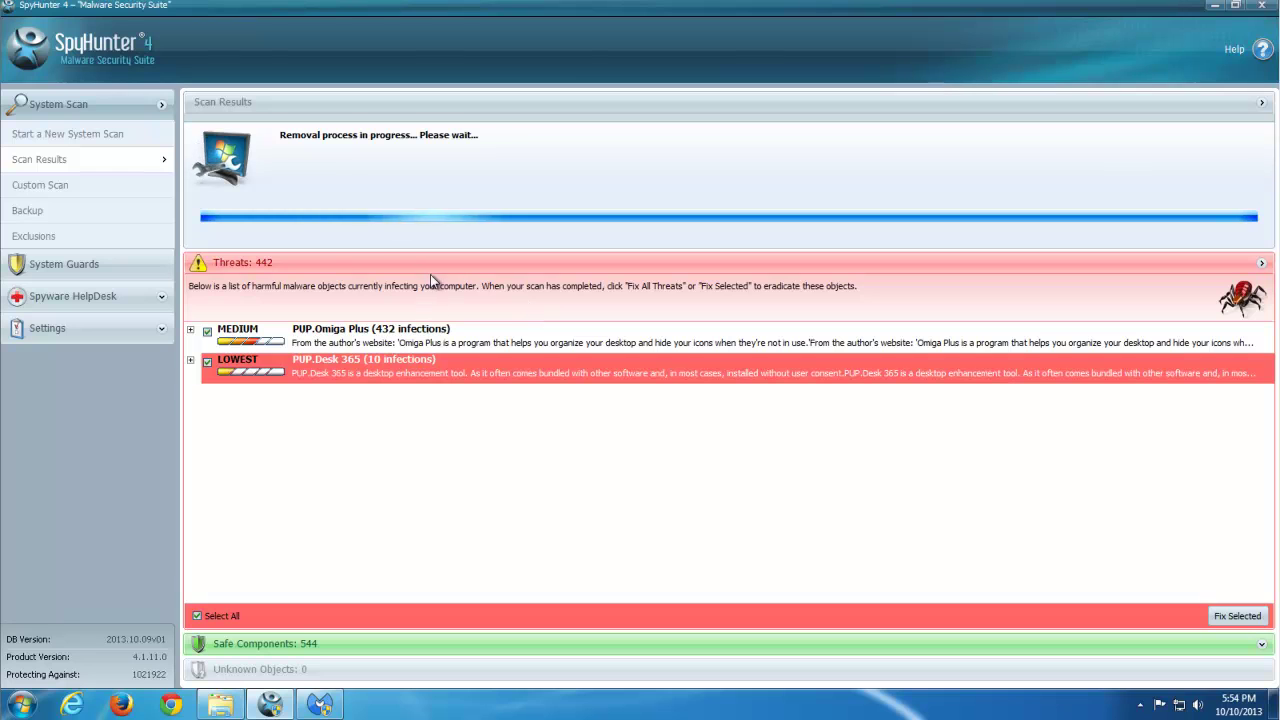
# - Switch to Malwarebytes Anti-Malware, mark all remaining PUP.Optional.Desk365.A and PUP.Optional.337Technologies.A detections, and remove the selected items
pyautogui.click(318, 705)
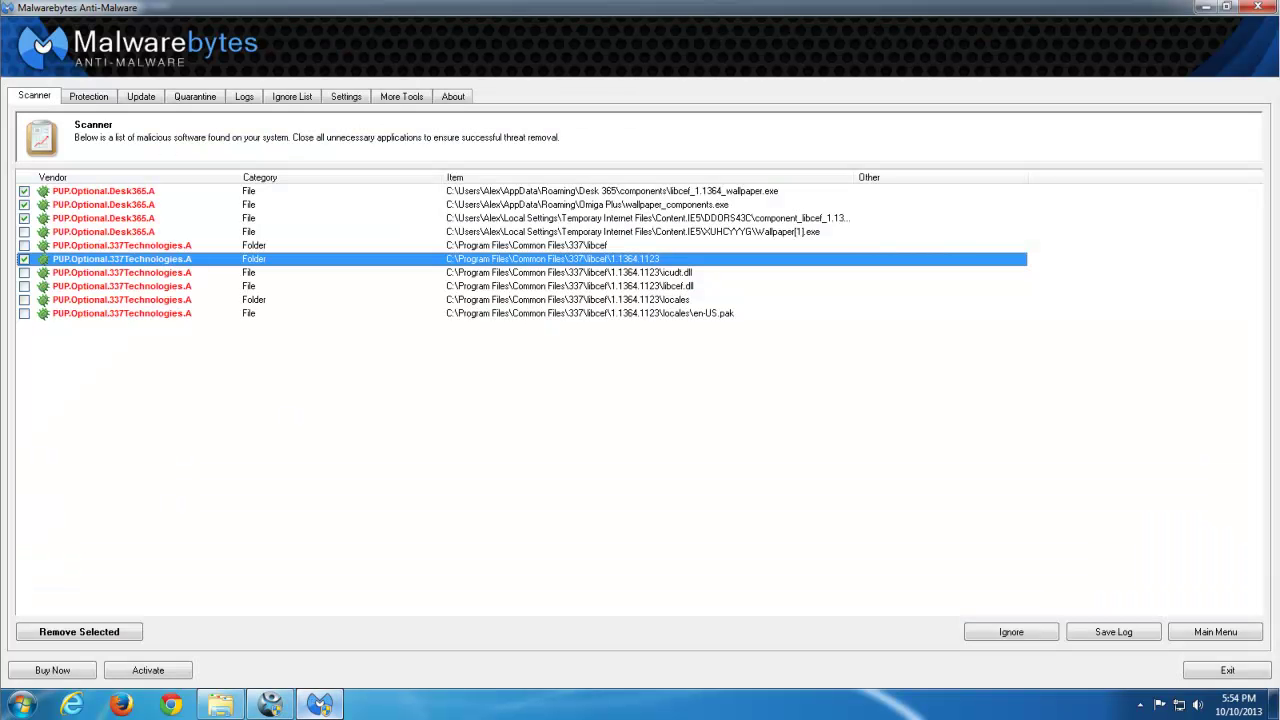
pyautogui.click(24, 232)
pyautogui.click(24, 245)
pyautogui.click(24, 272)
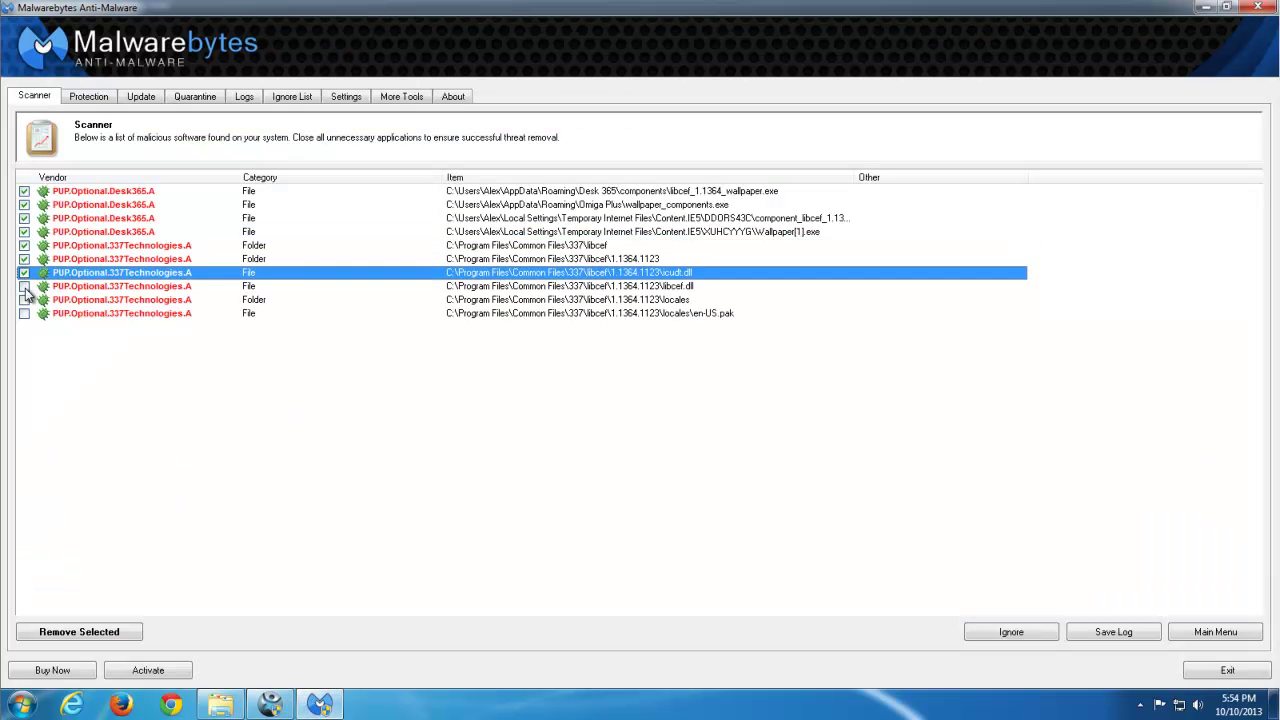
pyautogui.click(24, 299)
pyautogui.click(24, 313)
pyautogui.click(24, 286)
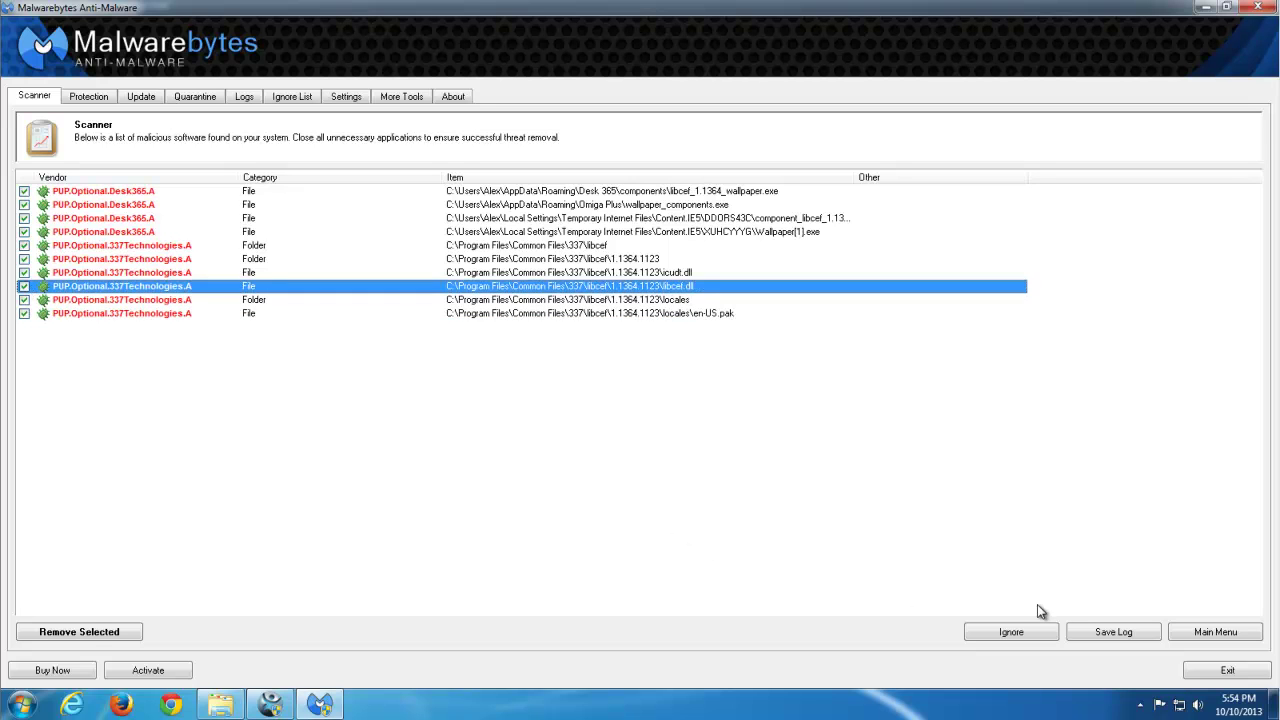
pyautogui.click(97, 628)
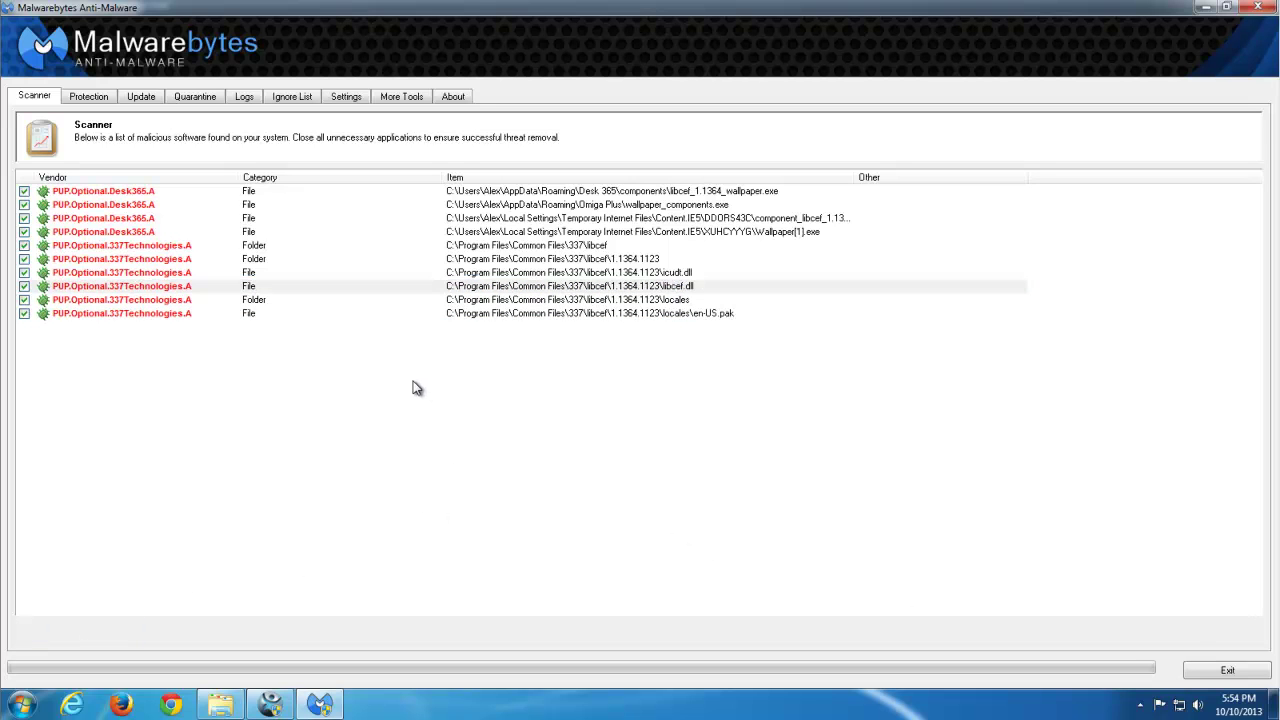
# - Read through the Malwarebytes removal log in Notepad to its end and close it
pyautogui.moveTo(320, 705); pyautogui.dragTo(290, 708)
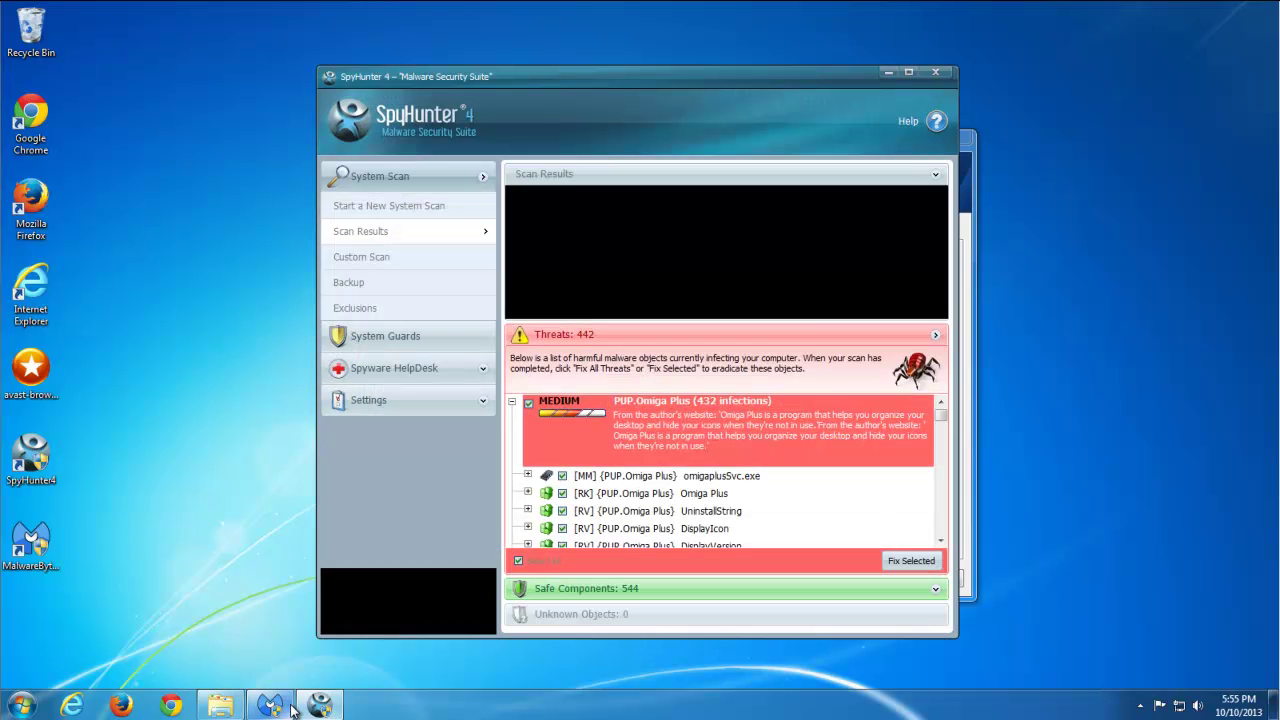
pyautogui.moveTo(290, 708)
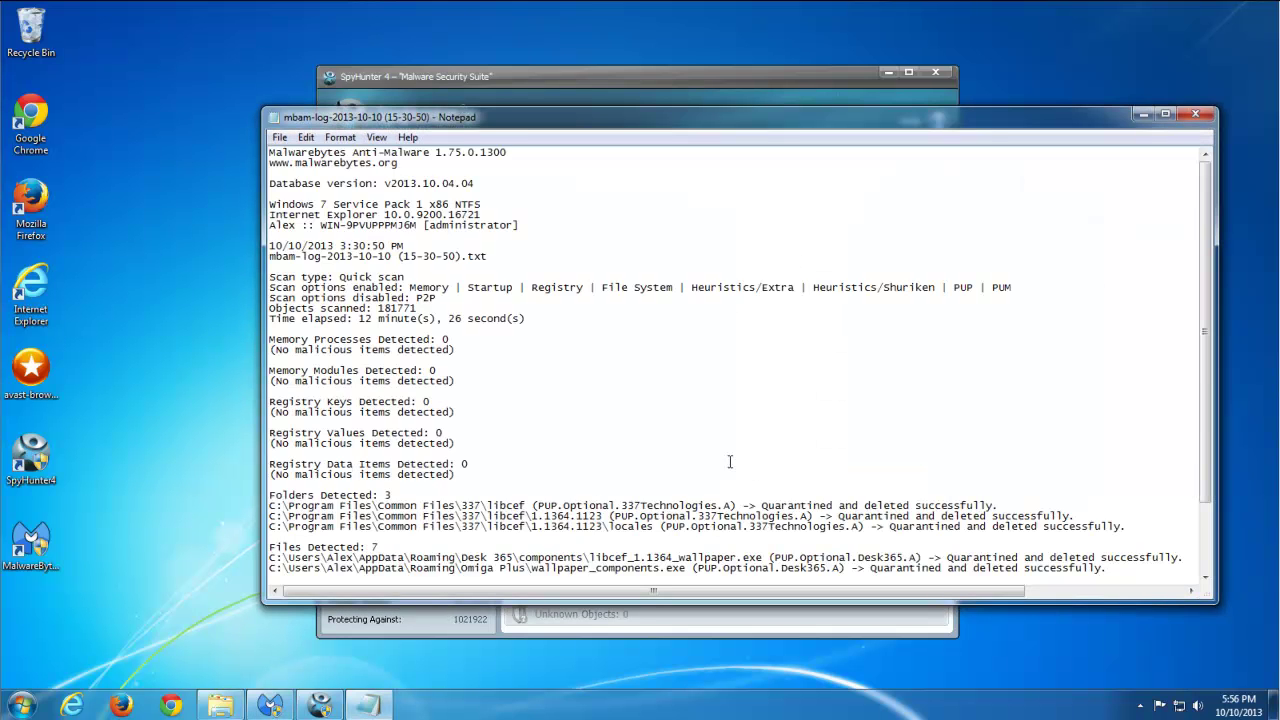
pyautogui.scroll(-3, 762, 449)
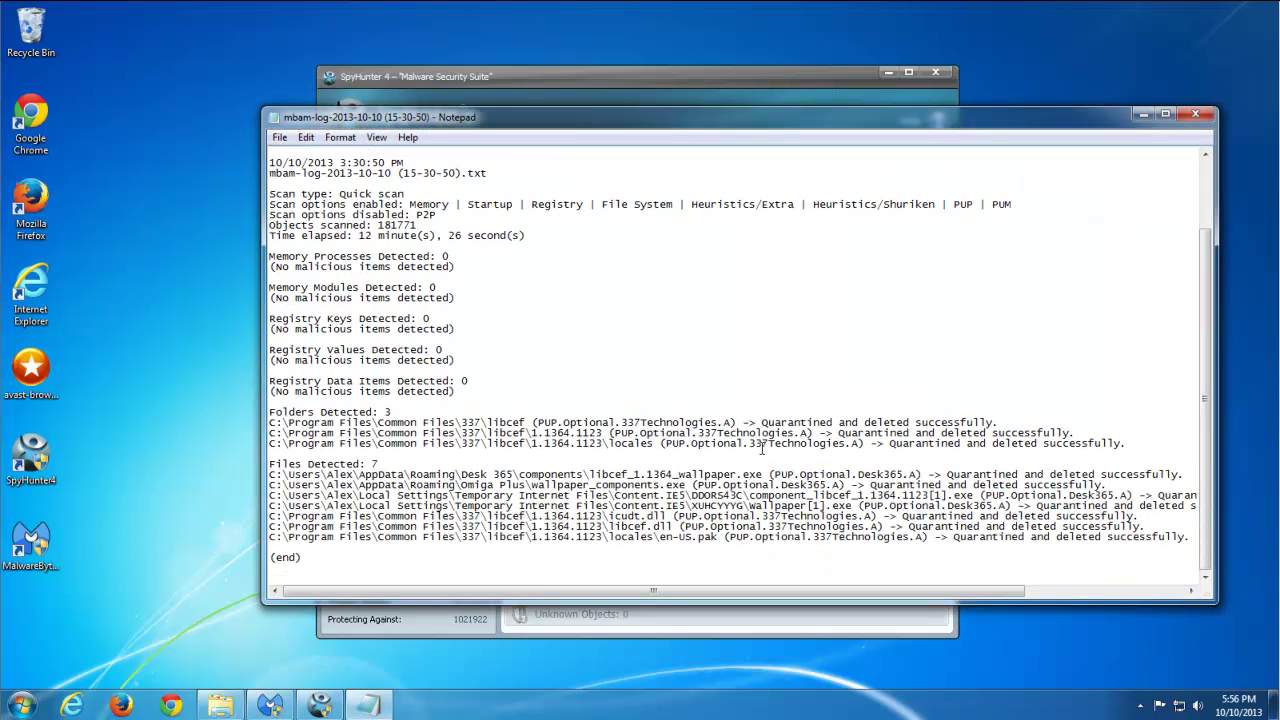
pyautogui.click(1194, 116)
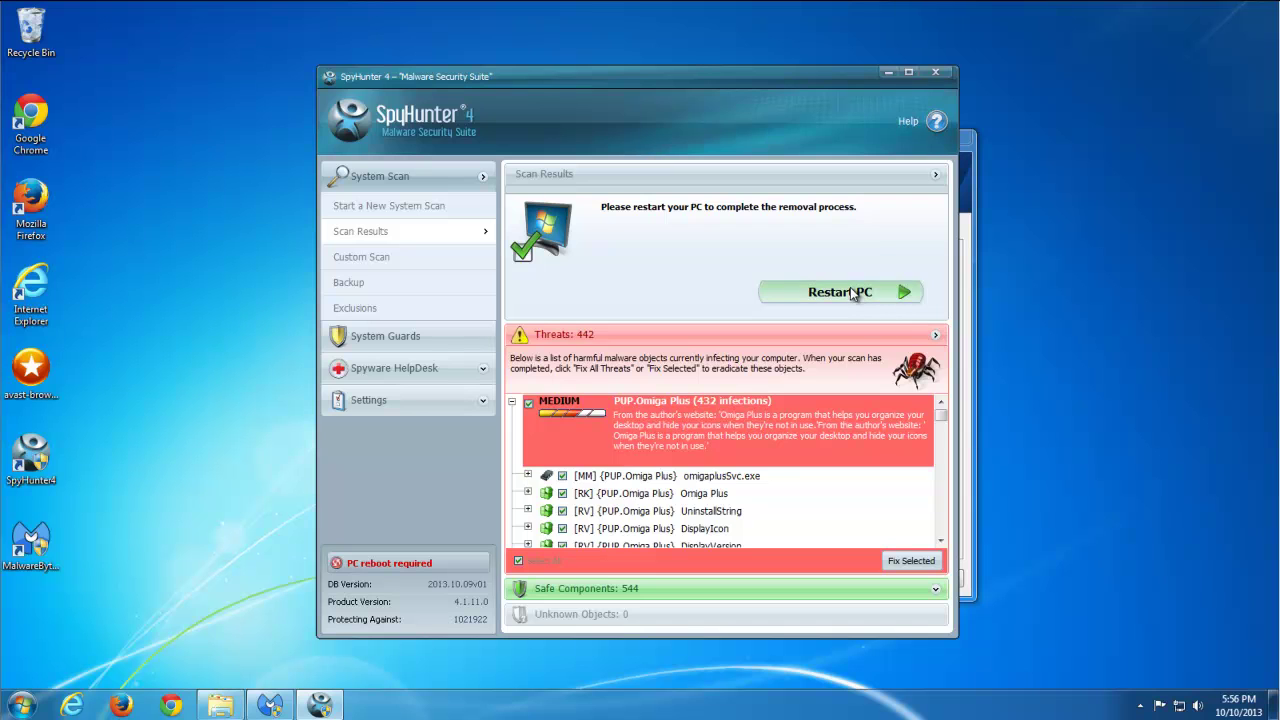
# - Collapse the PUP.Omiga Plus and PUP.Desk 365 entries in SpyHunter, then decline the system restart in Malwarebytes
pyautogui.click(512, 401)
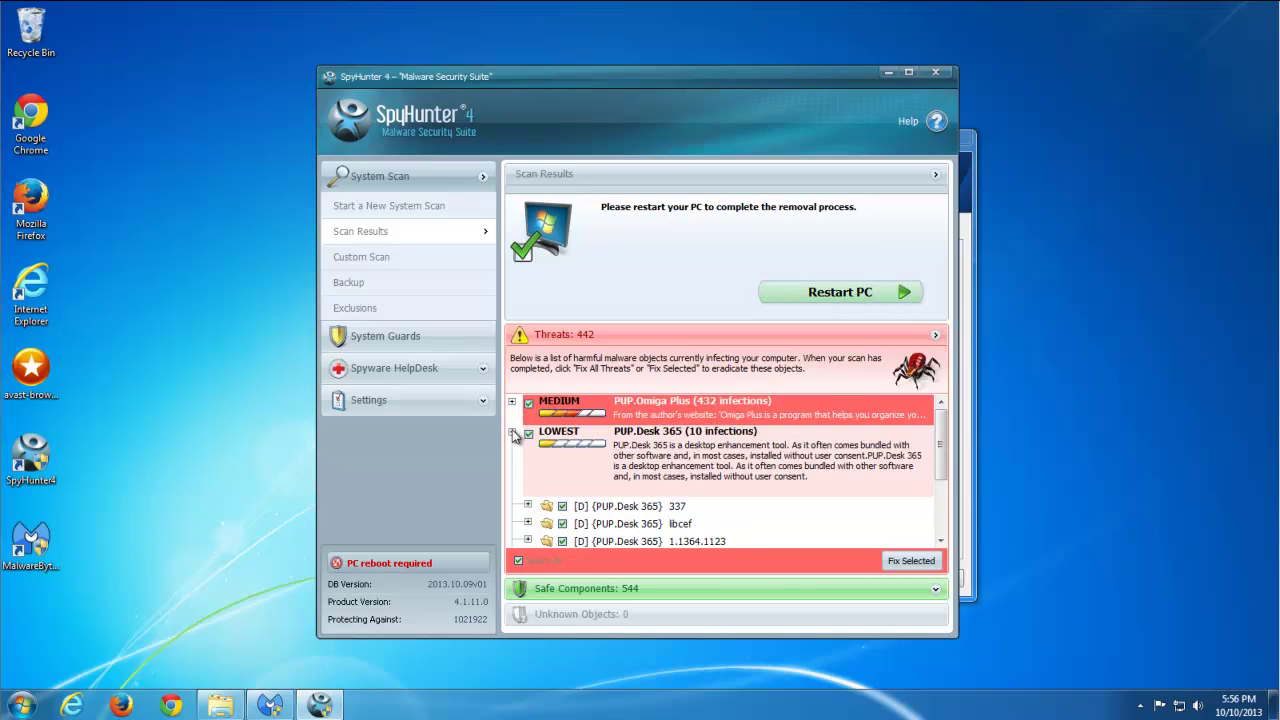
pyautogui.click(512, 433)
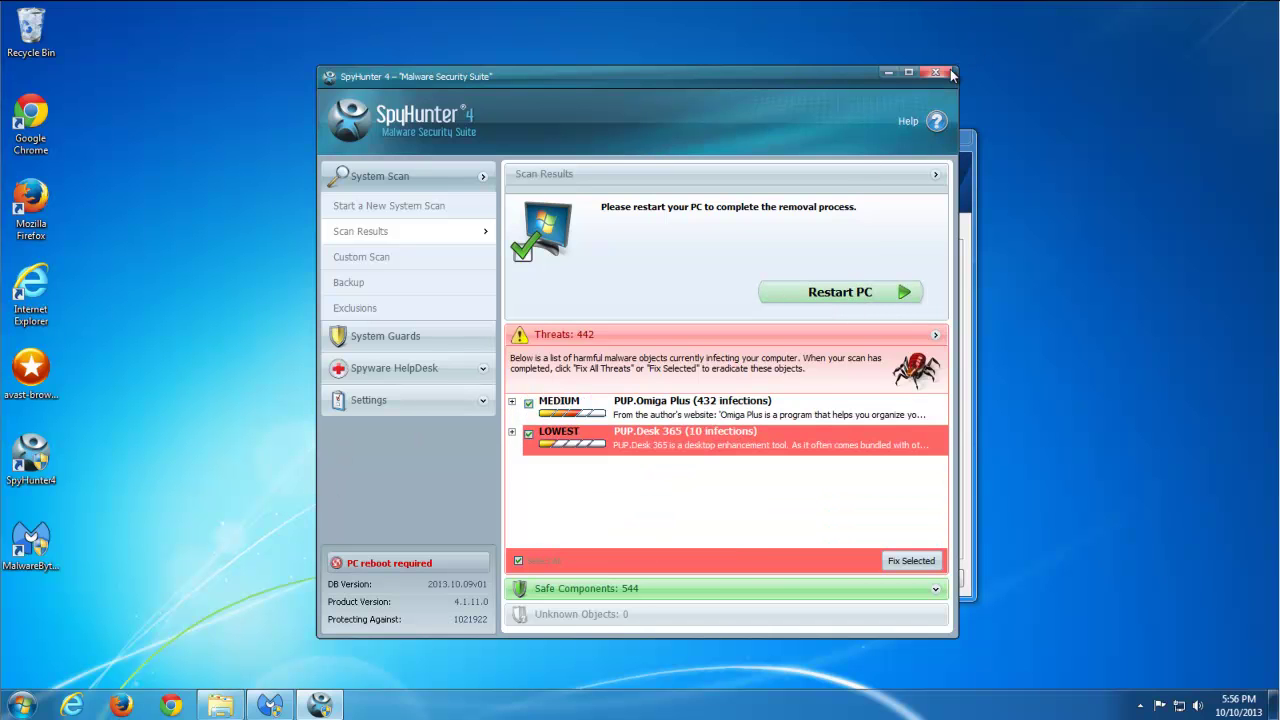
pyautogui.click(970, 168)
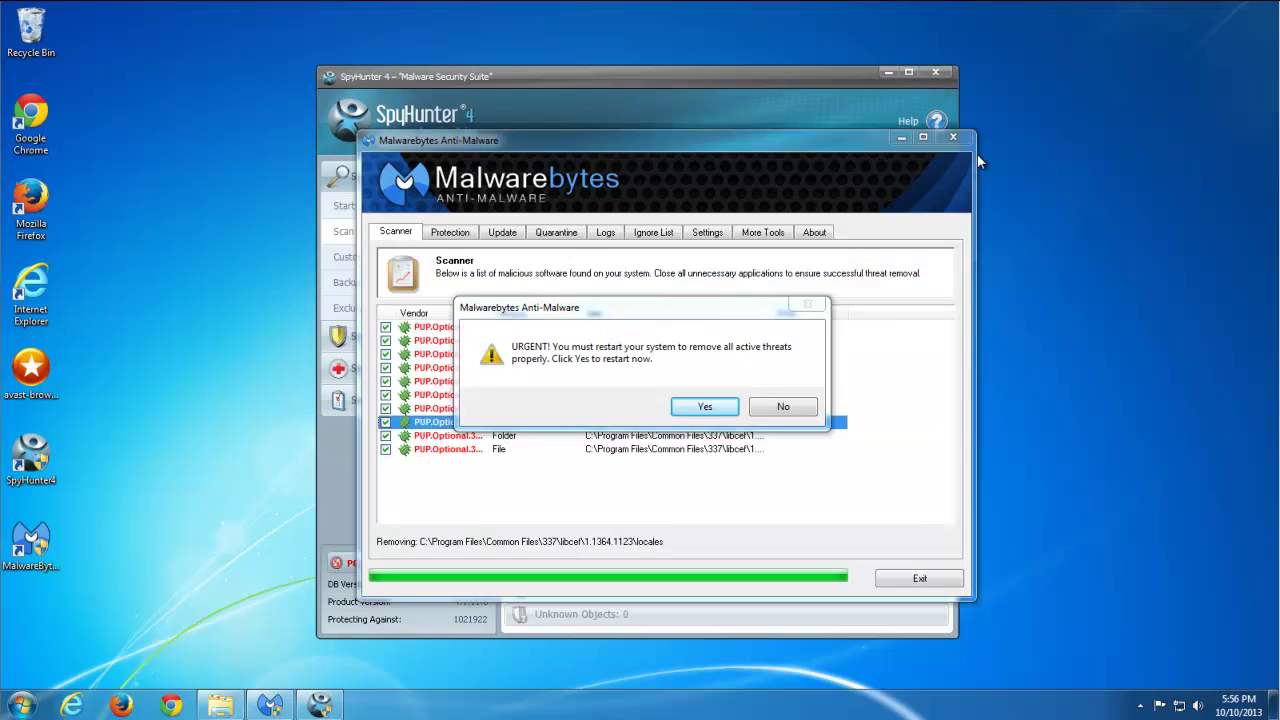
pyautogui.click(776, 406)
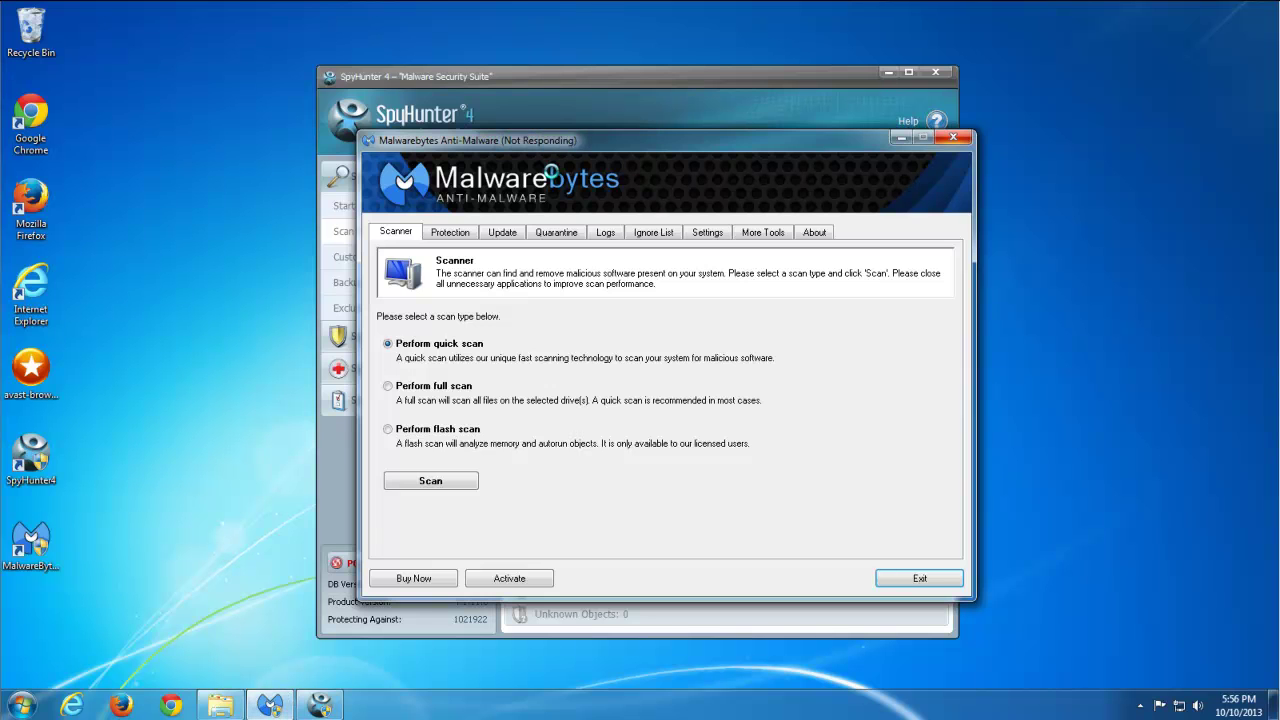
# - Close the omigaplus file search window and bring SpyHunter back to the front
pyautogui.click(220, 705)
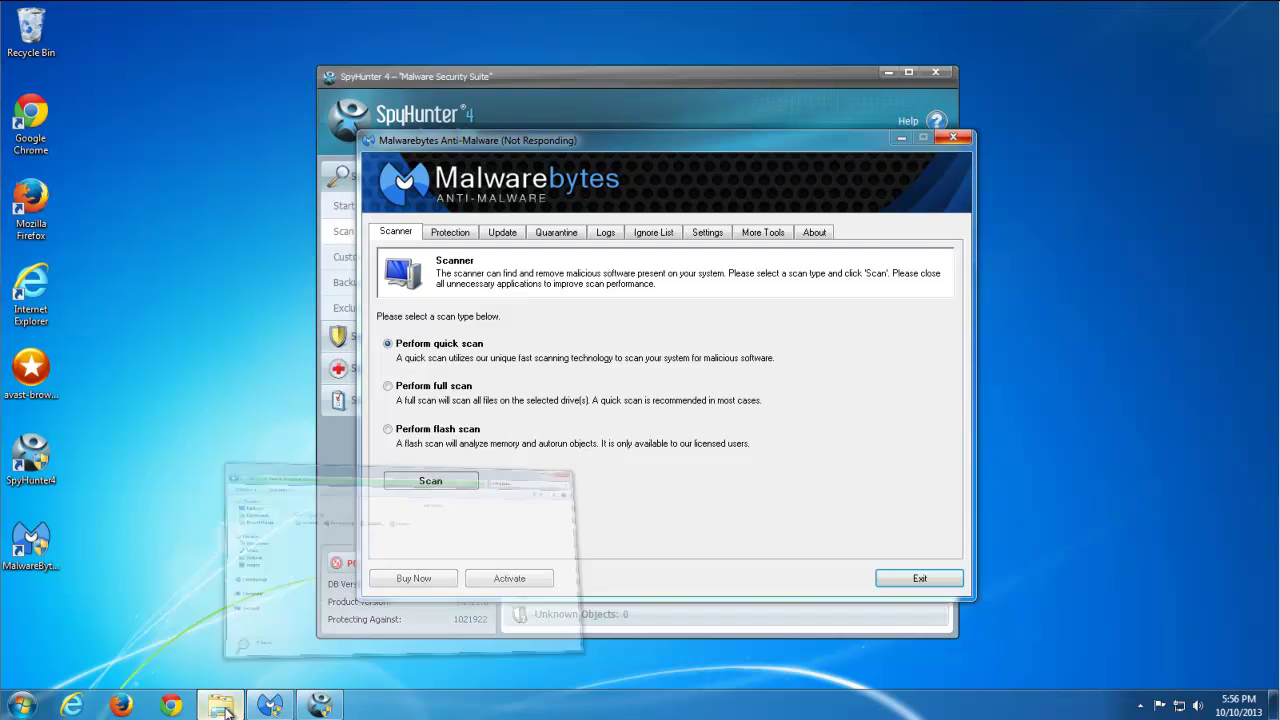
pyautogui.click(1010, 170)
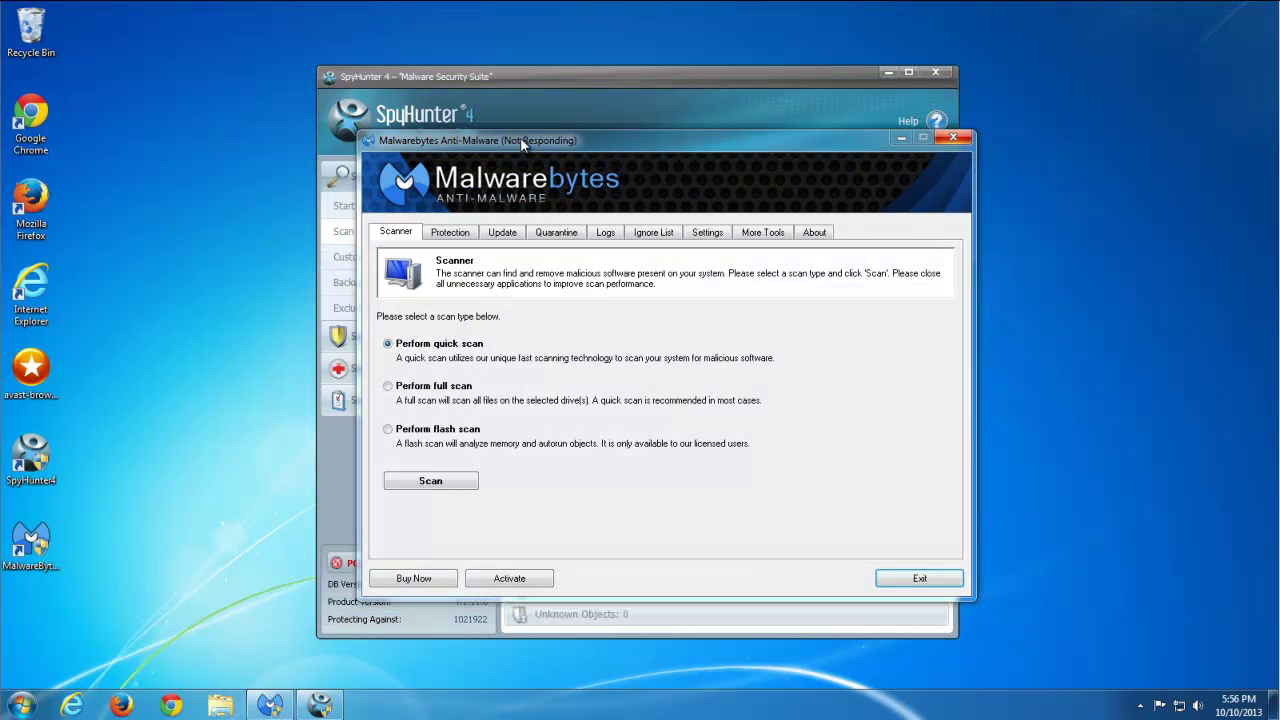
pyautogui.click(484, 74)
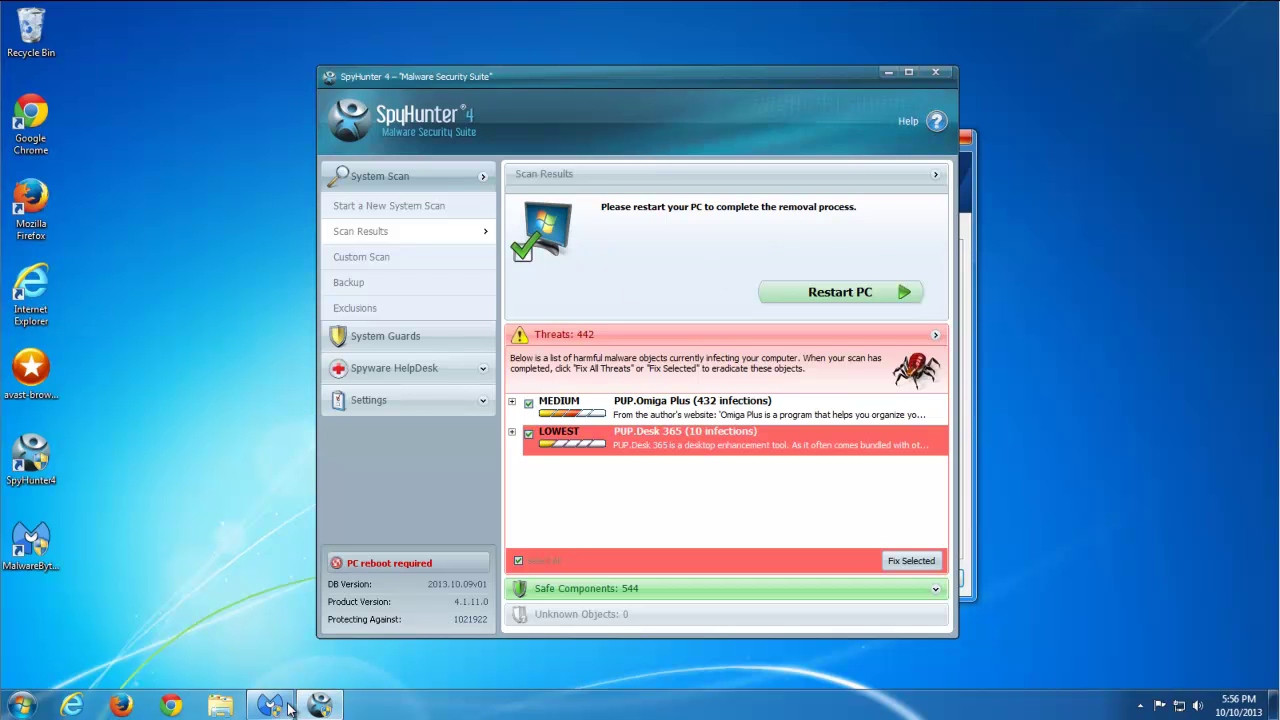